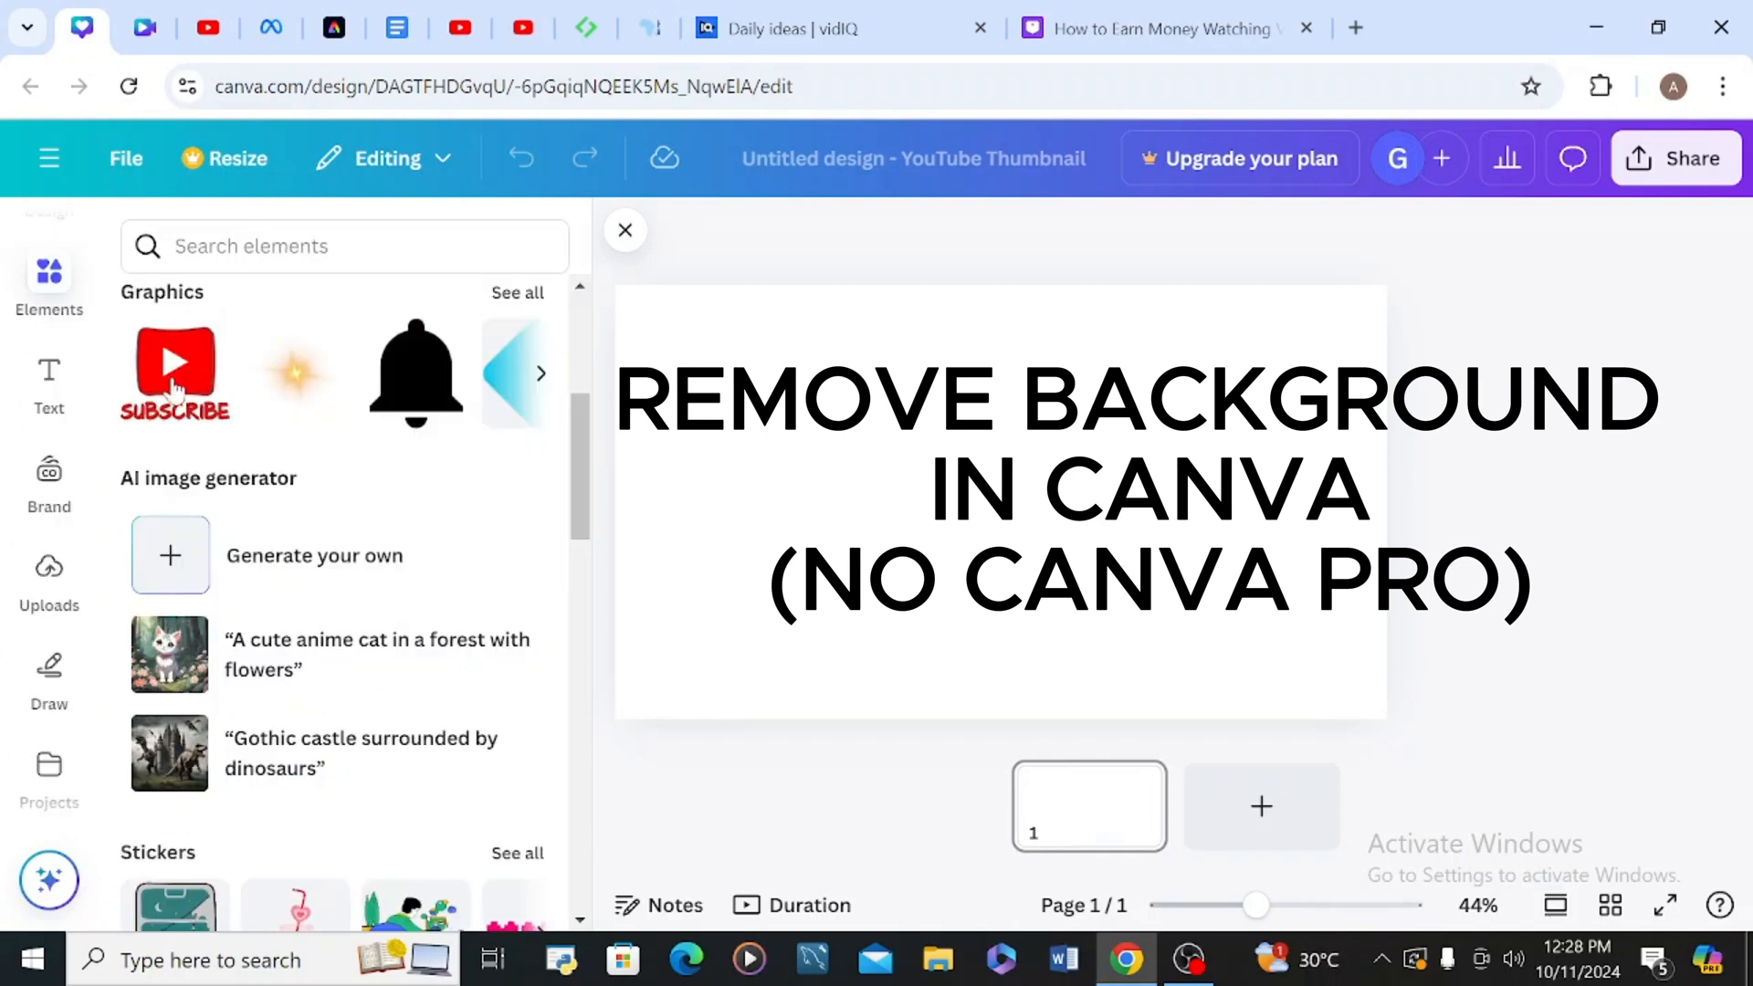
pyautogui.moveTo(573, 442); pyautogui.dragTo(579, 685)
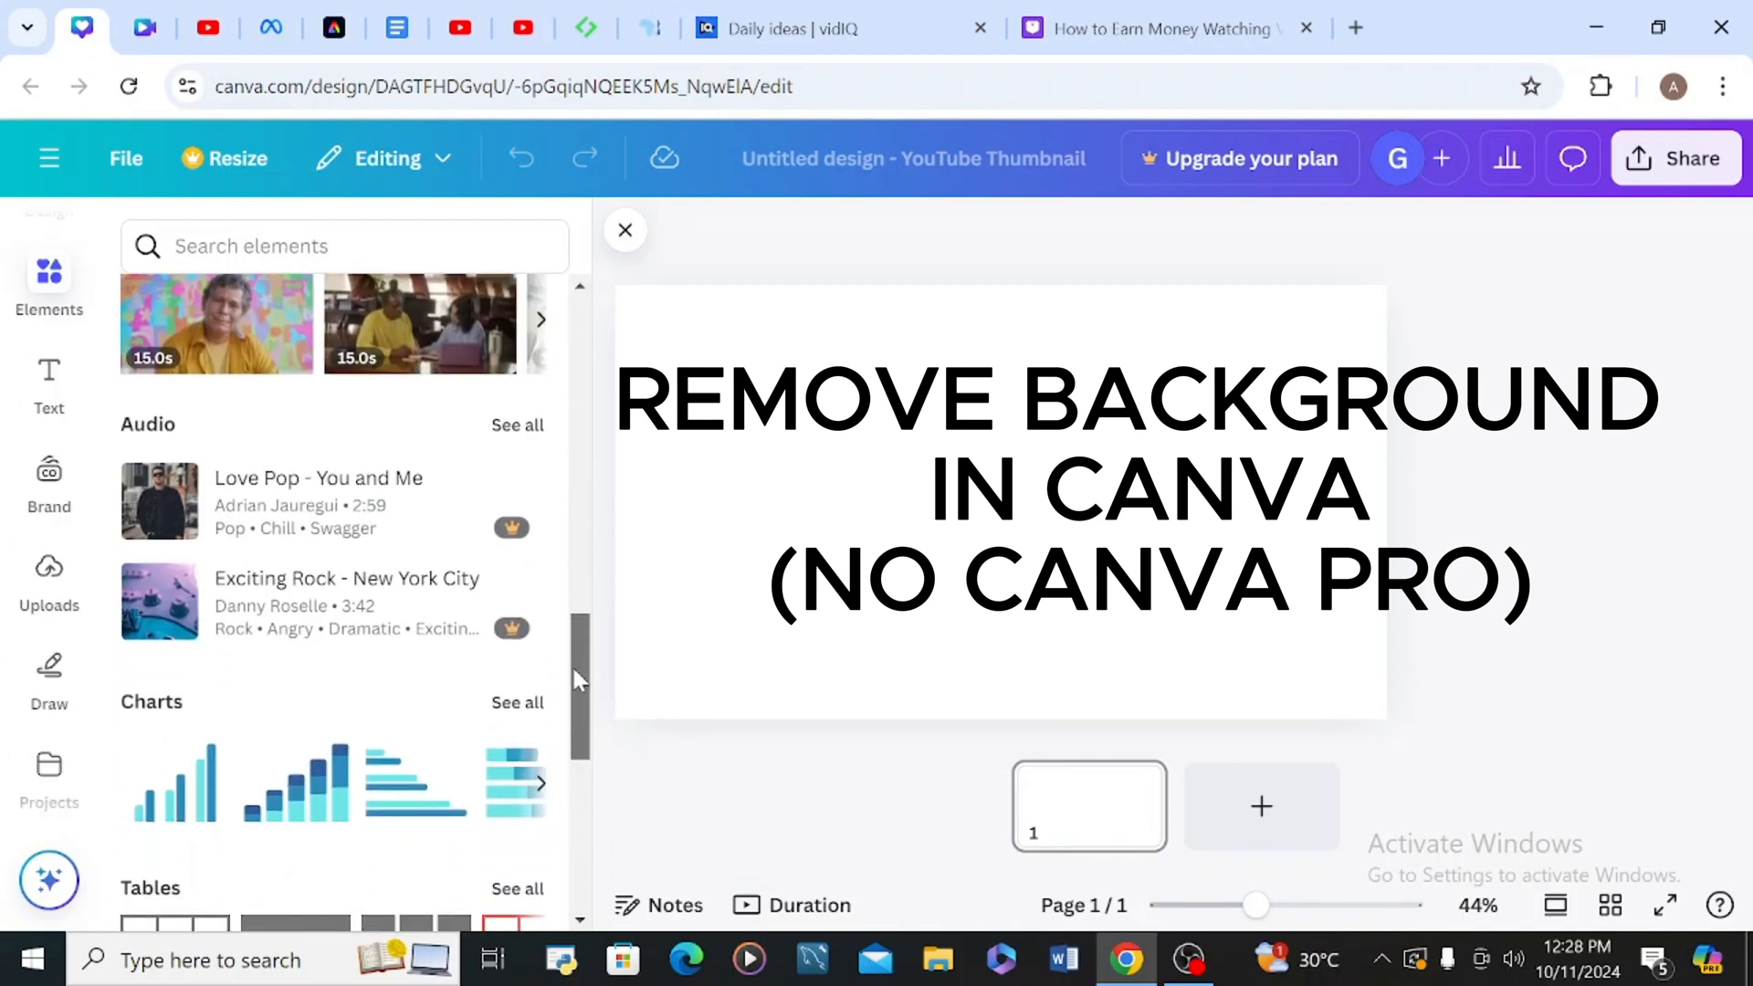
pyautogui.moveTo(490, 518)
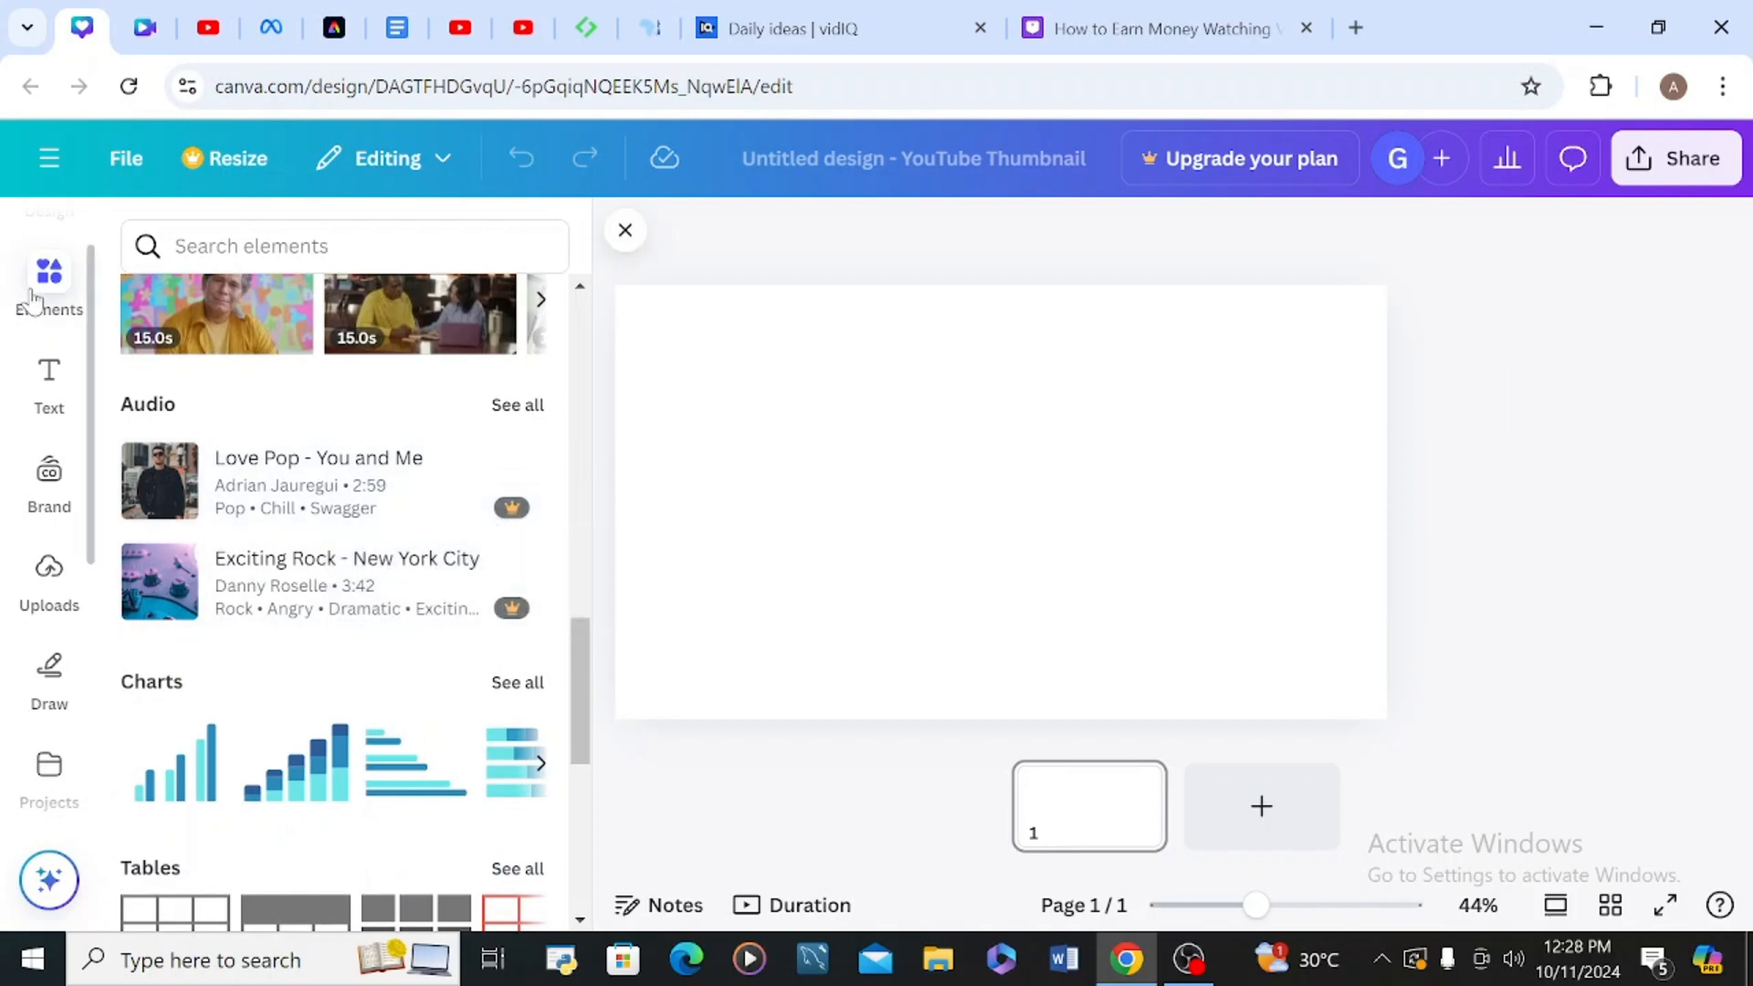
# - Add the uploaded photo of the woman in the patterned blouse to the blank thumbnail page
pyautogui.click(37, 566)
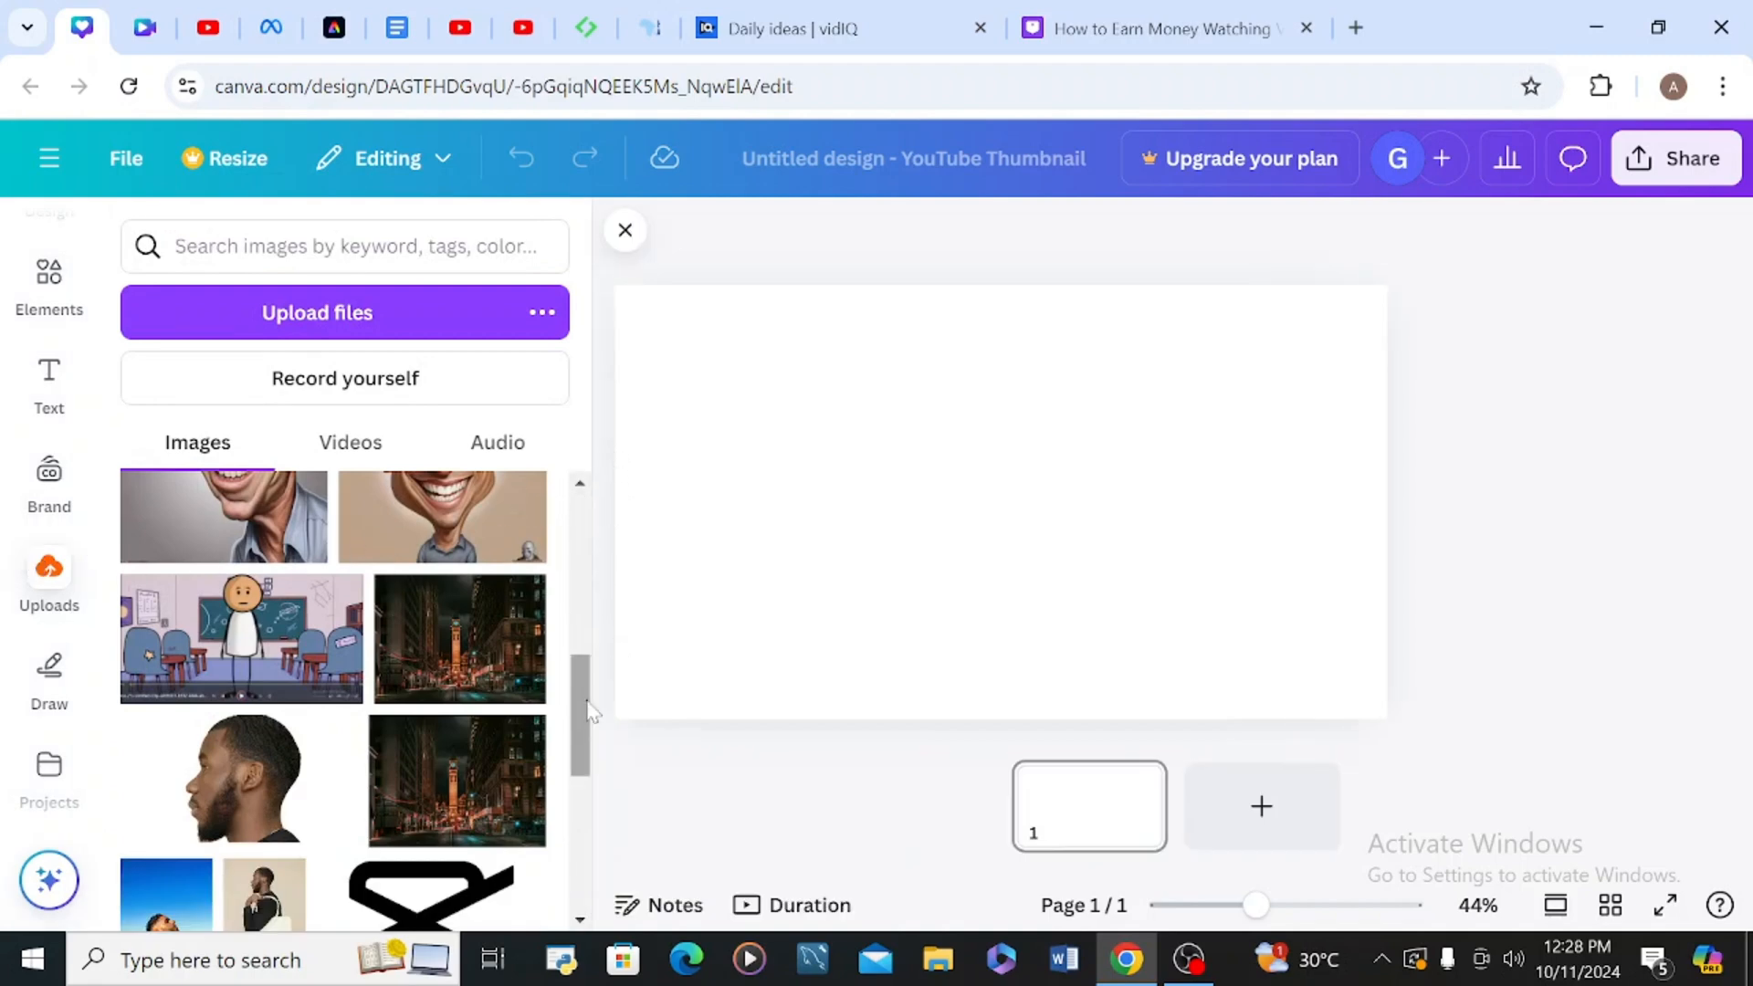
pyautogui.moveTo(587, 701); pyautogui.dragTo(592, 802)
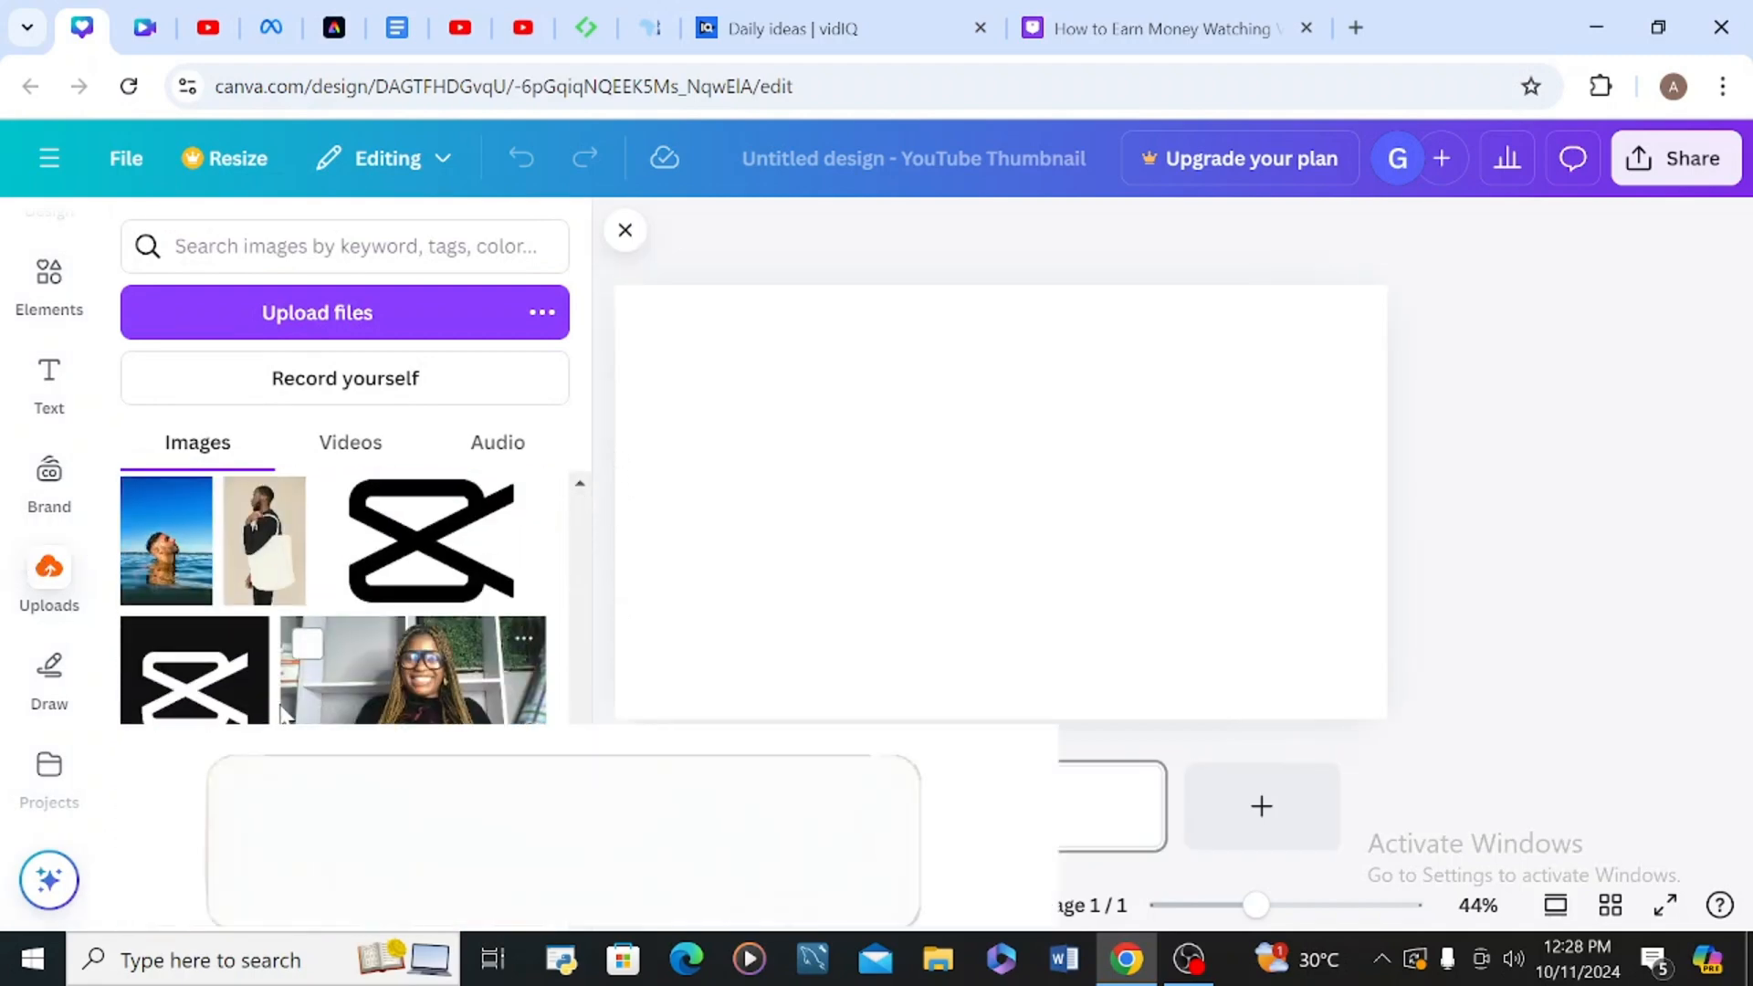
pyautogui.scroll(-3, 286, 715)
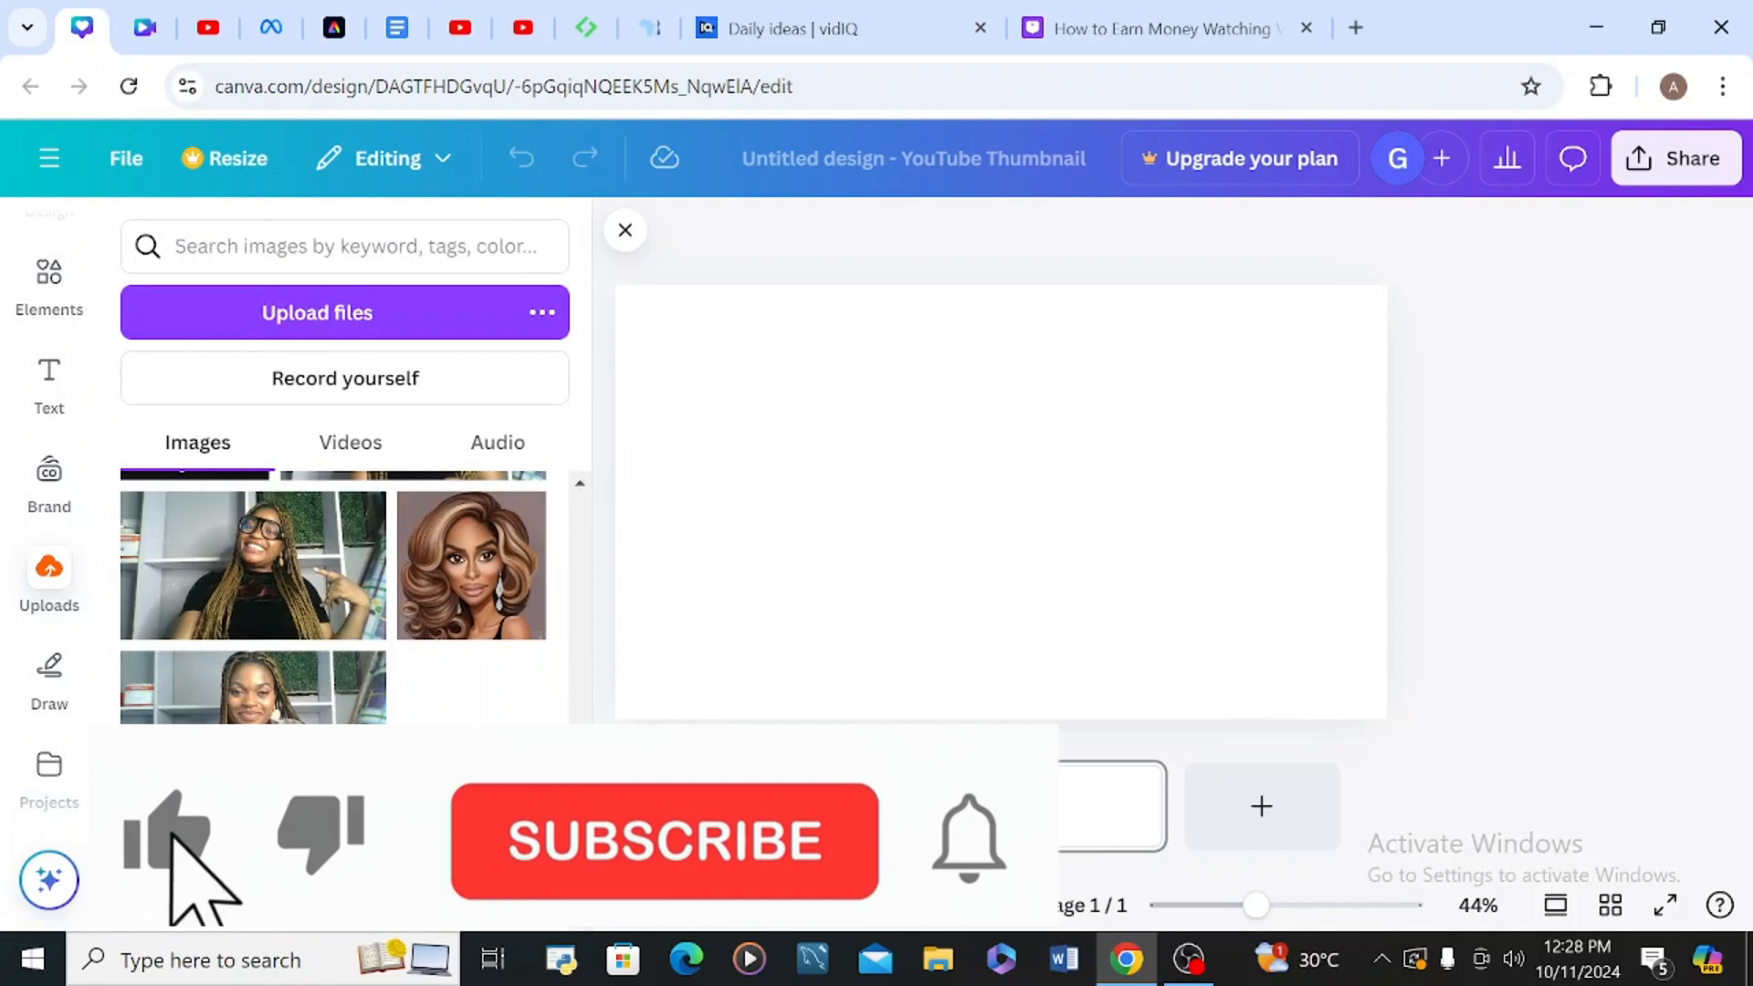
pyautogui.click(274, 751)
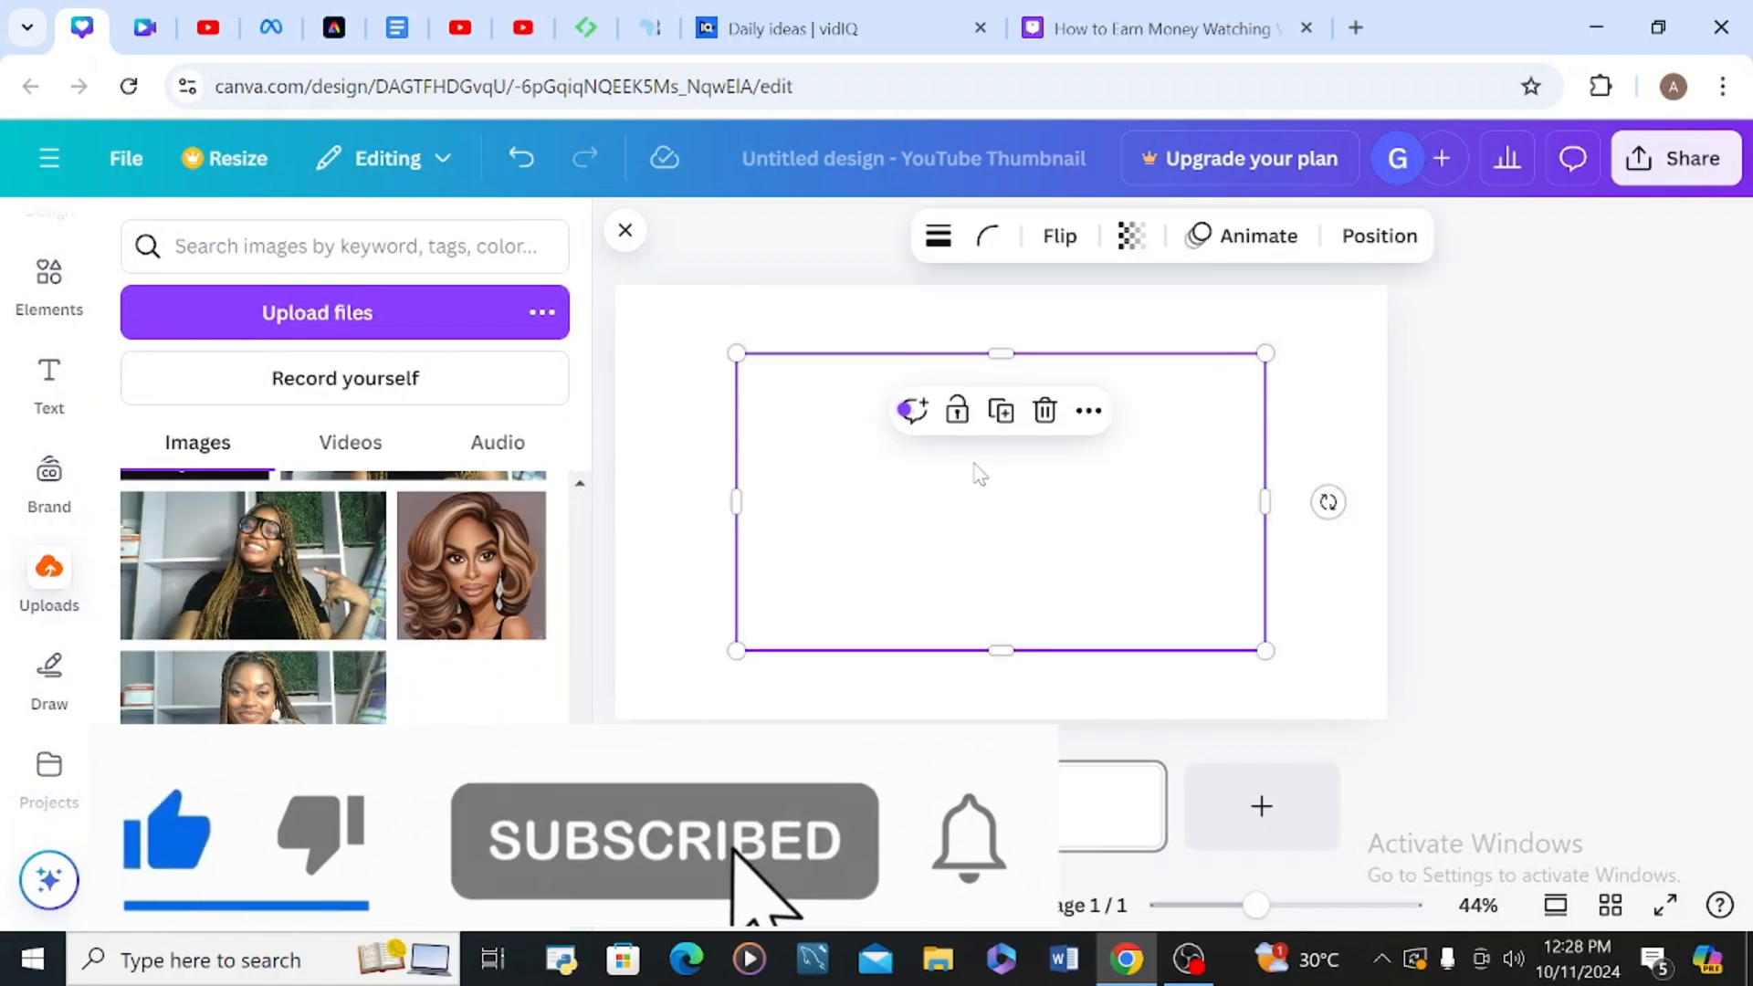
pyautogui.rightClick(1064, 534)
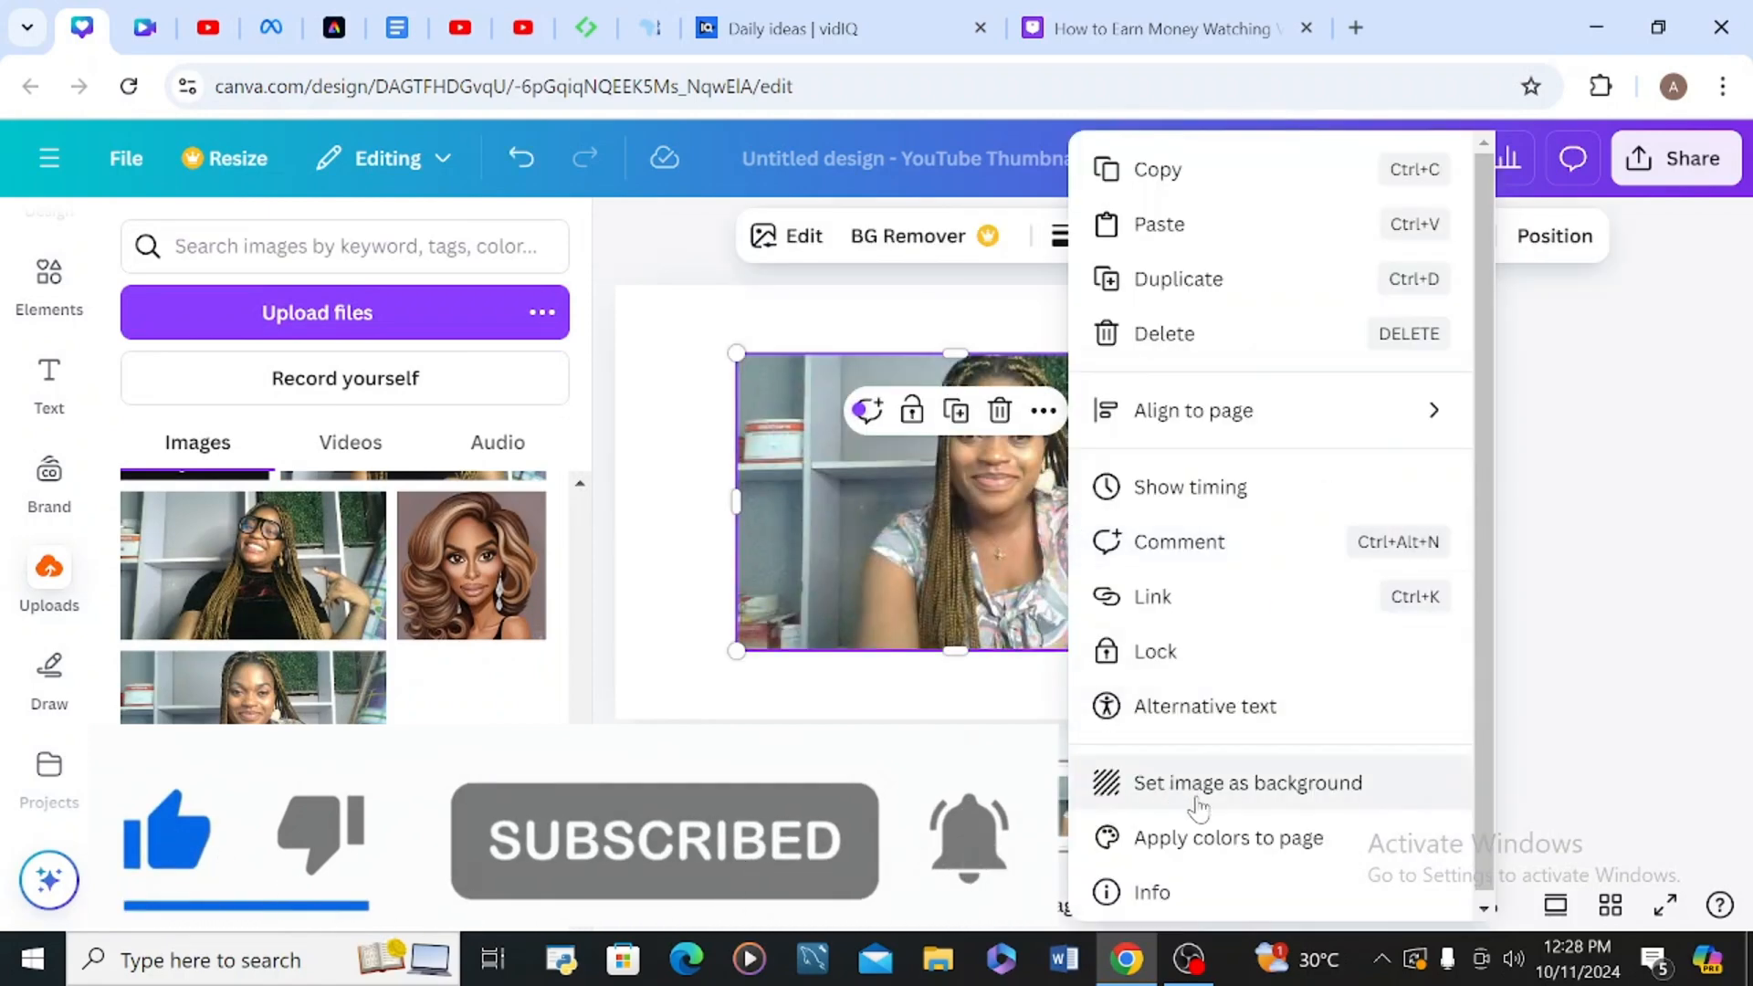
pyautogui.click(781, 521)
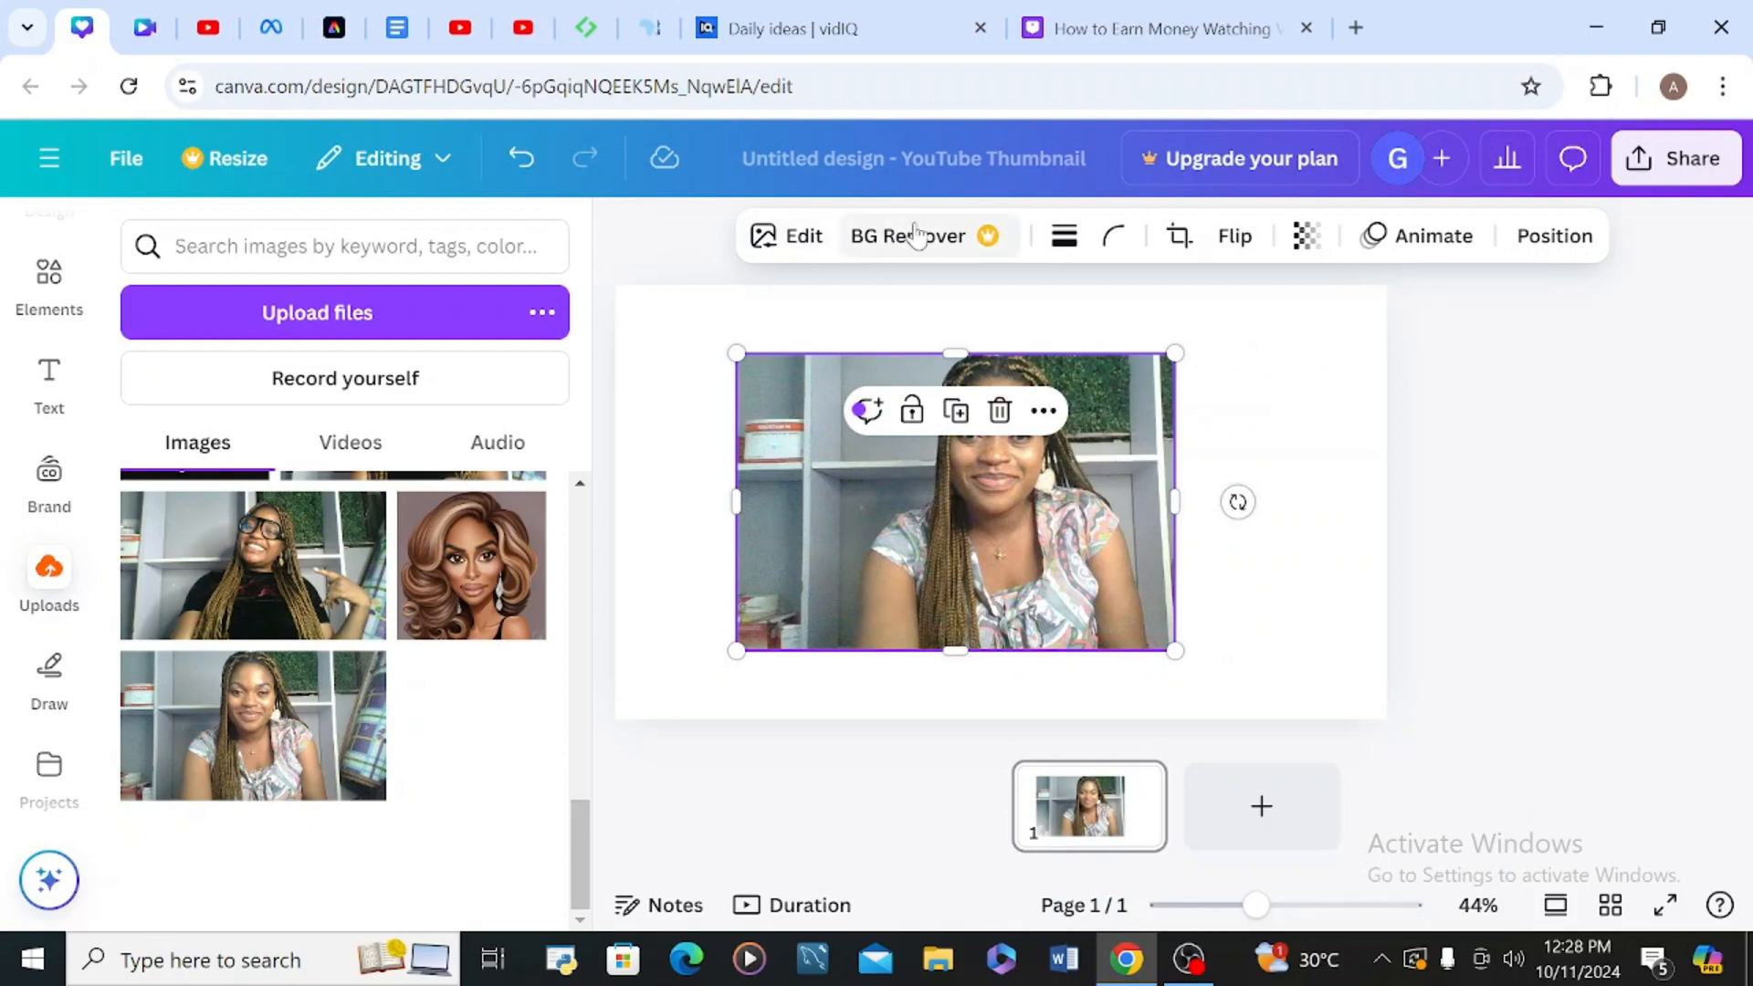
# - Try to remove the photo's background with BG Remover, and dismiss the upgrade offer
pyautogui.click(993, 242)
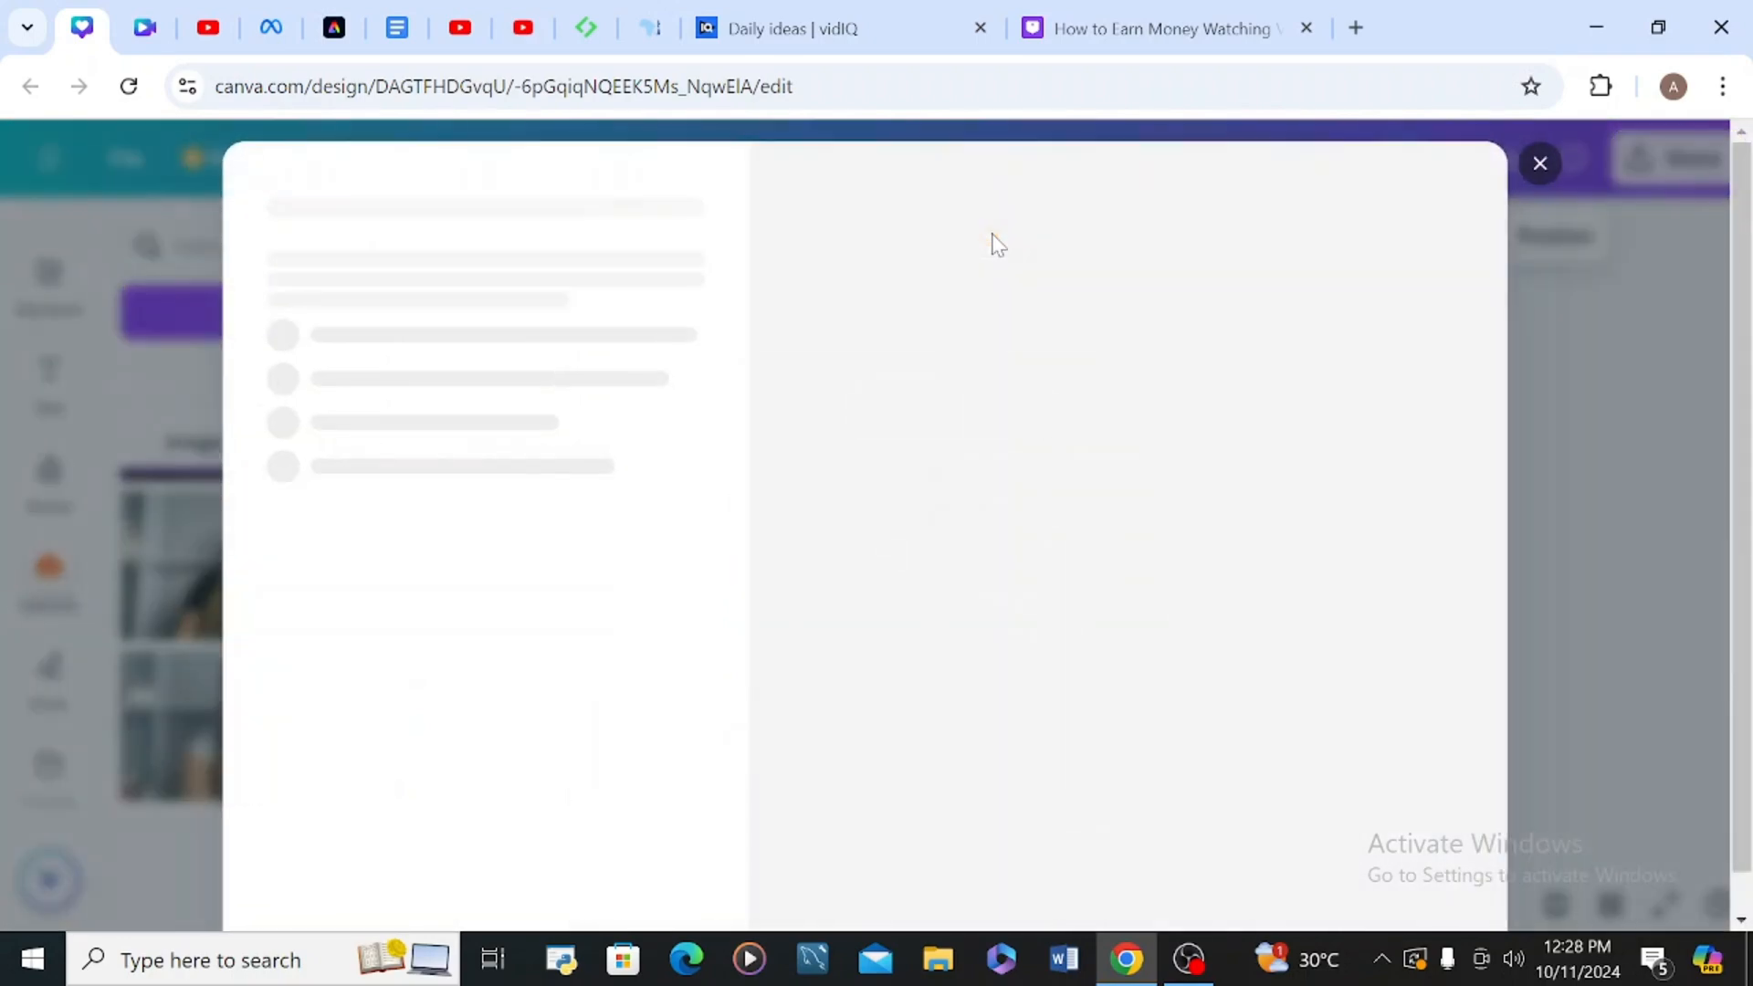
pyautogui.click(1540, 163)
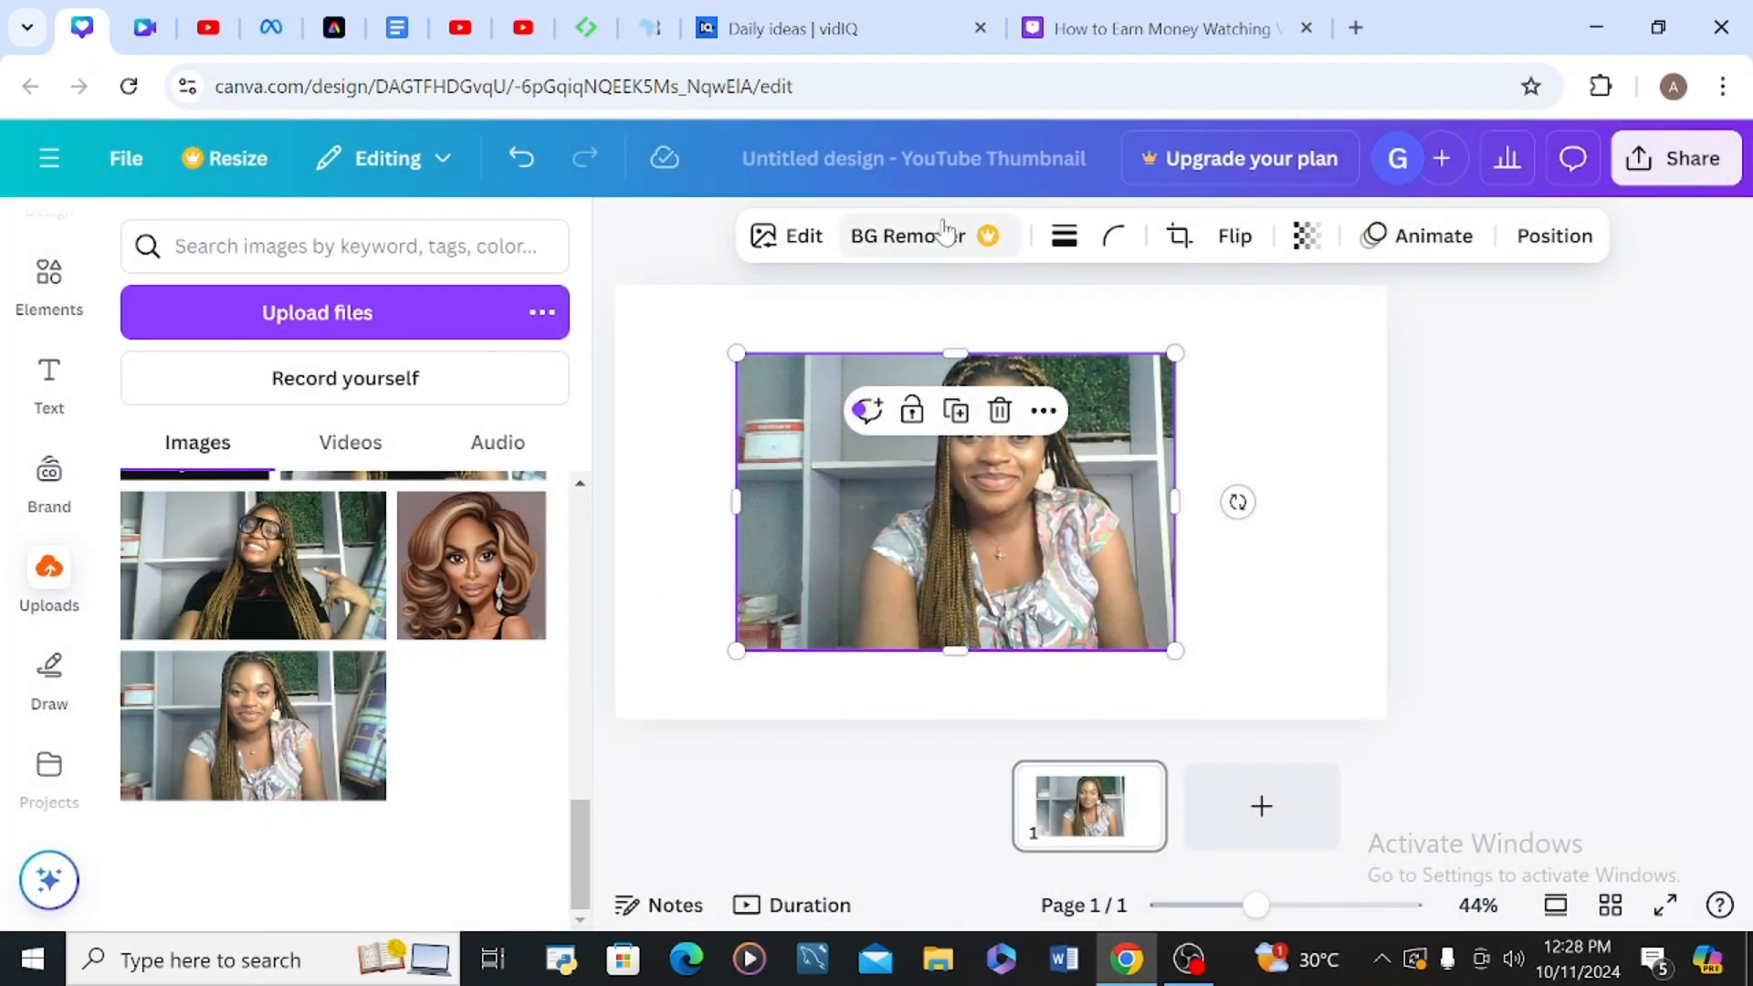
pyautogui.click(947, 242)
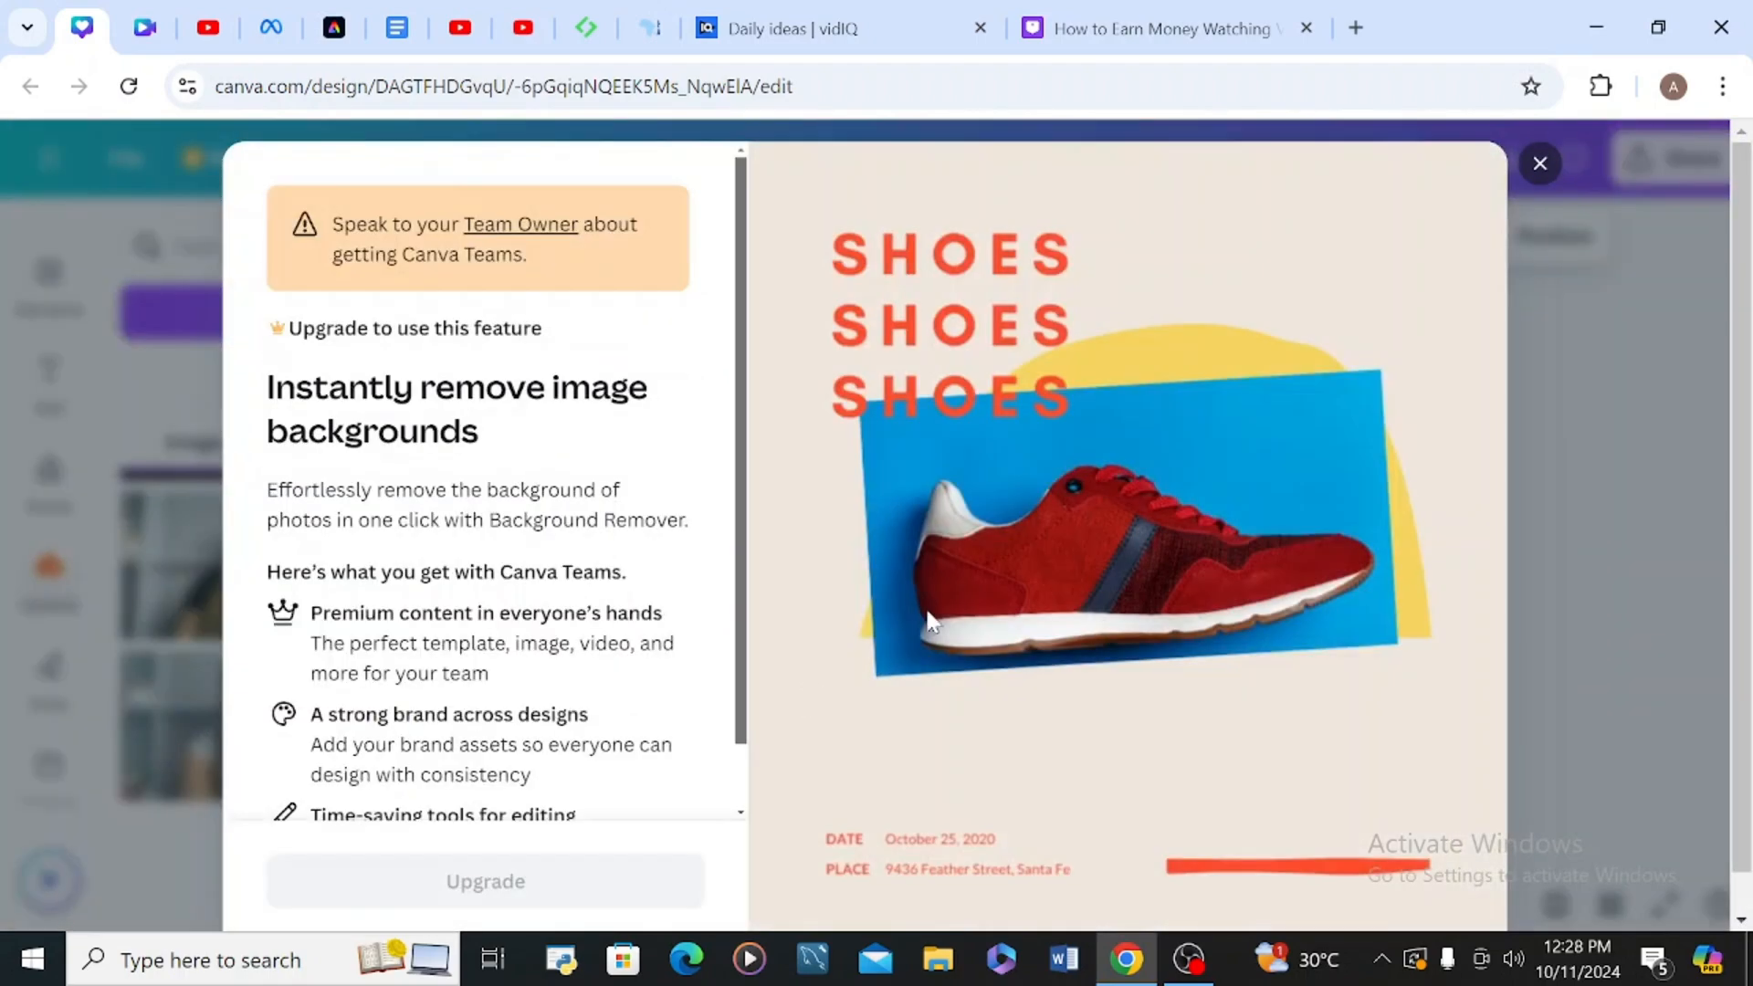
pyautogui.click(1548, 294)
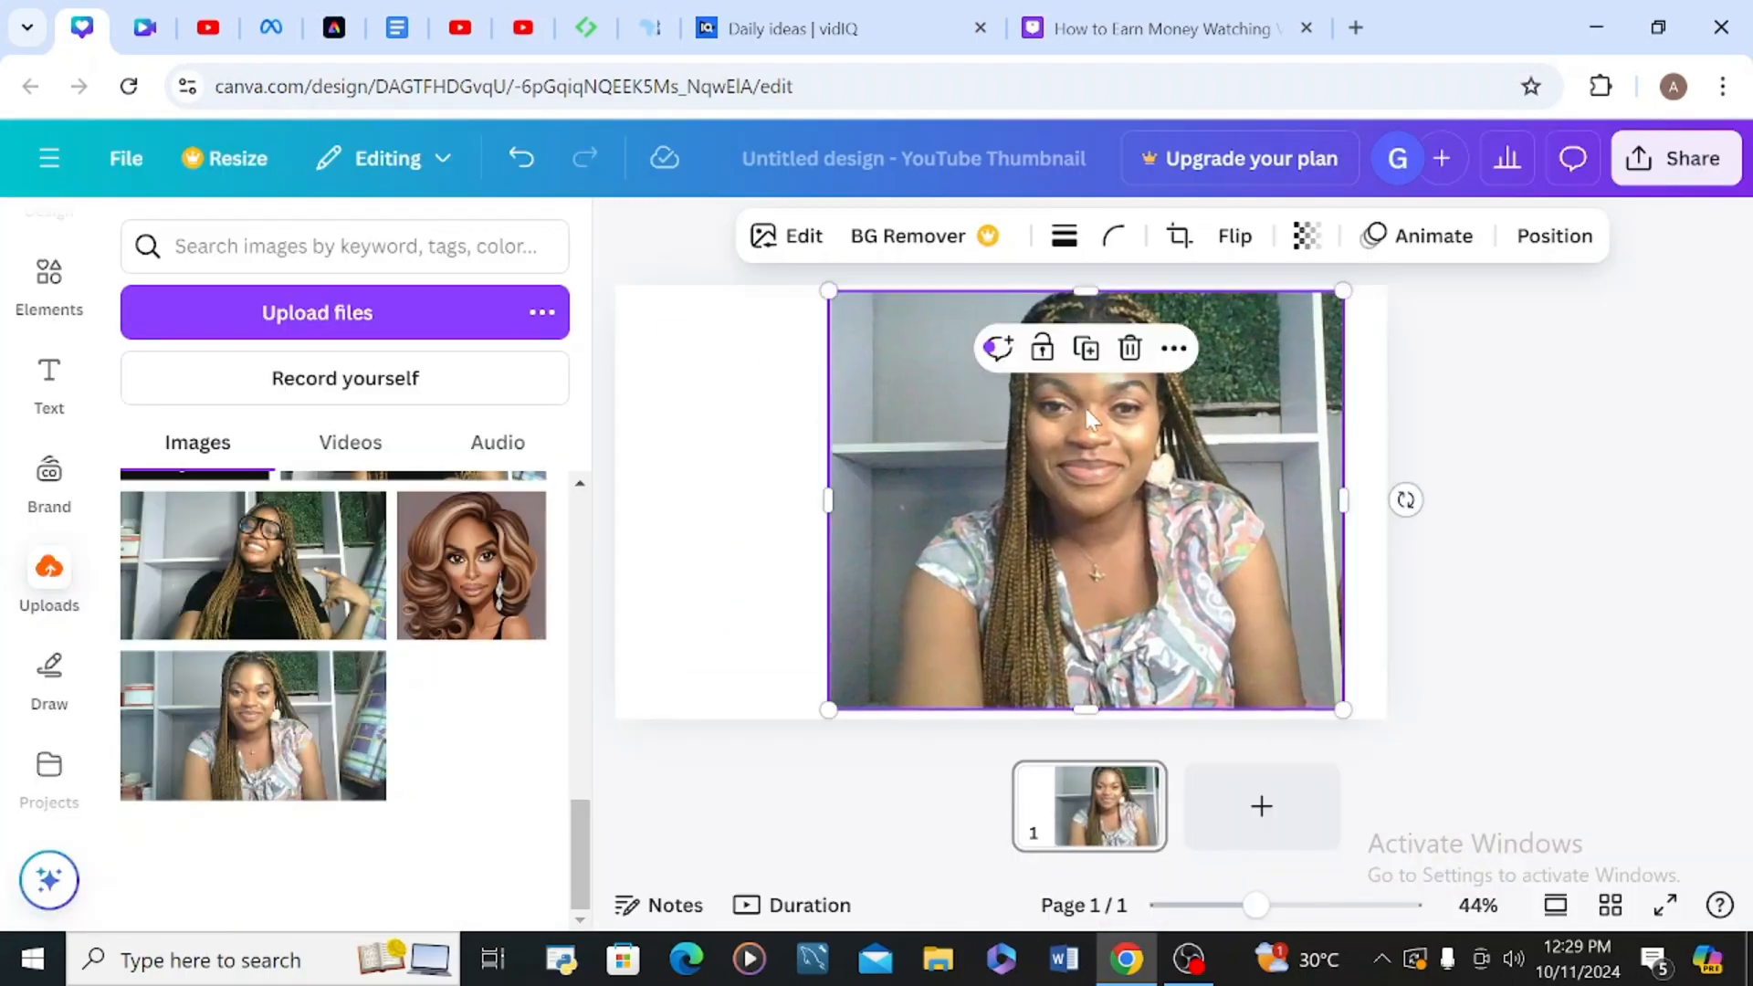
# - Move the enlarged photo to the middle of the page and try BG Remover on it again
pyautogui.moveTo(1092, 421); pyautogui.dragTo(996, 446)
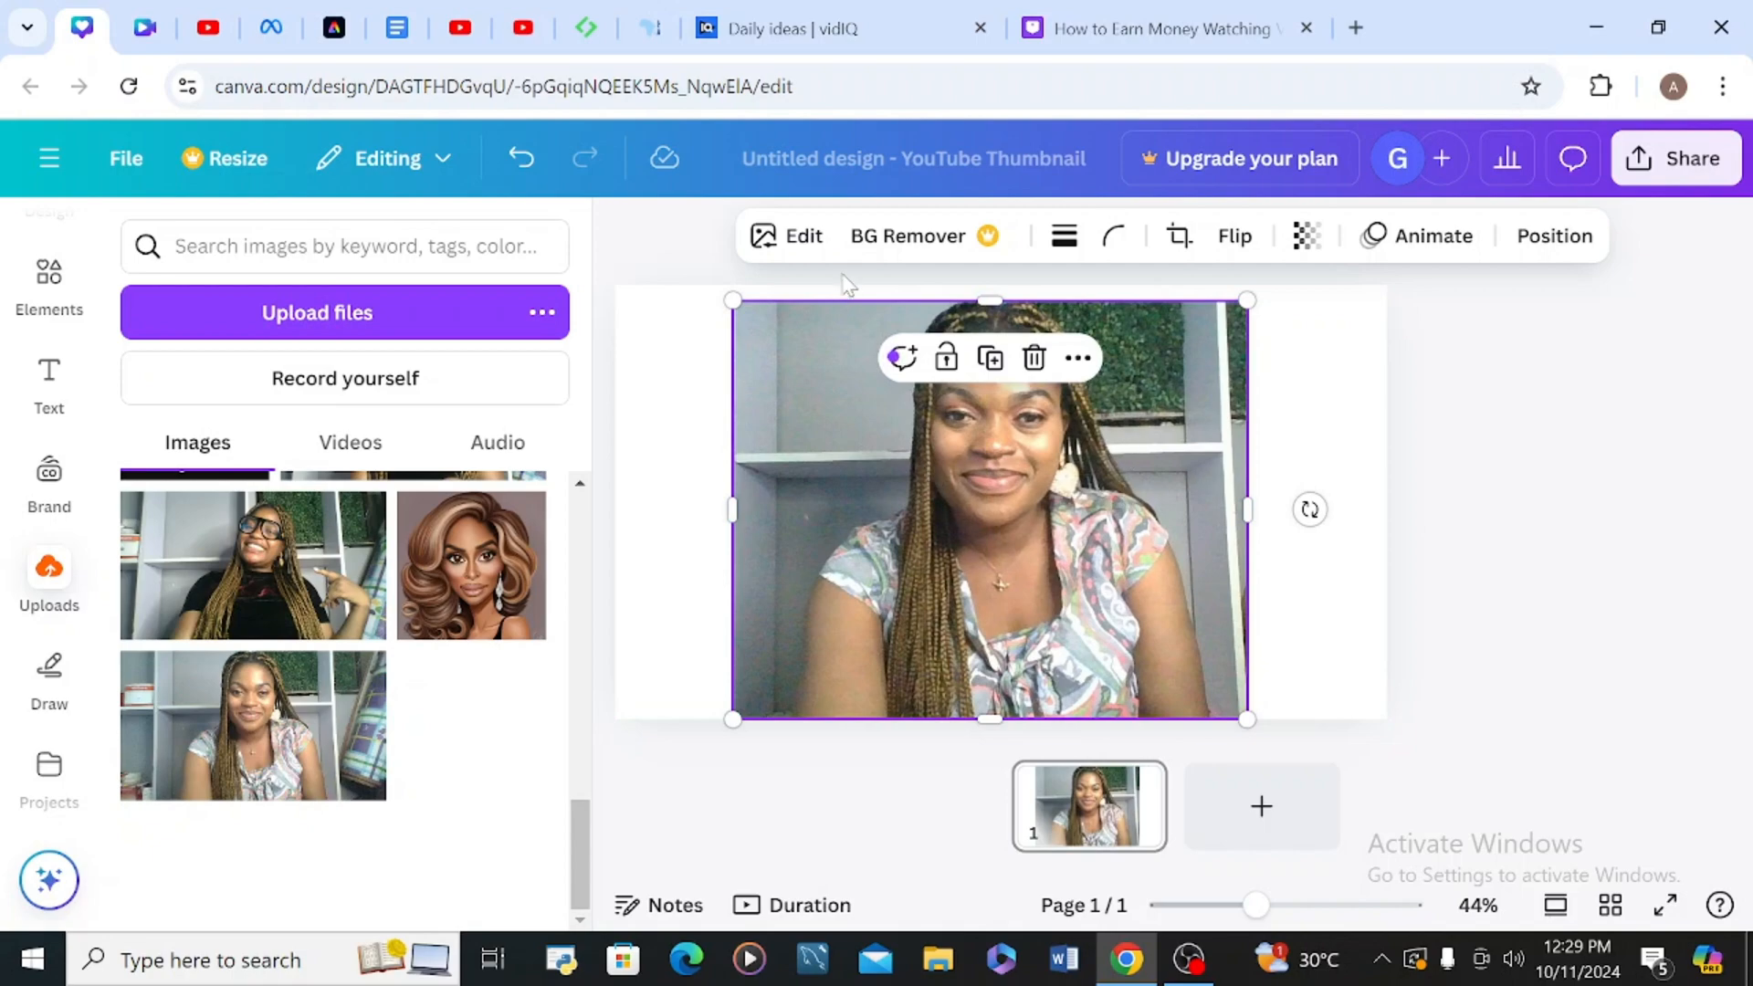
pyautogui.click(970, 242)
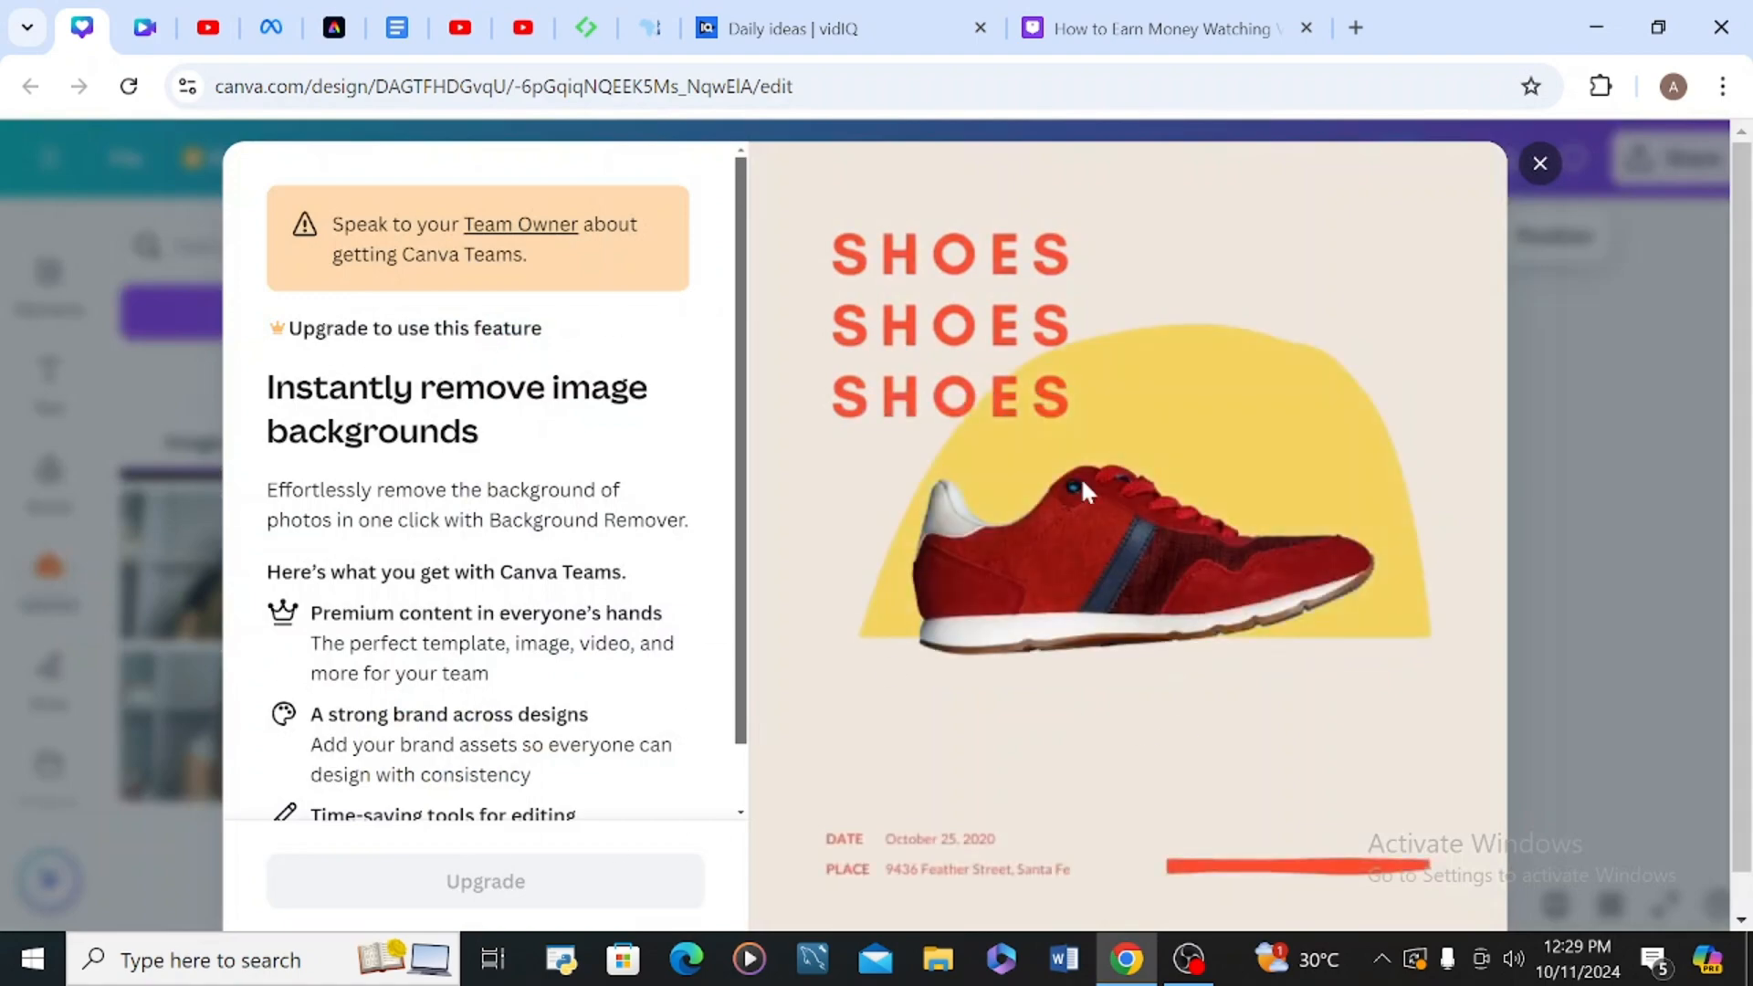
pyautogui.click(1542, 163)
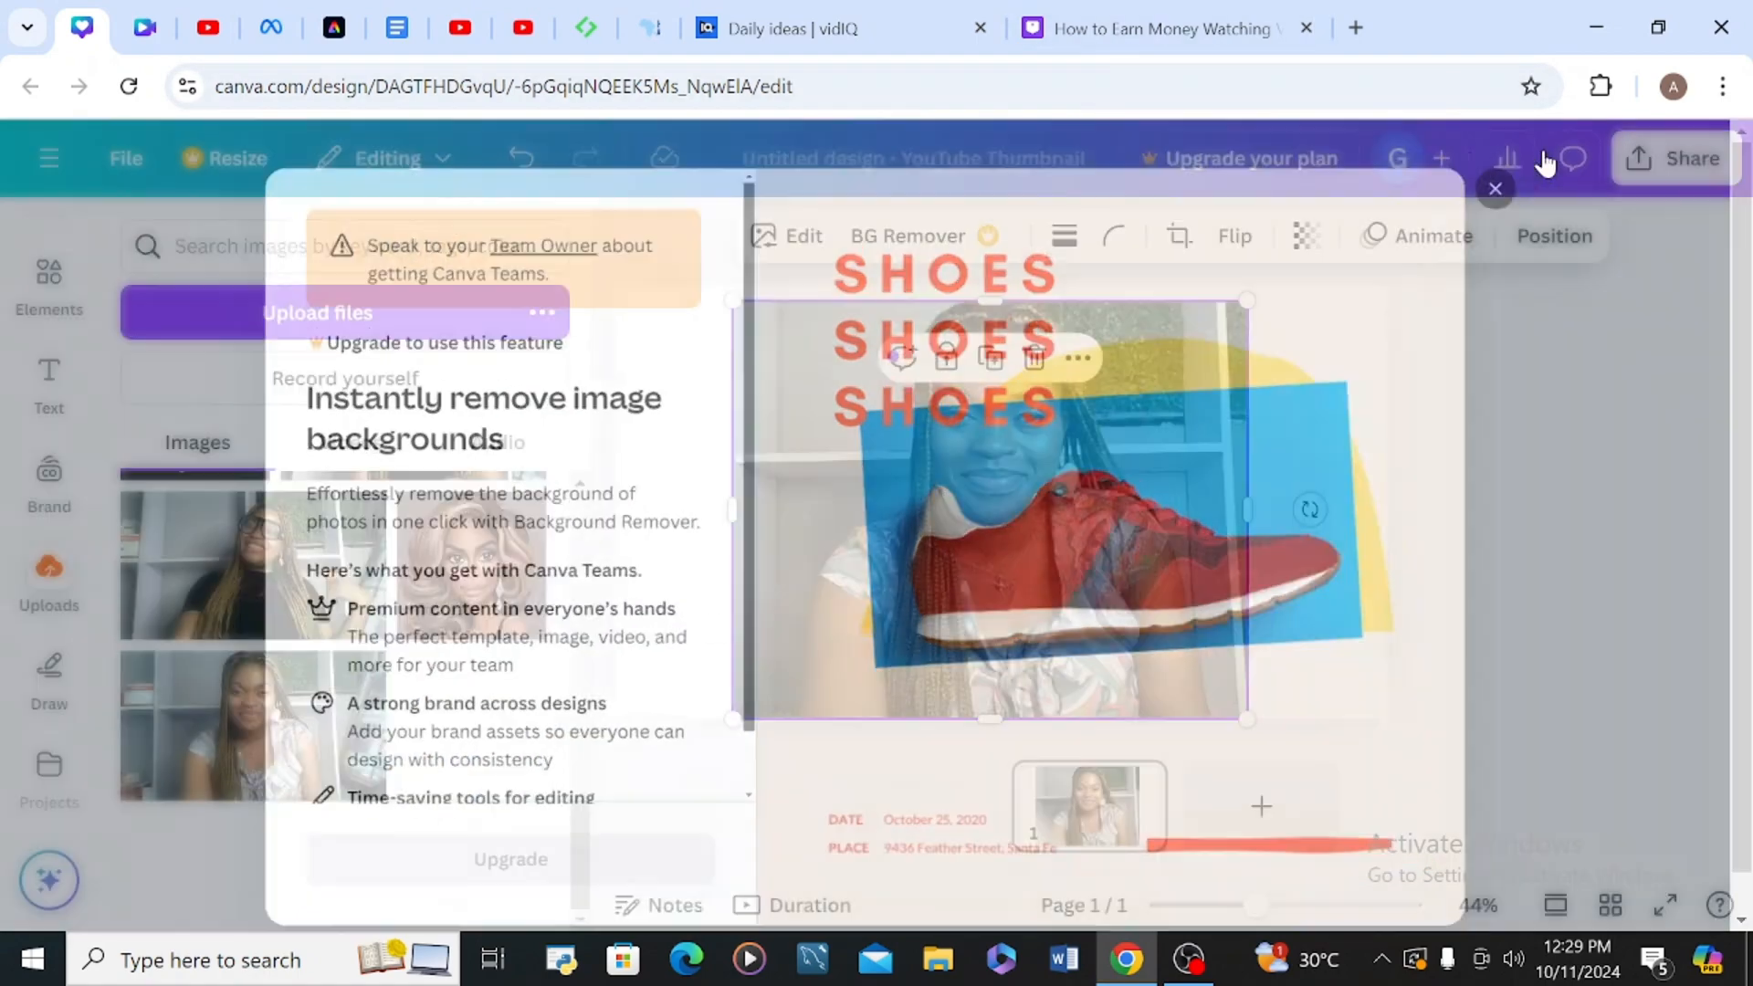
pyautogui.click(680, 373)
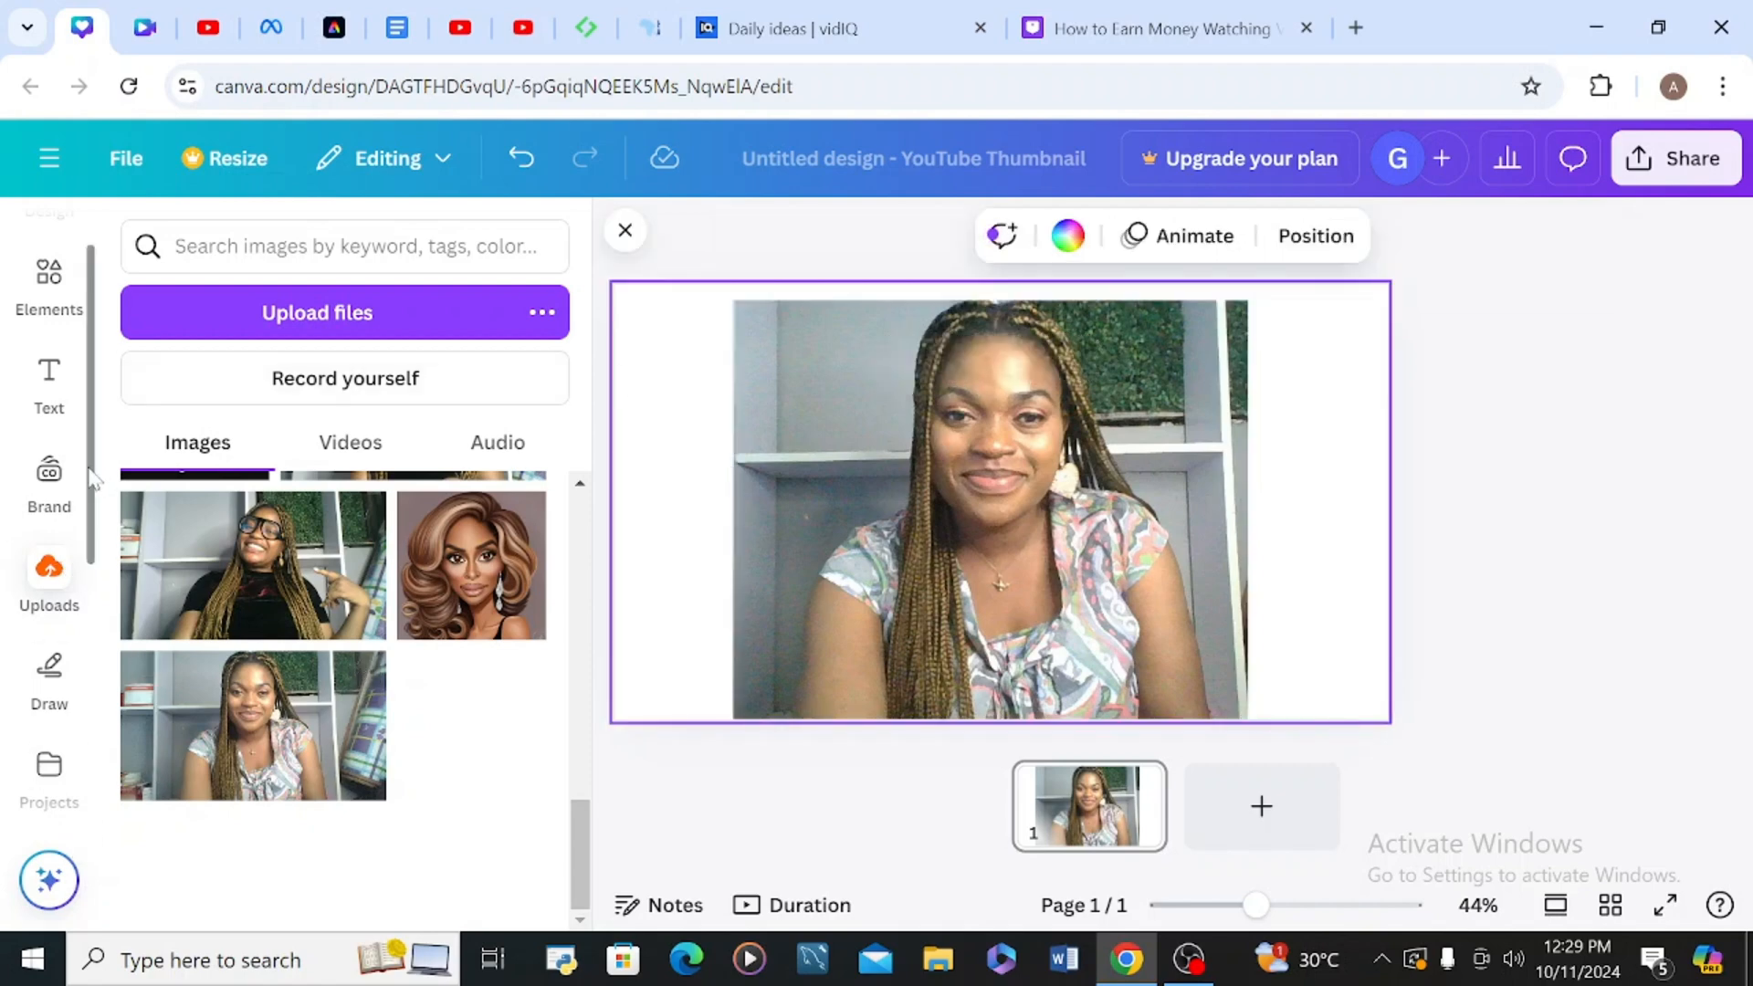
# - Open the collection of Canva apps and browse what it offers
pyautogui.scroll(-3, 91, 479)
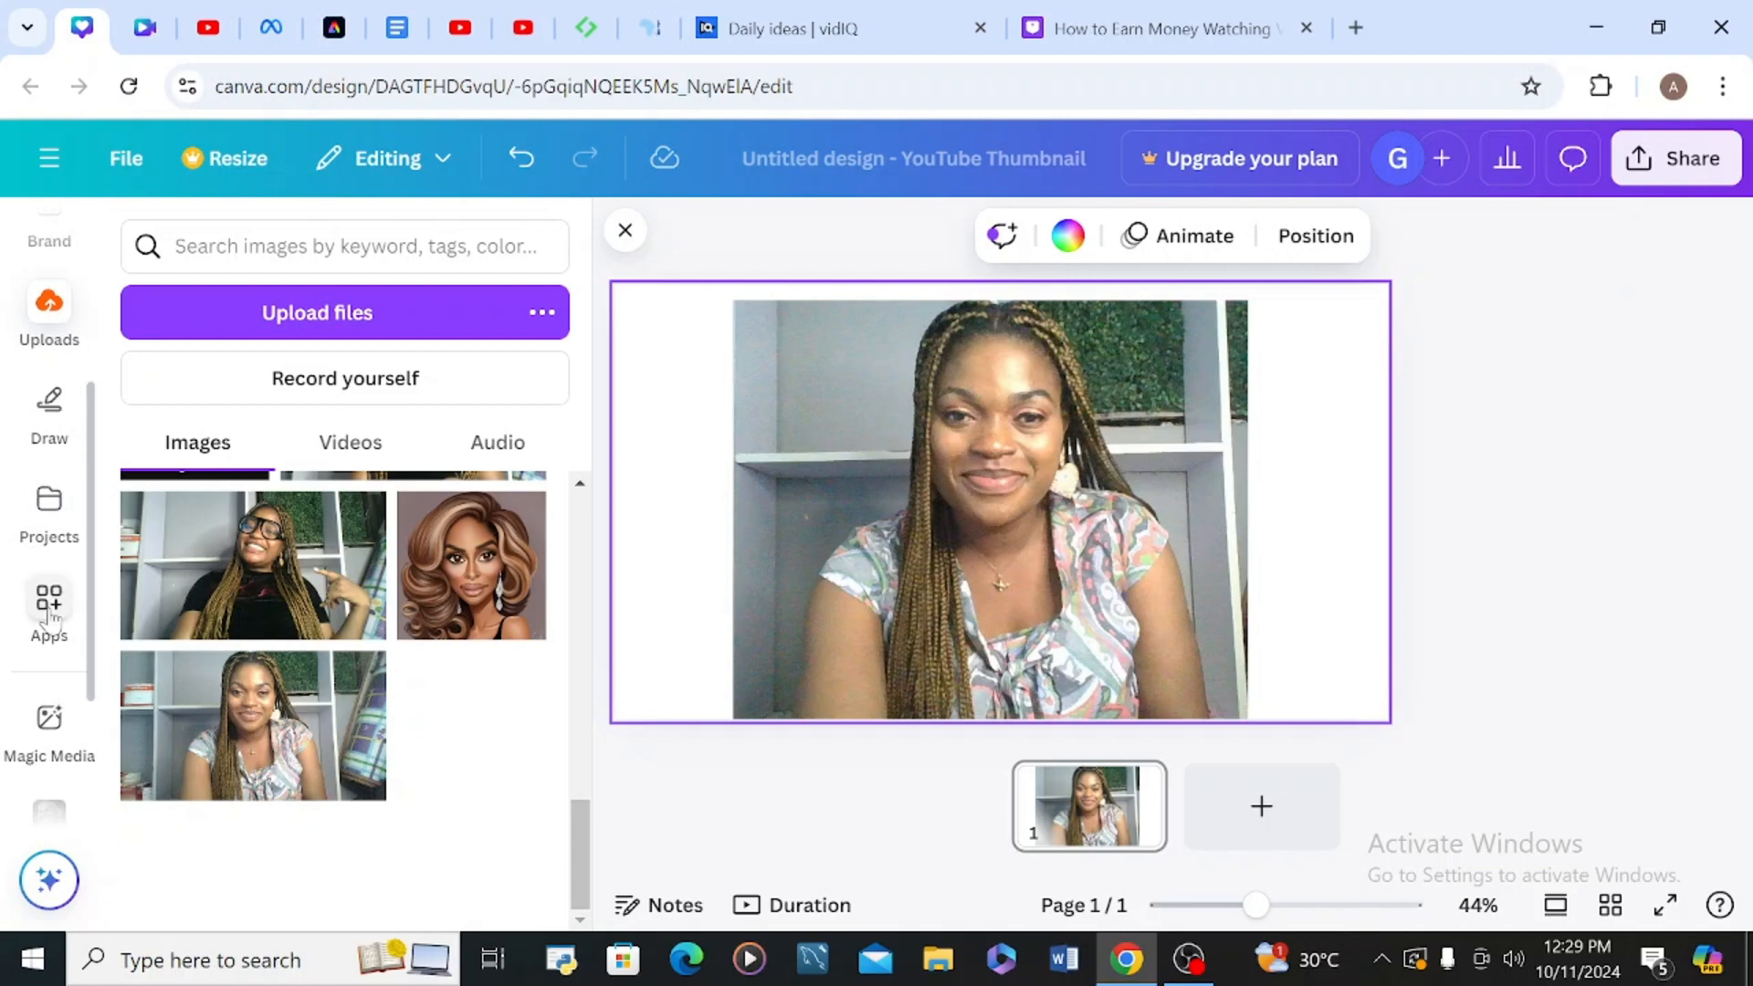
pyautogui.click(50, 603)
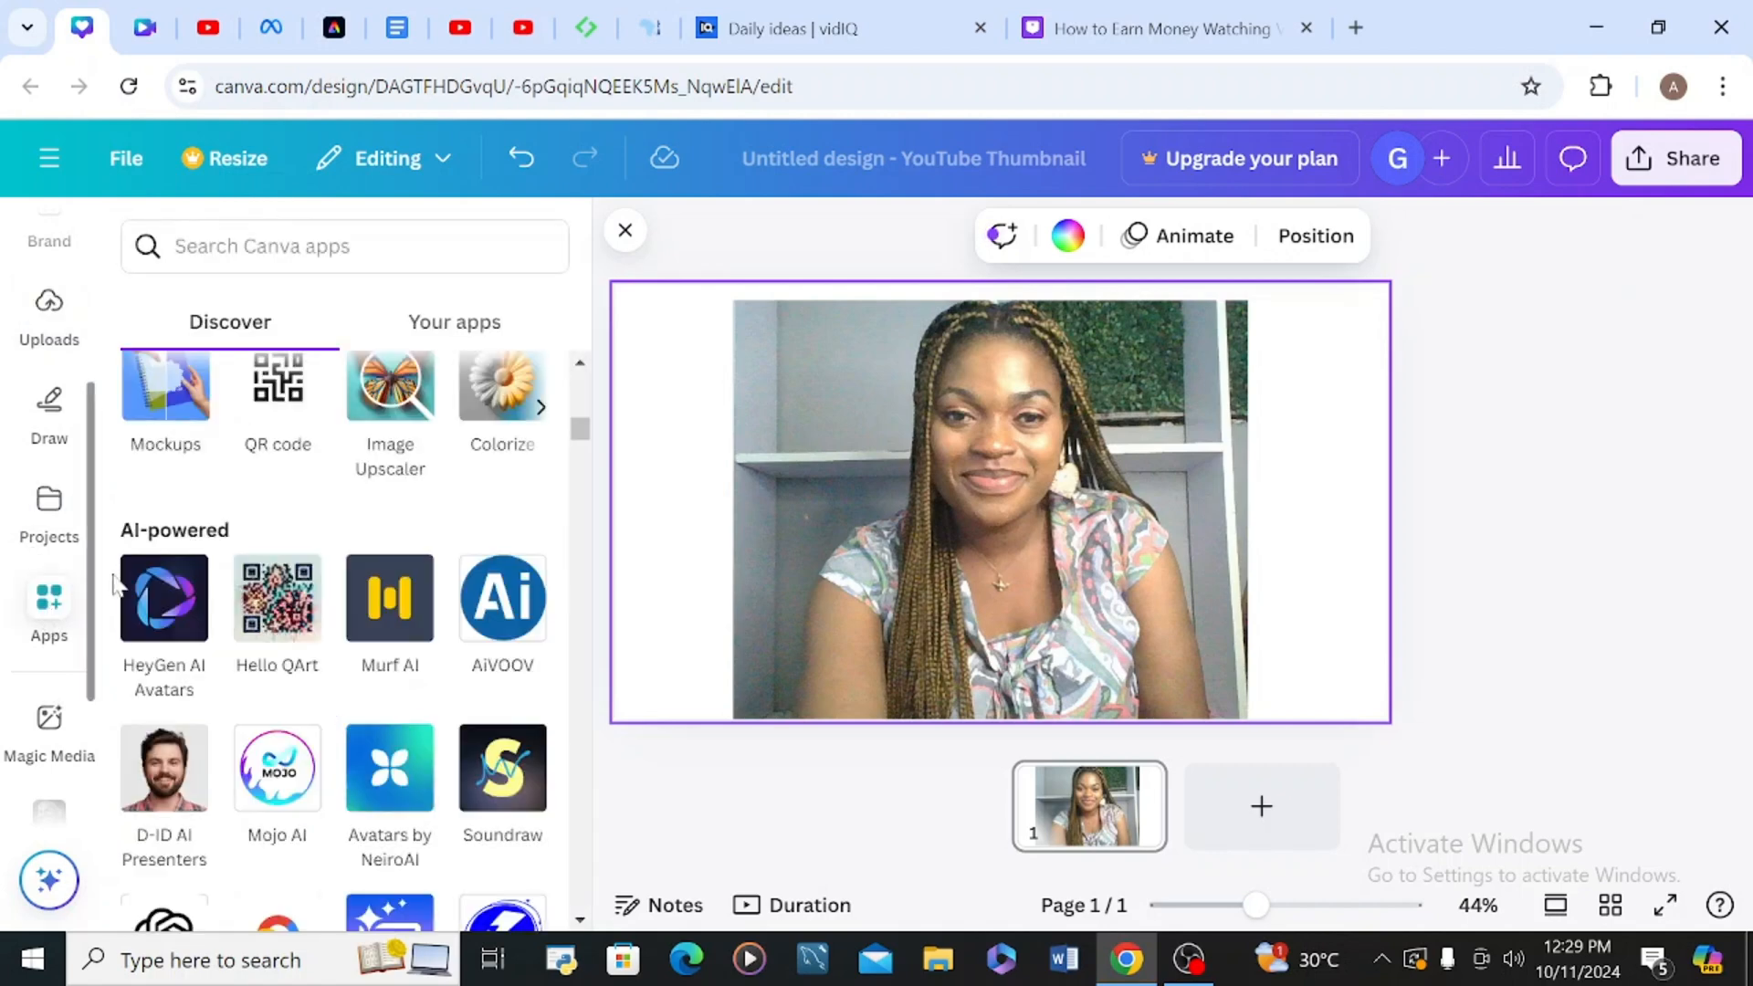
pyautogui.moveTo(584, 441)
pyautogui.mouseDown()
pyautogui.moveTo(610, 587)
pyautogui.moveTo(585, 383)
pyautogui.mouseUp()
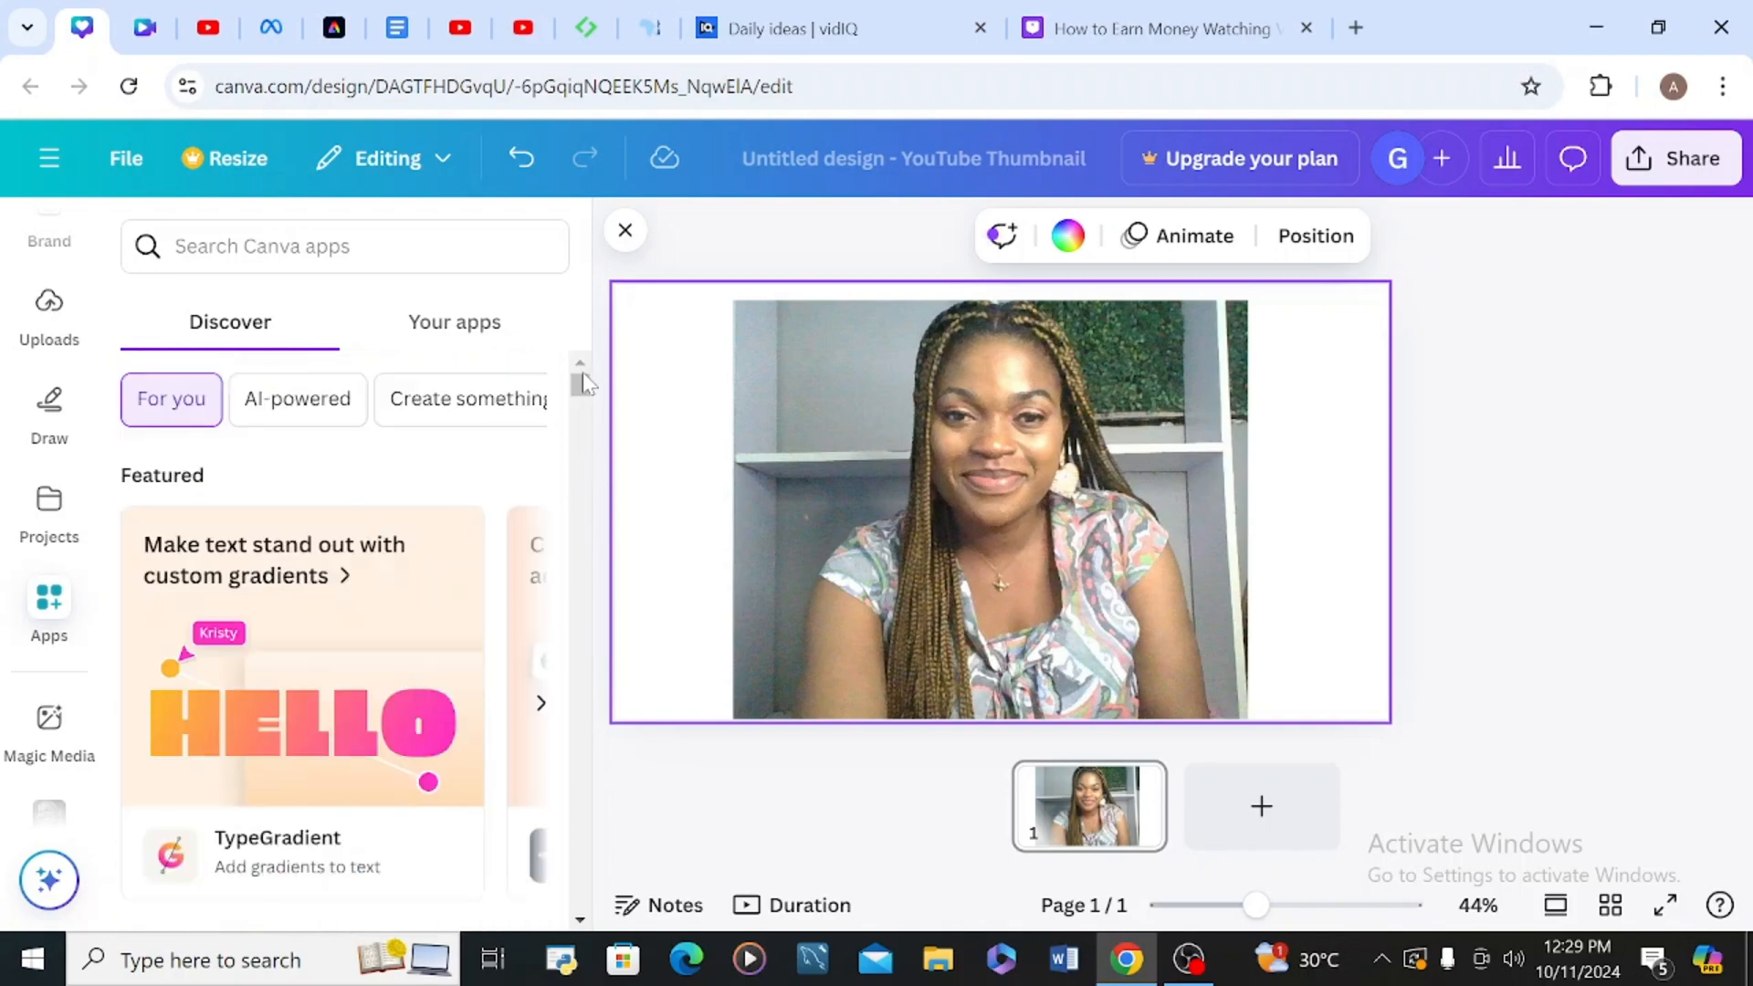
pyautogui.scroll(3, 82, 301)
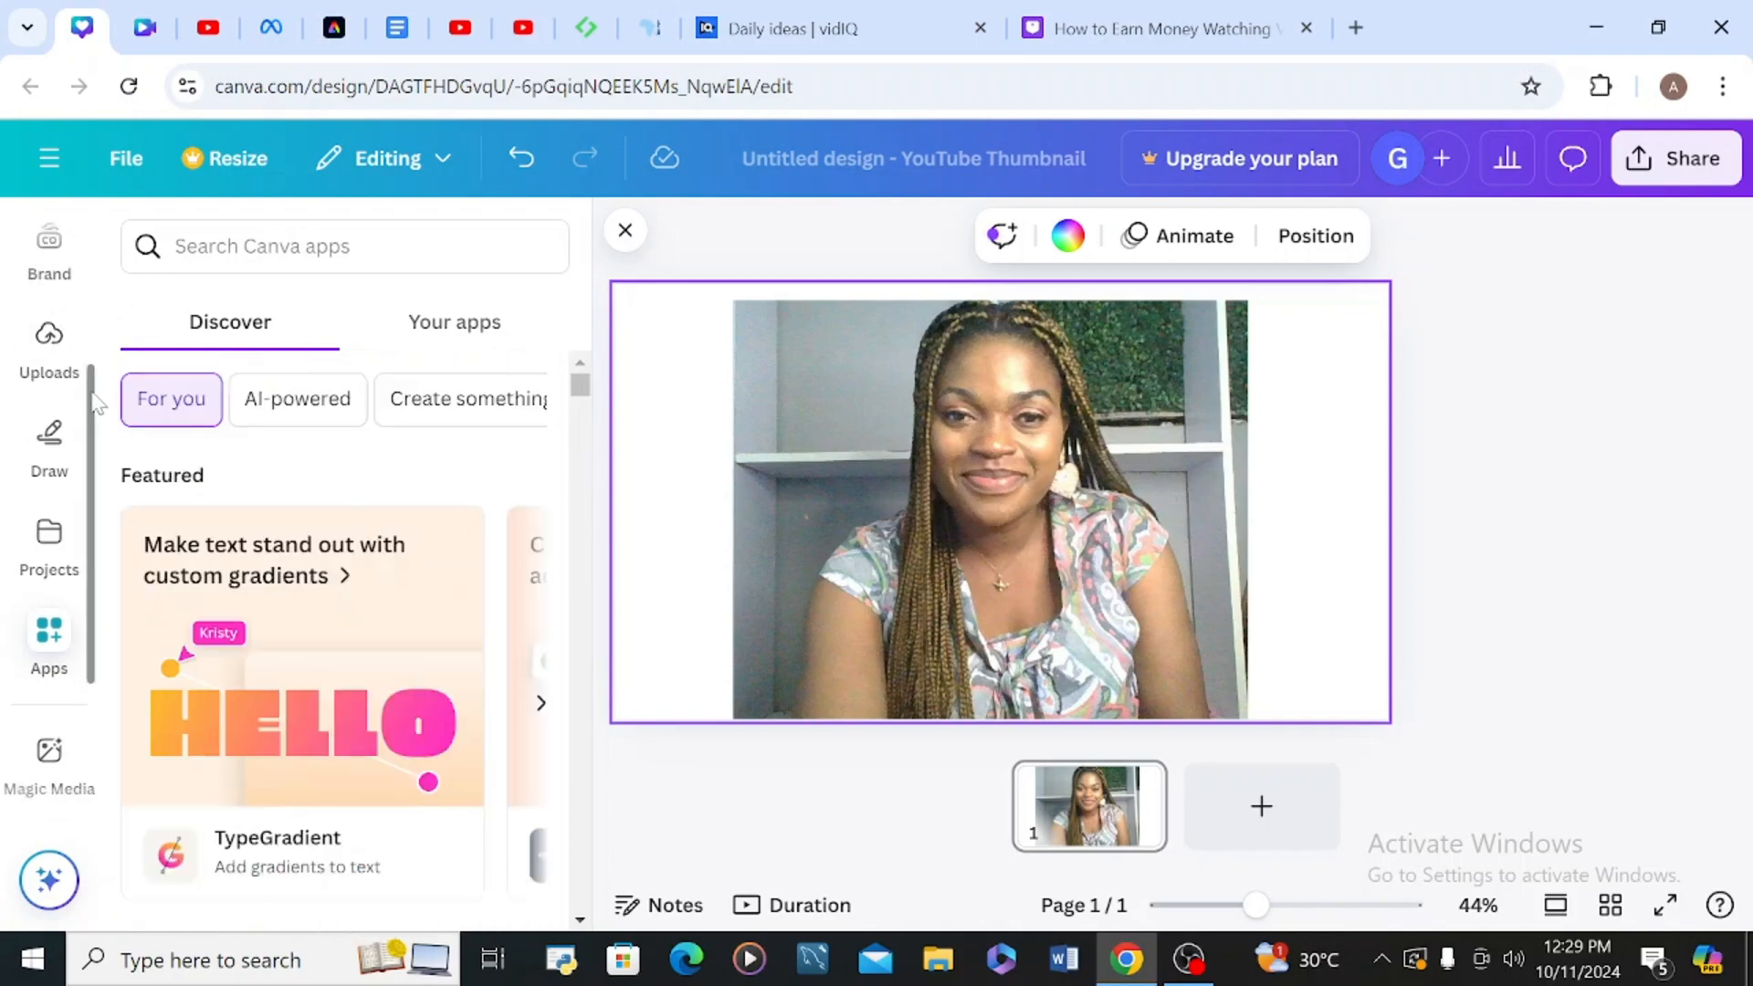
pyautogui.scroll(2, 78, 274)
pyautogui.scroll(-5, 67, 457)
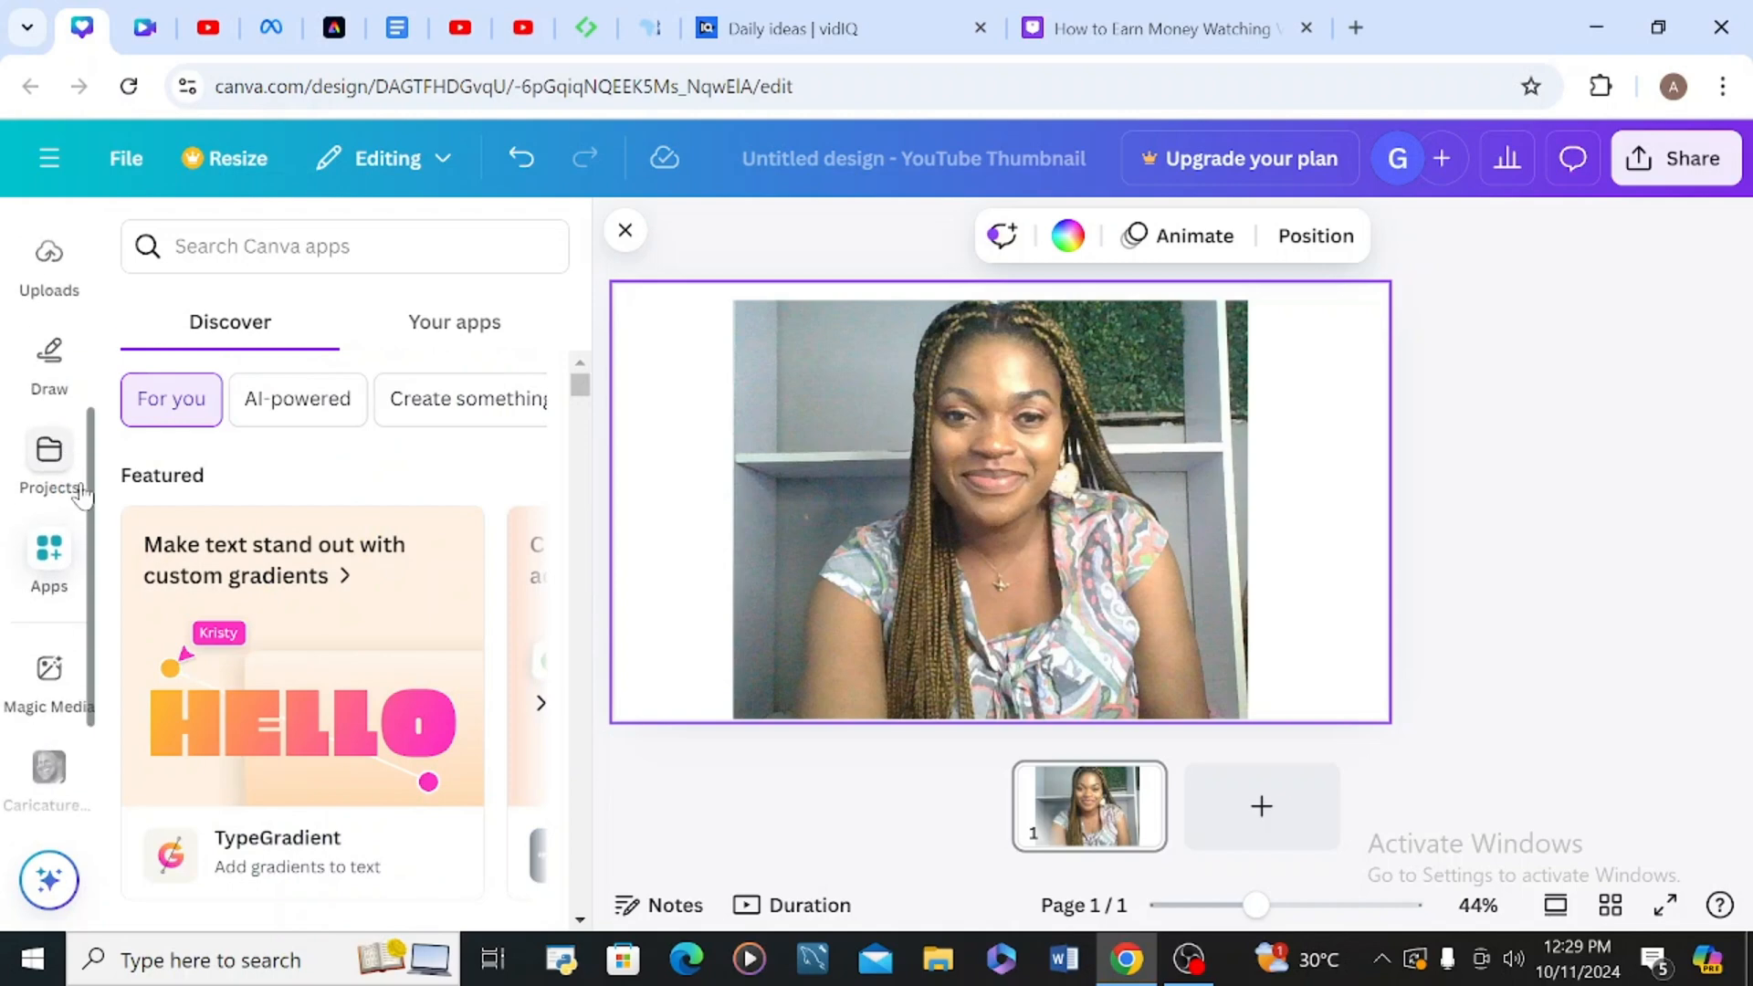
pyautogui.scroll(2, 71, 321)
pyautogui.scroll(-1, 71, 329)
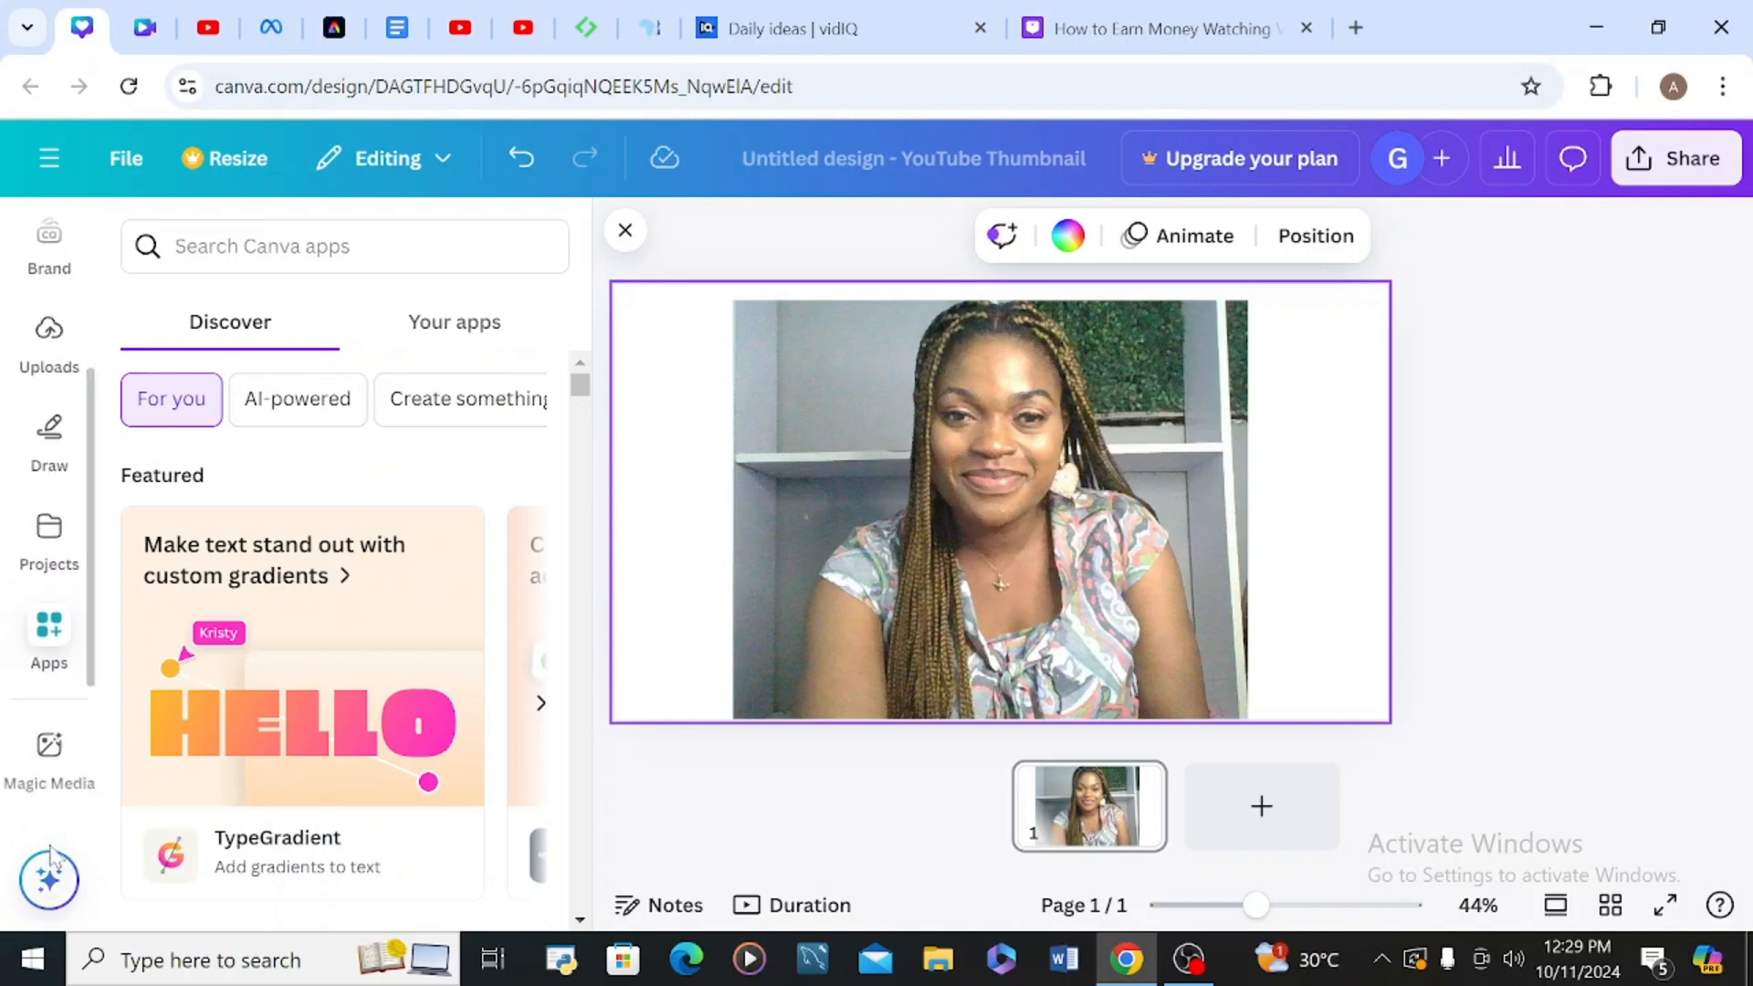
# - Search the Canva apps for "Clear Background" and open the Background Eraser app
pyautogui.click(50, 642)
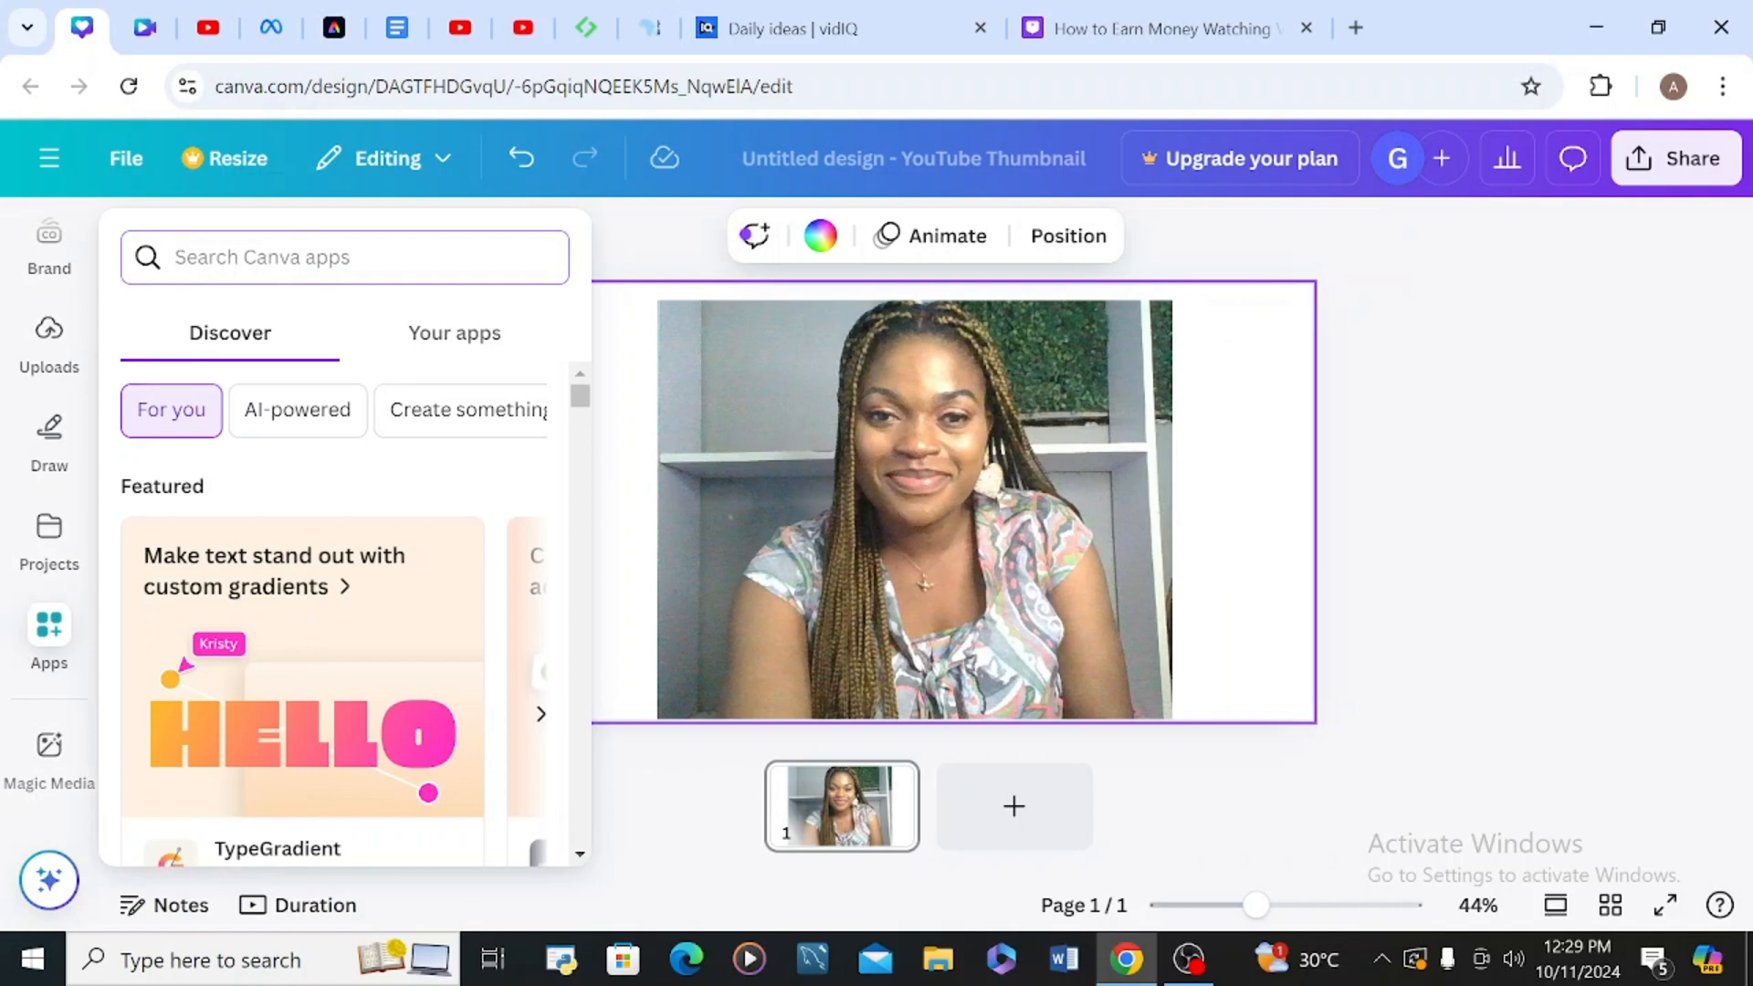
pyautogui.write('remove b')
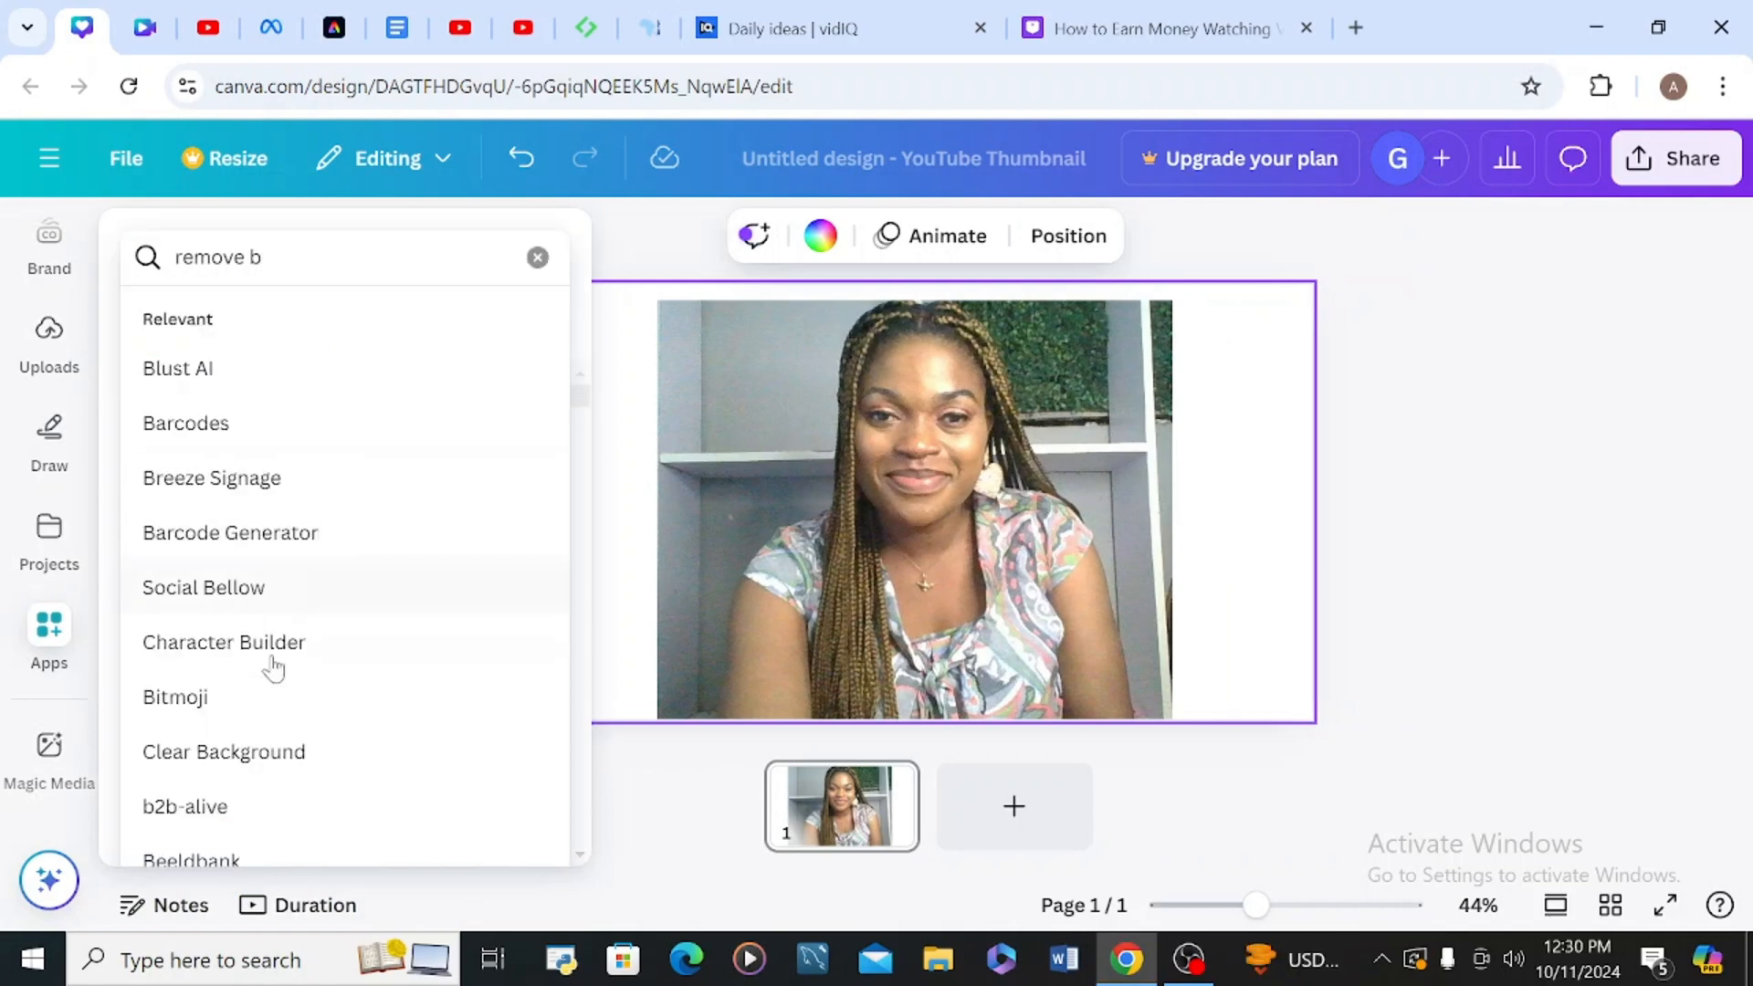
pyautogui.click(210, 756)
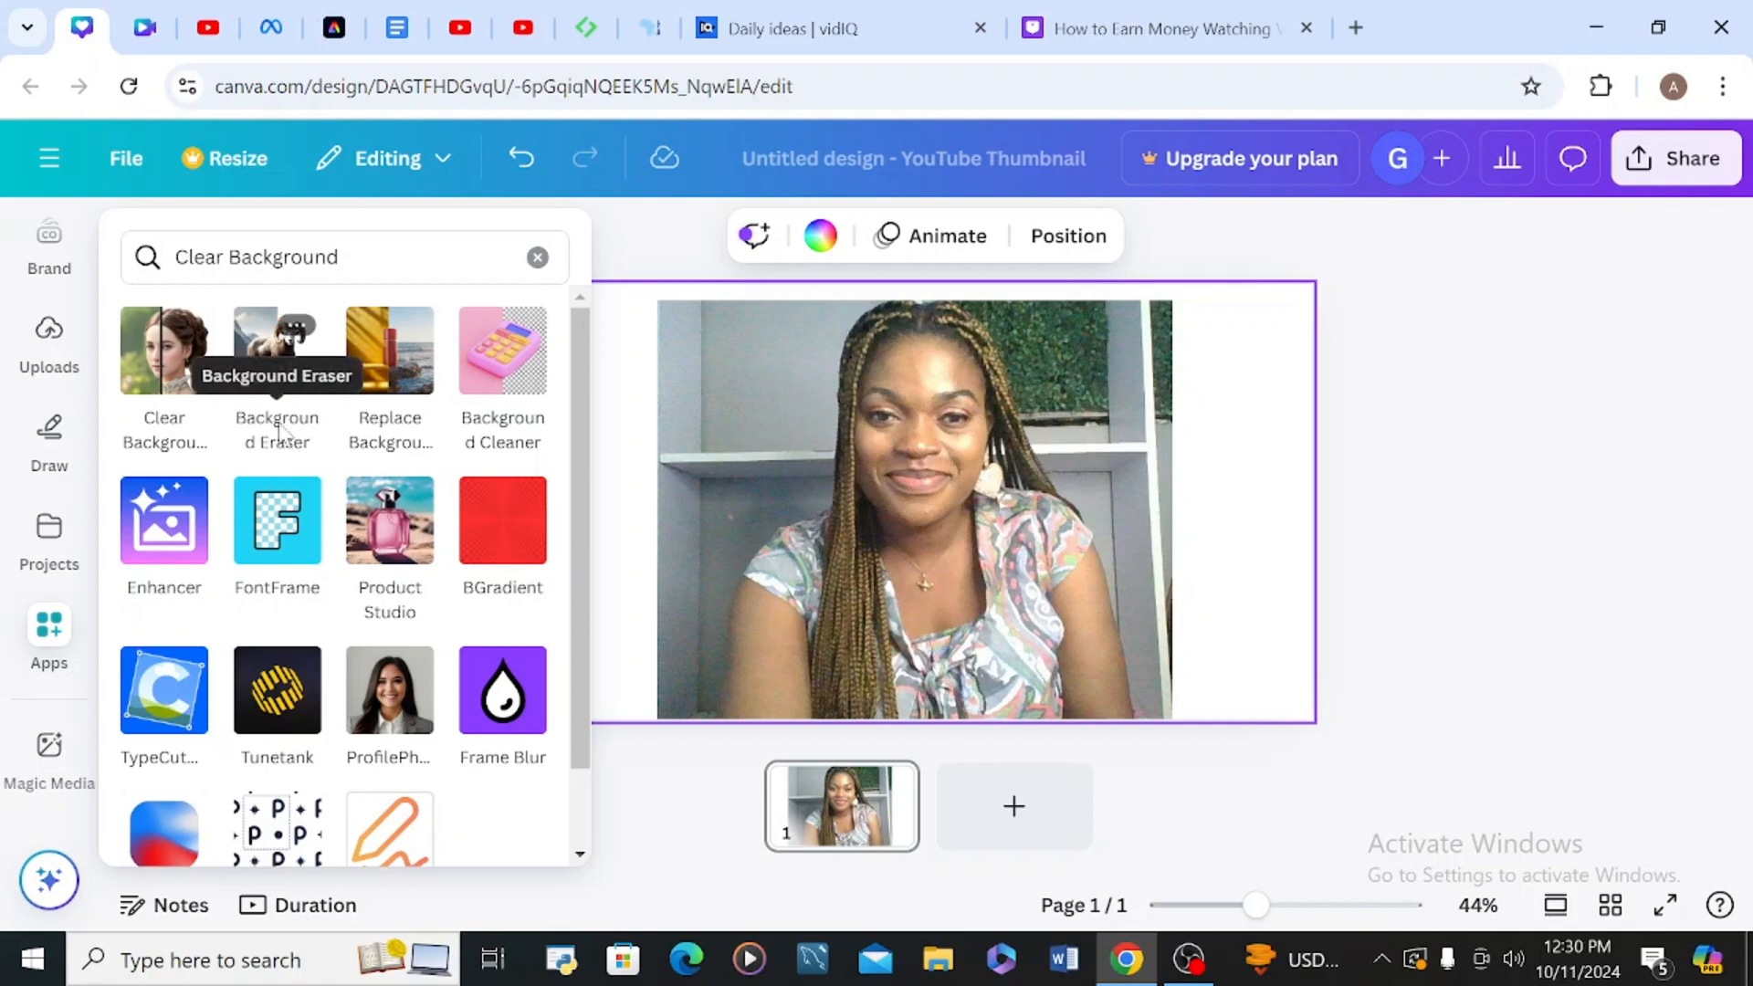
pyautogui.click(260, 327)
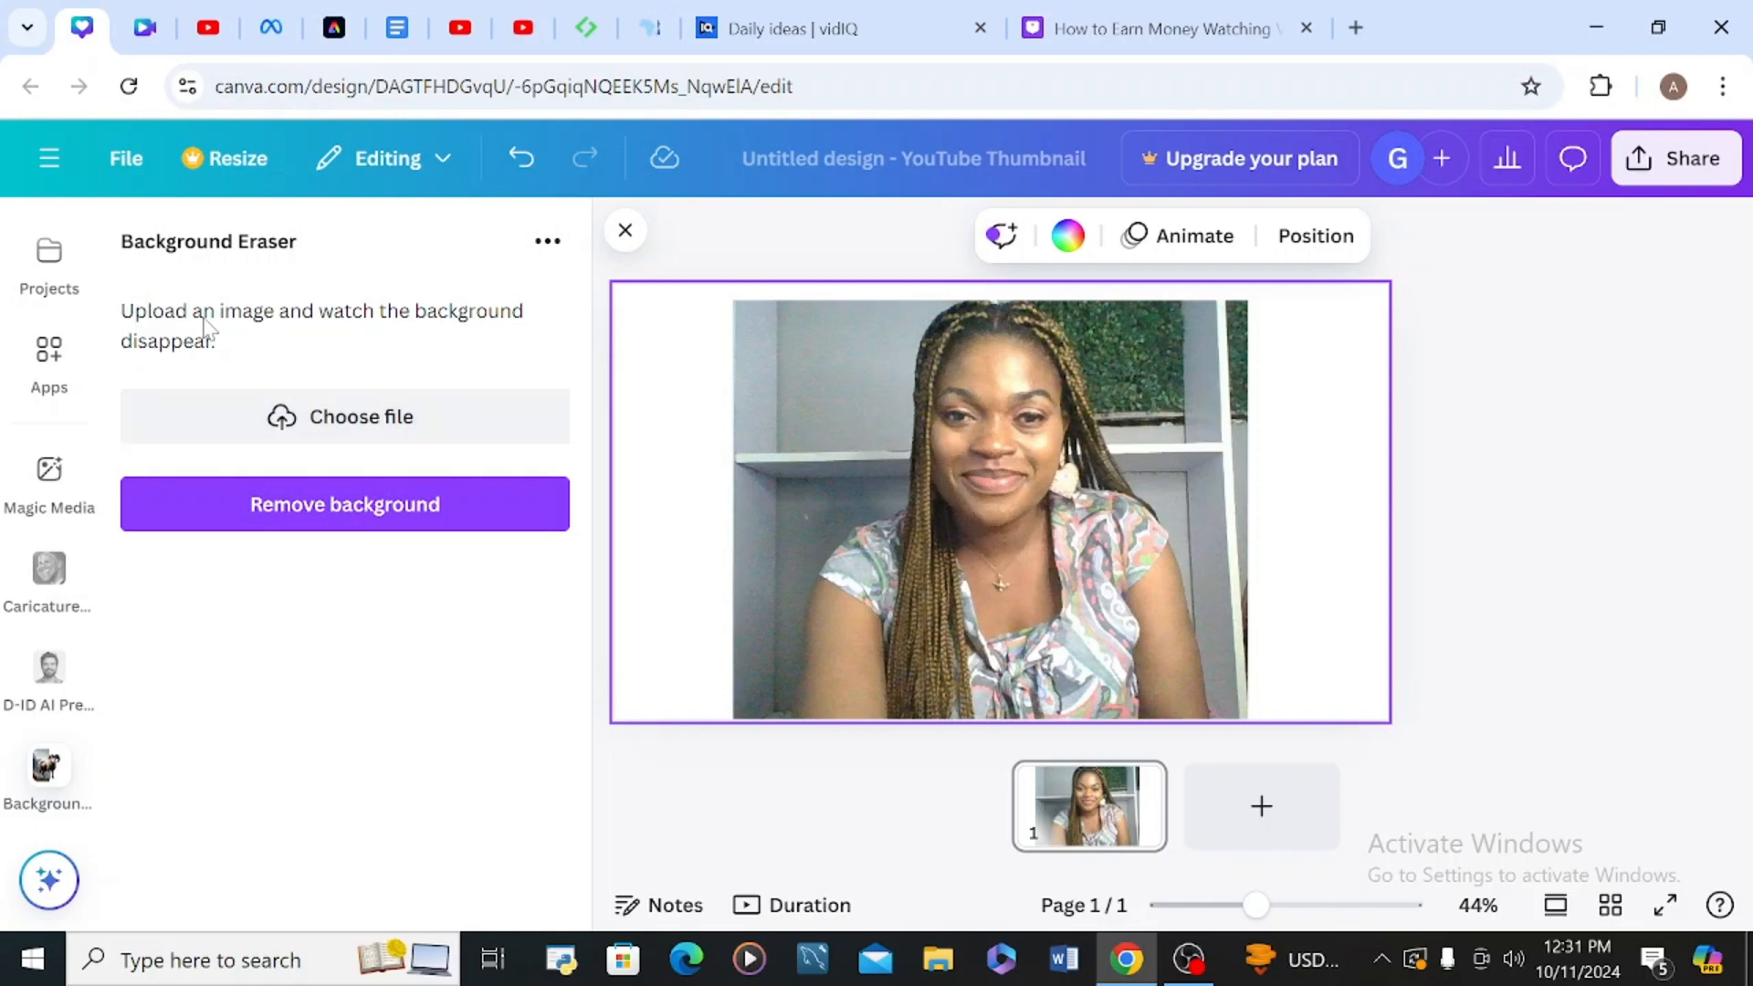
# - Load WIN_20240914_17_56_40_Pro.jpg from the Camera Roll folder in Pictures into Background Eraser and remove its background
pyautogui.click(318, 422)
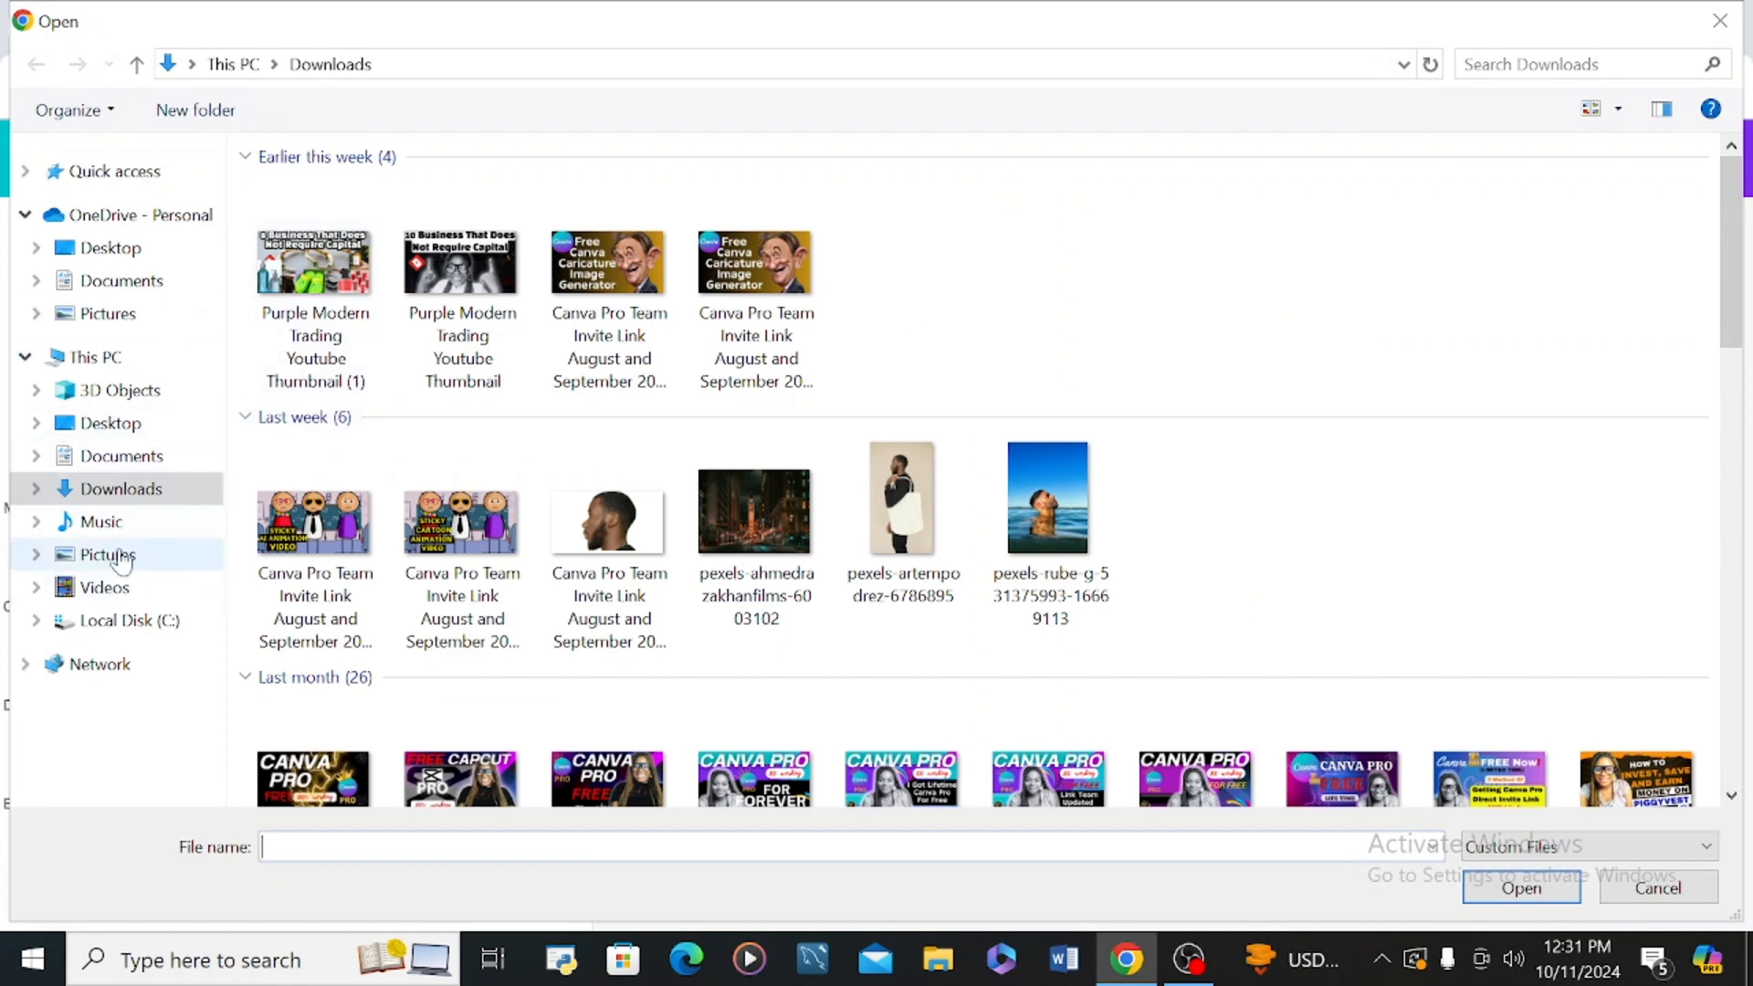
pyautogui.click(123, 559)
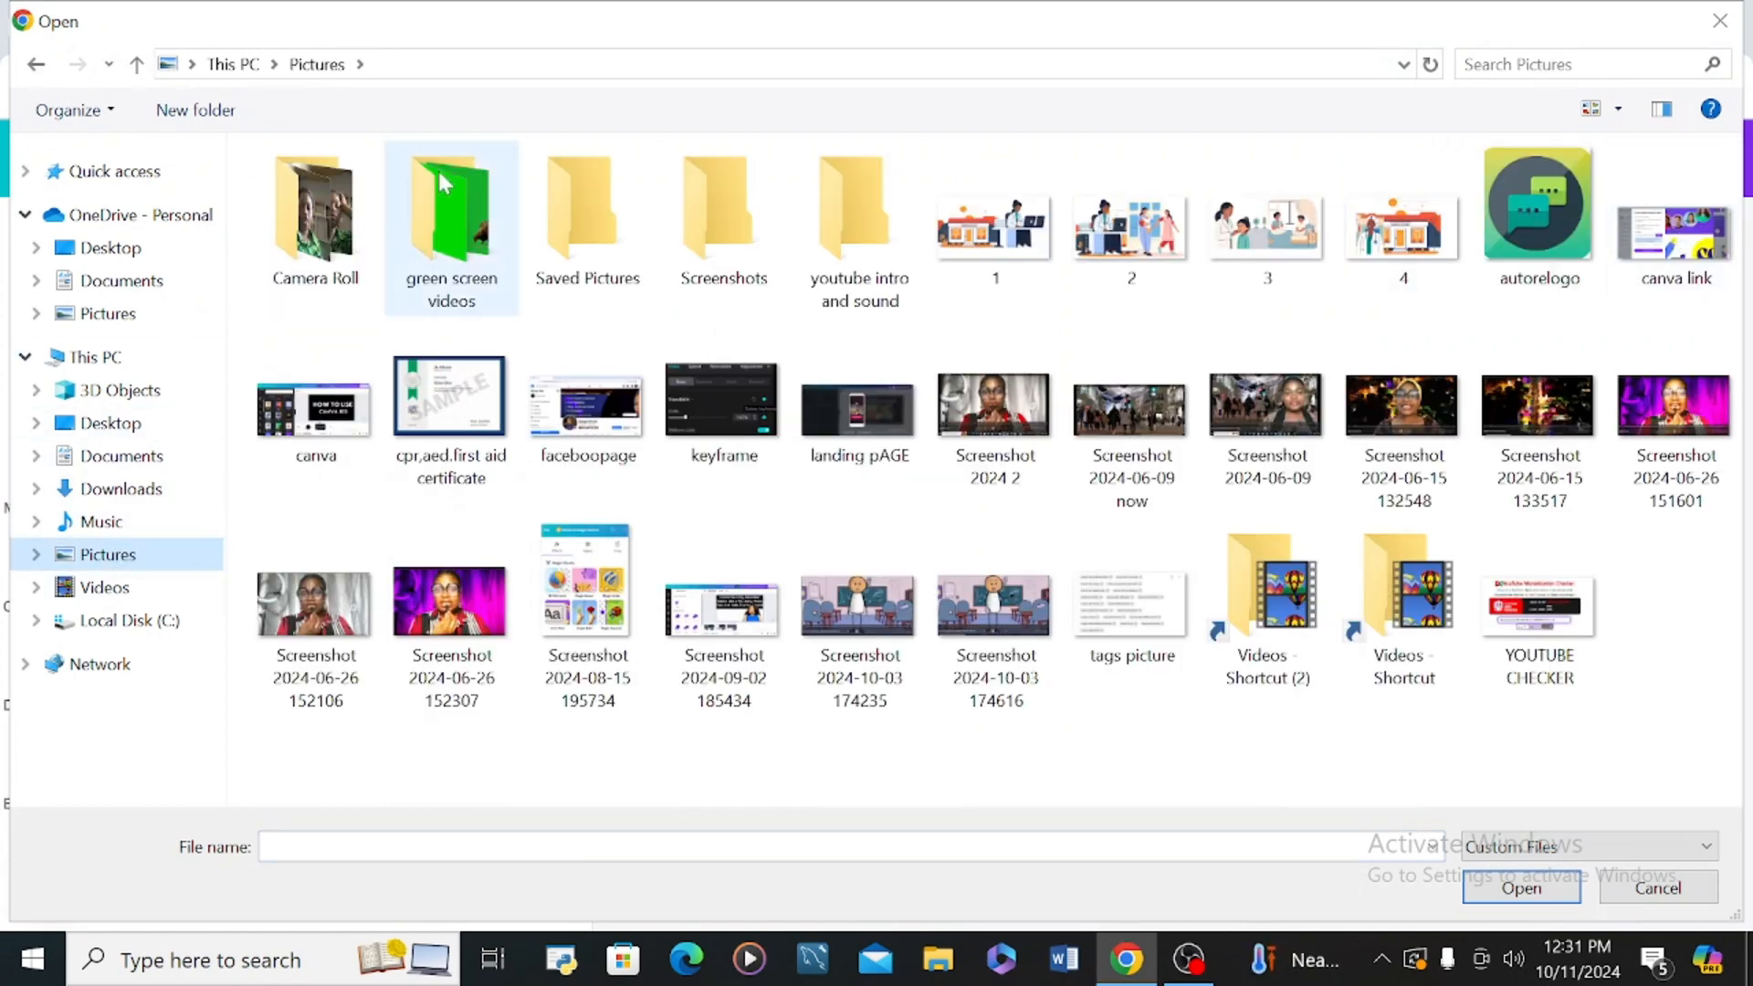
pyautogui.click(318, 202)
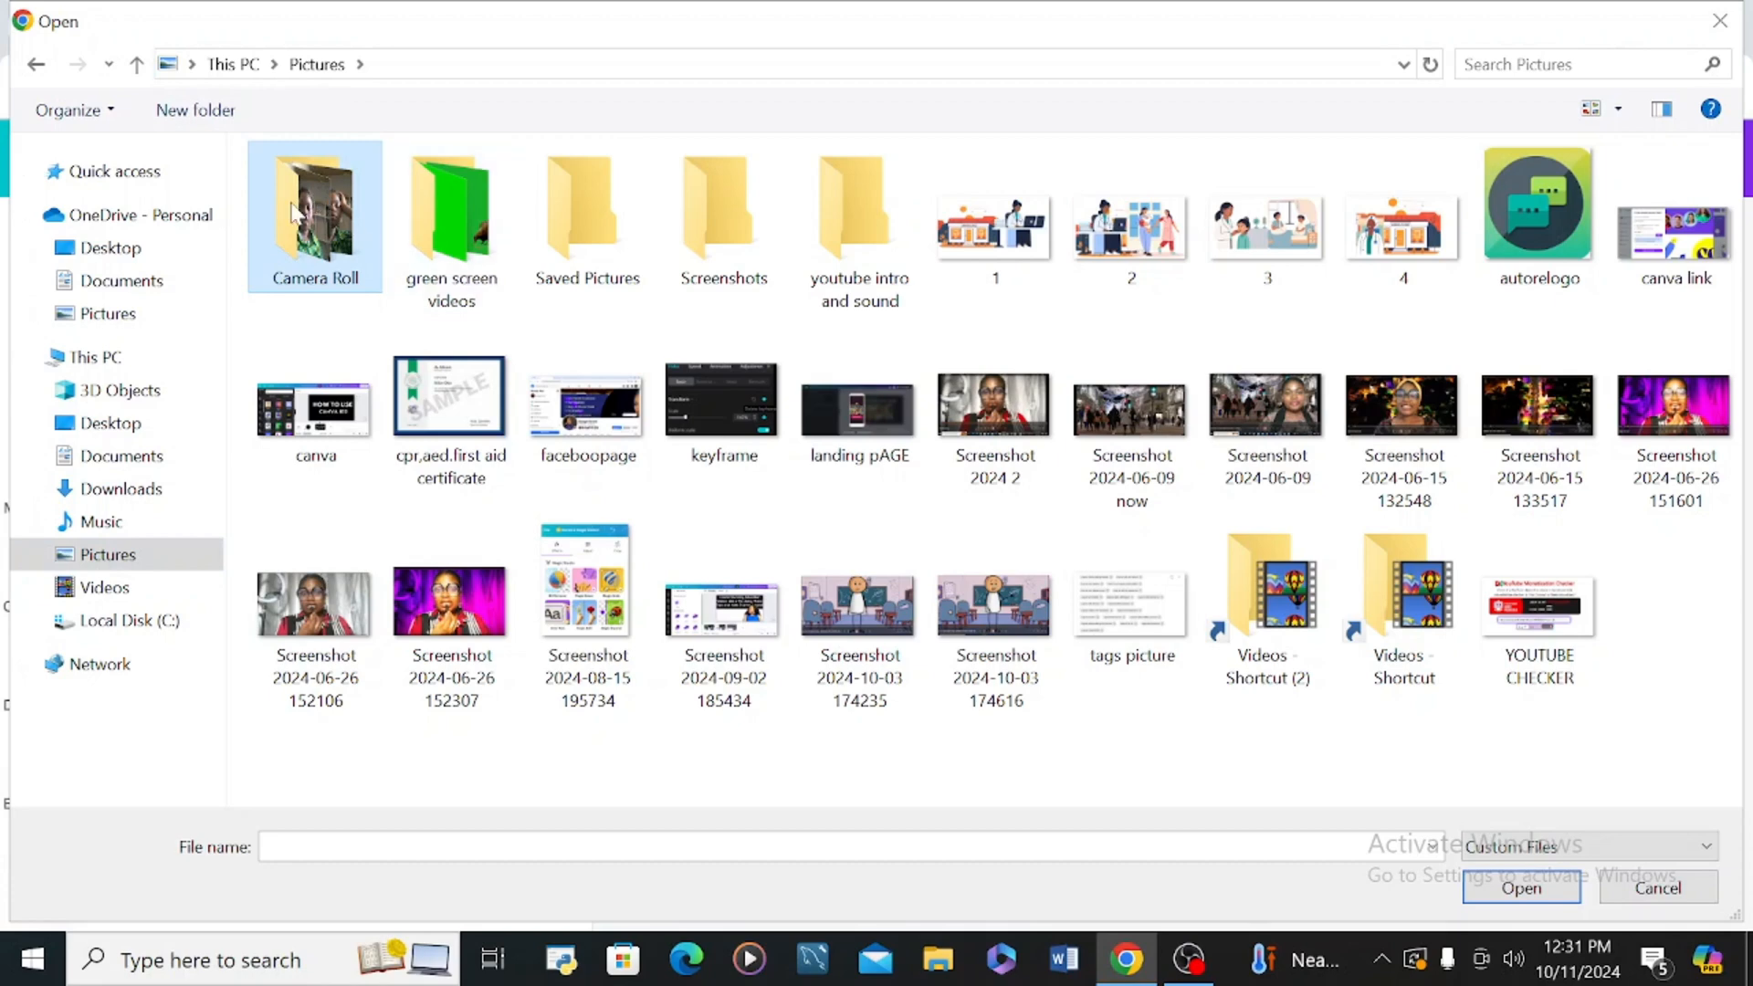
pyautogui.doubleClick(292, 212)
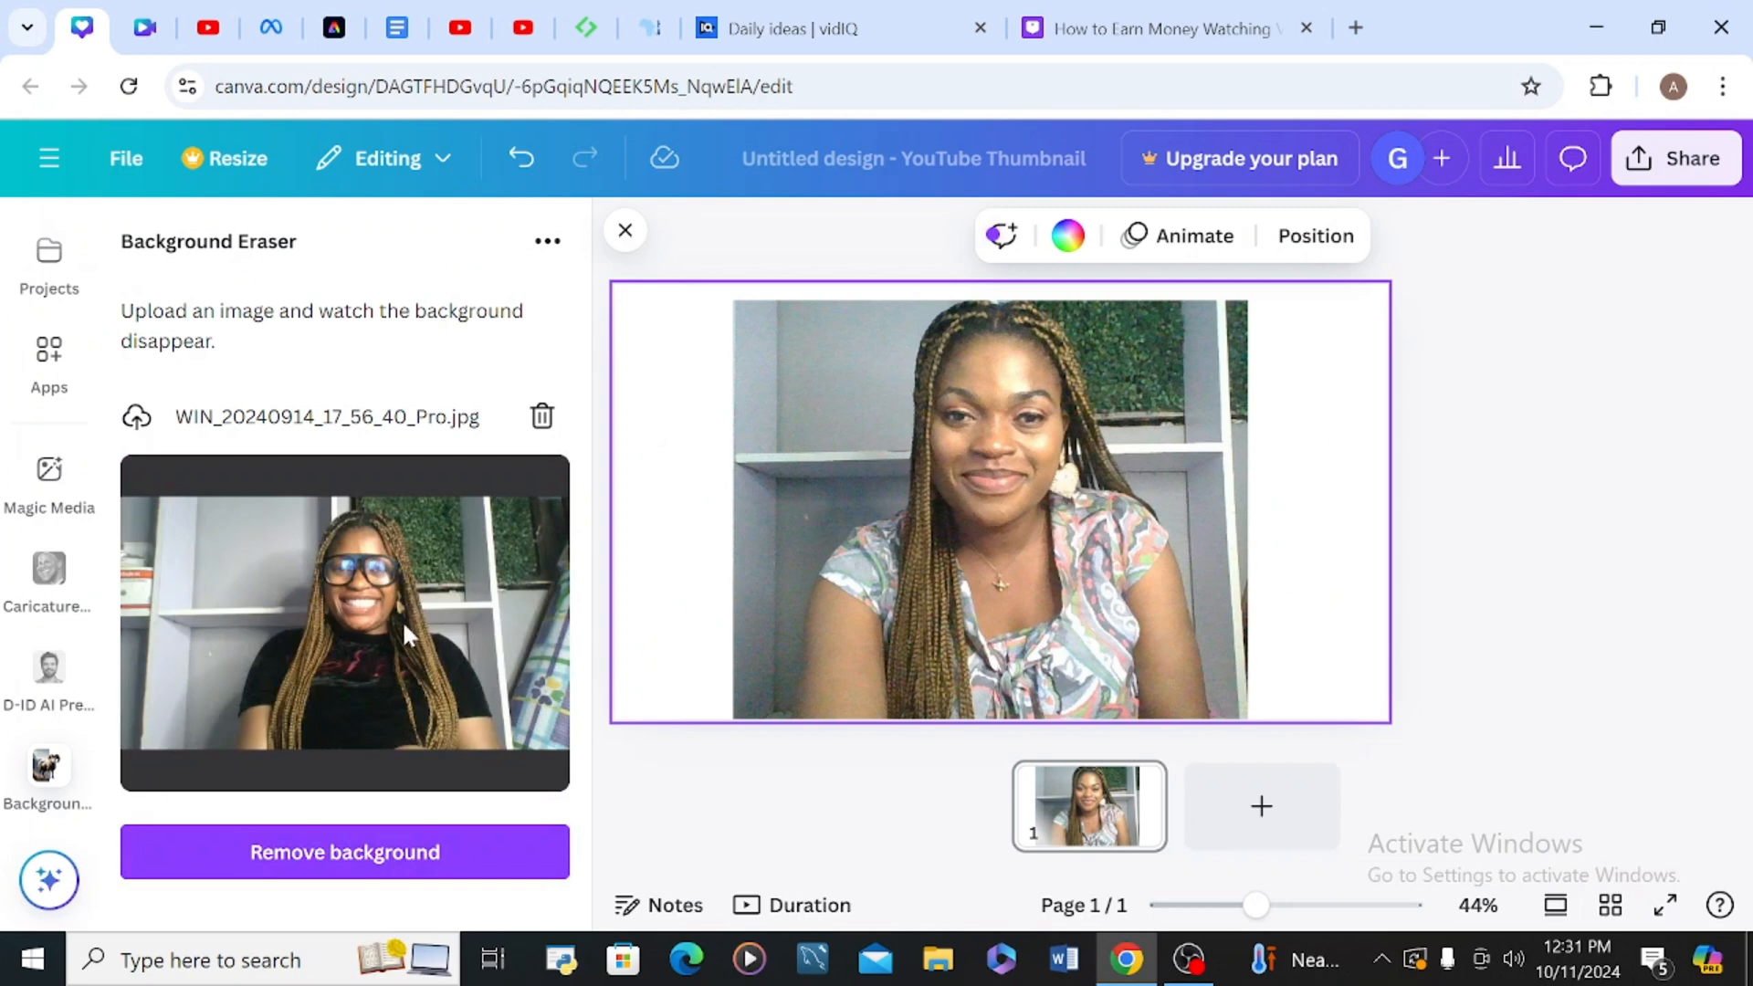
pyautogui.click(330, 855)
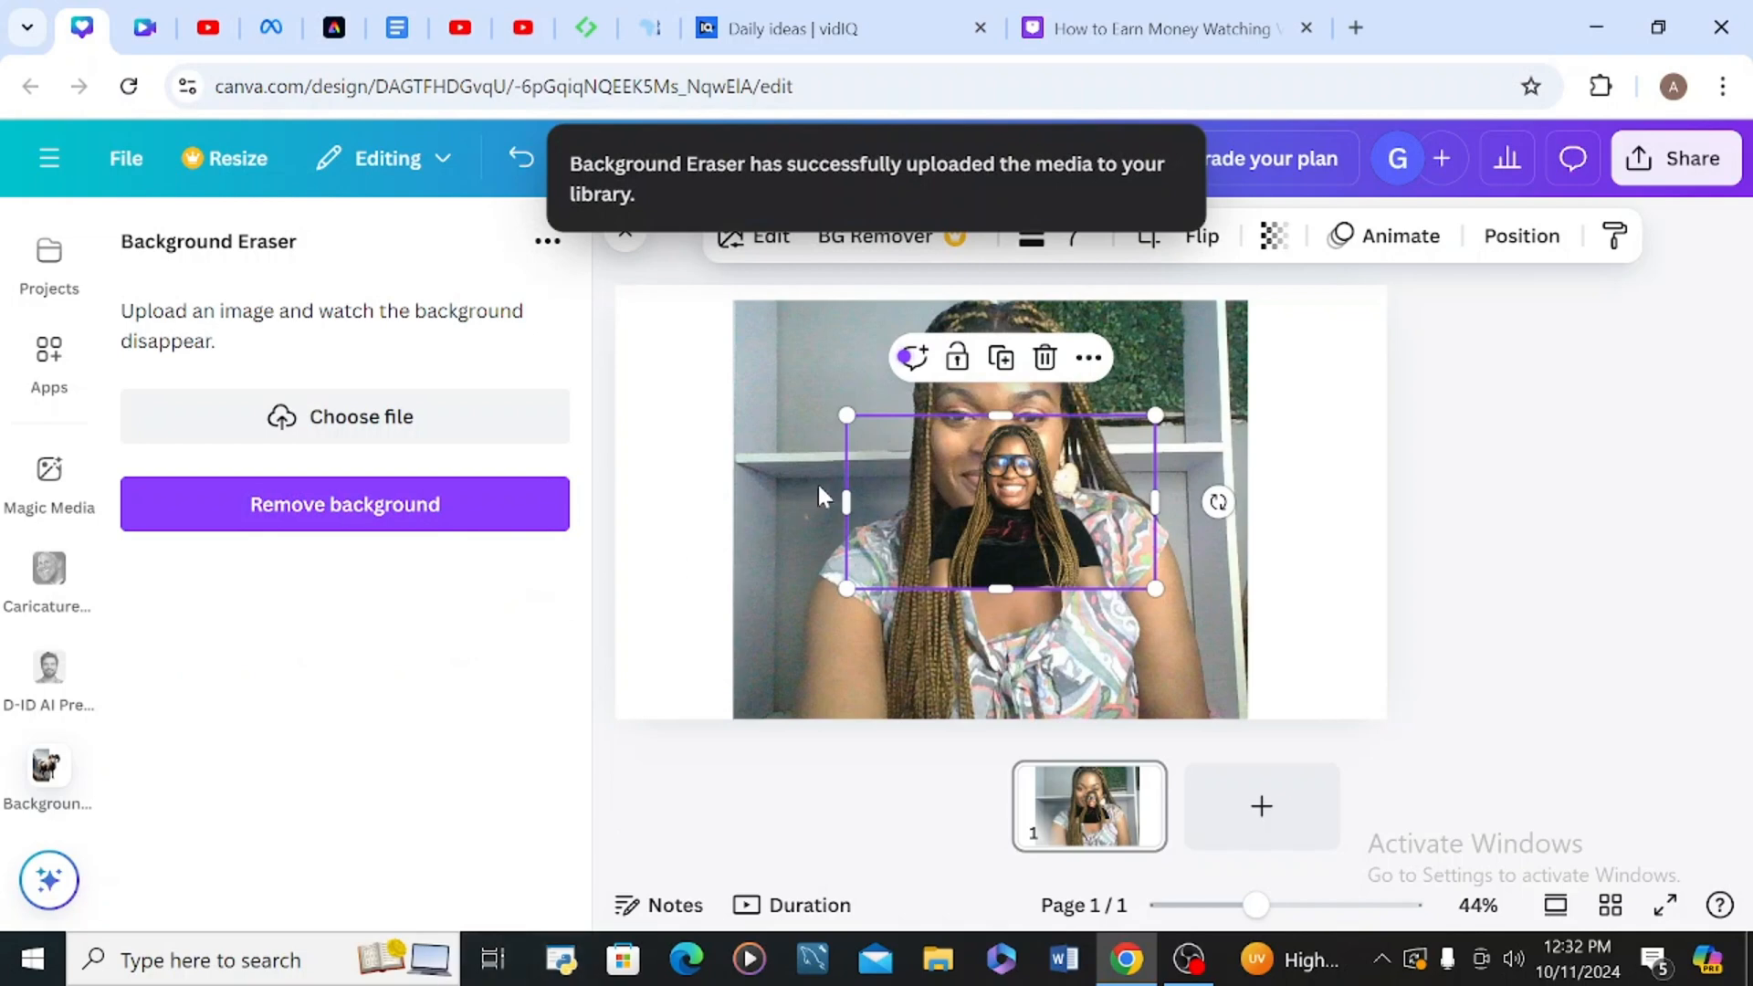
# - Delete the large original photo behind the cut-out picture
pyautogui.click(775, 351)
pyautogui.press('Delete')
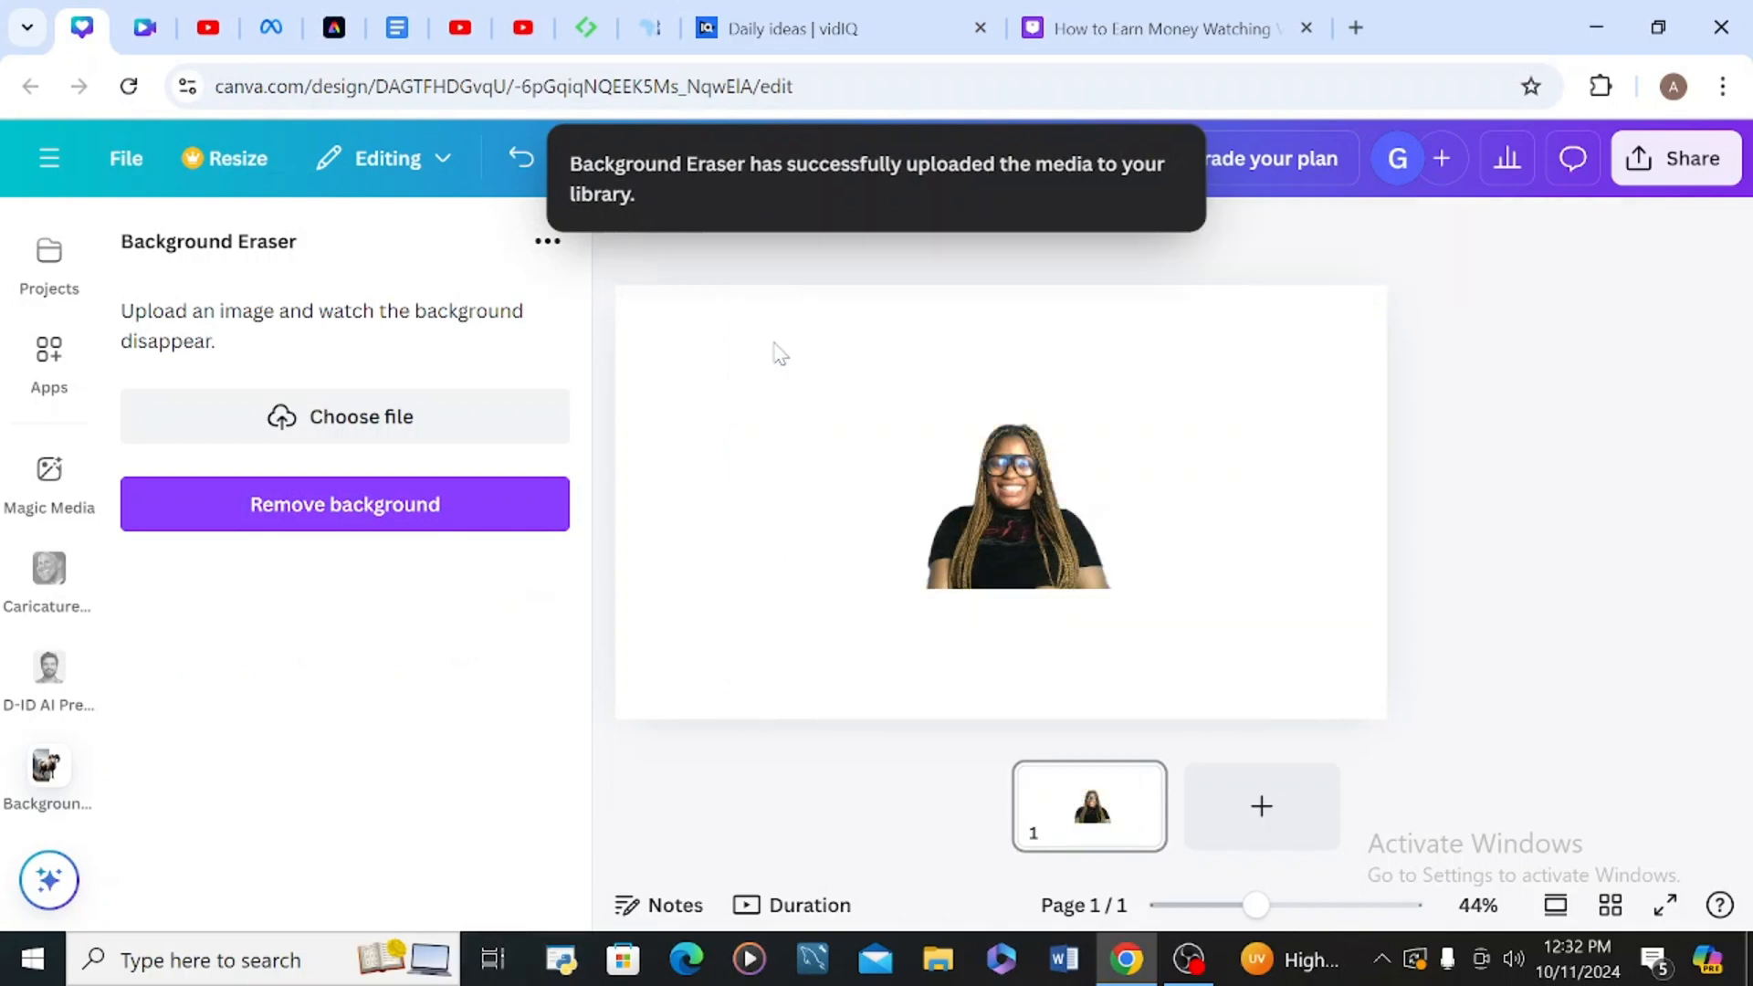
# - Crop the empty space beside the woman in the cut-out picture and set the picture as the page background
pyautogui.click(1017, 524)
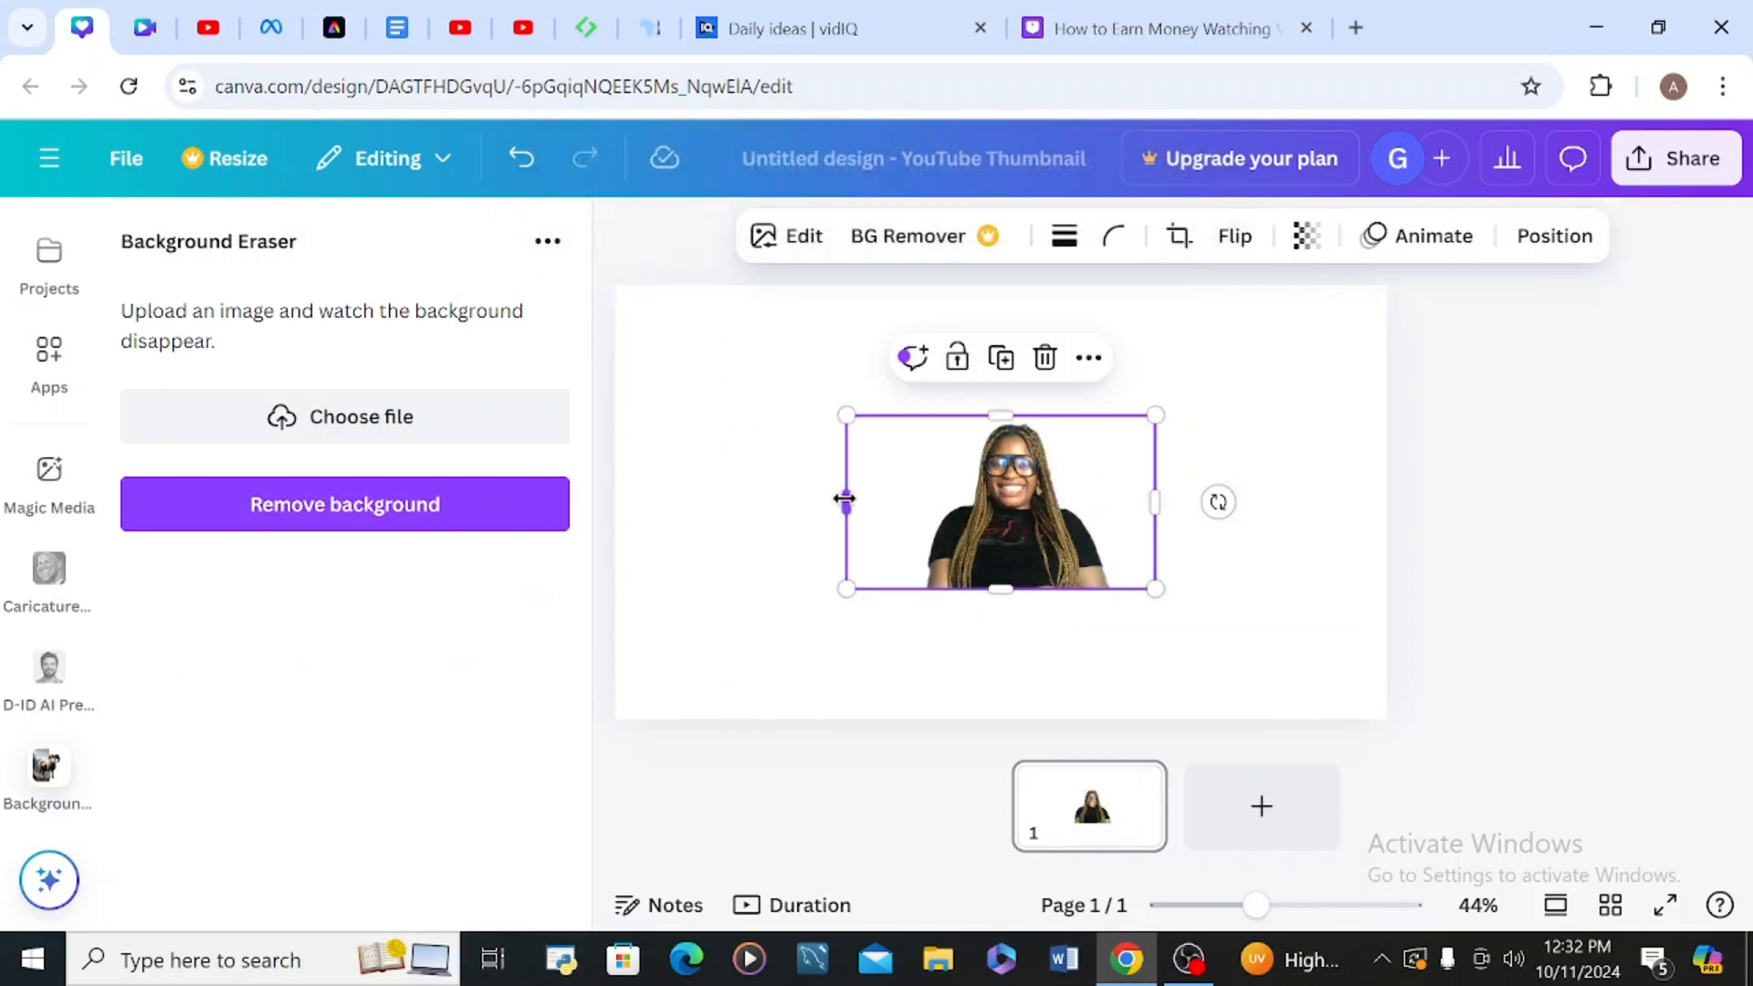
pyautogui.moveTo(844, 499); pyautogui.dragTo(912, 500)
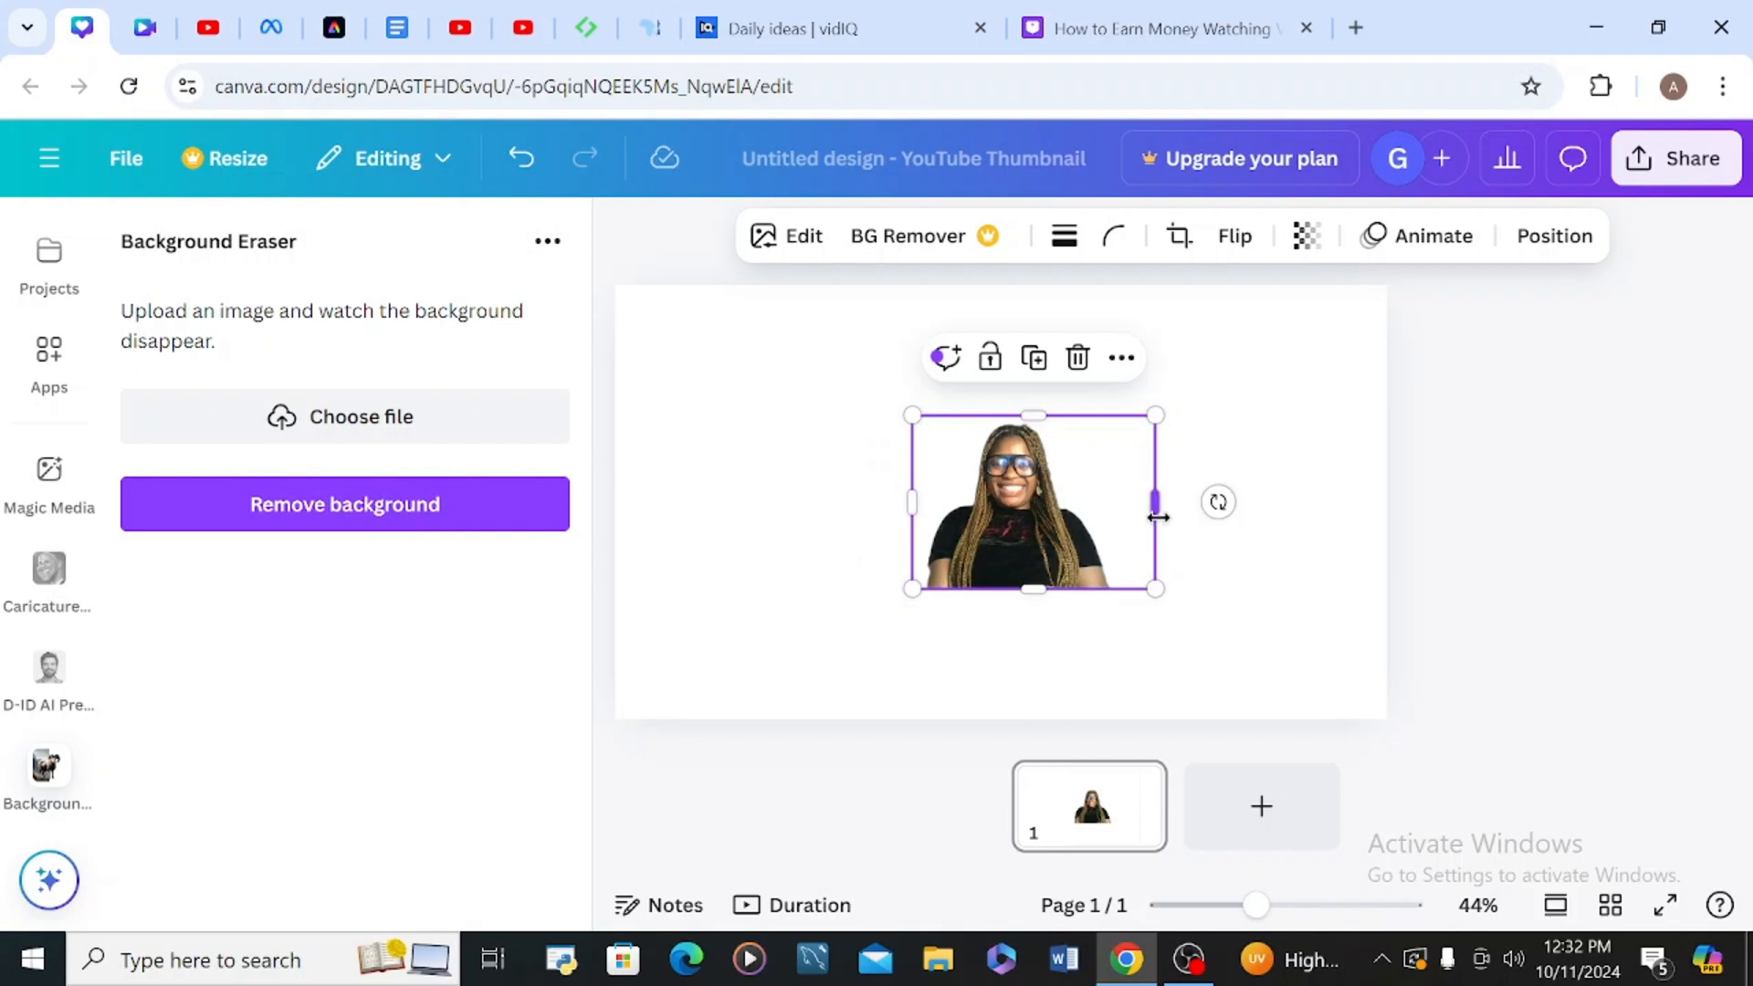
pyautogui.moveTo(1149, 501); pyautogui.dragTo(1120, 497)
pyautogui.rightClick(1000, 480)
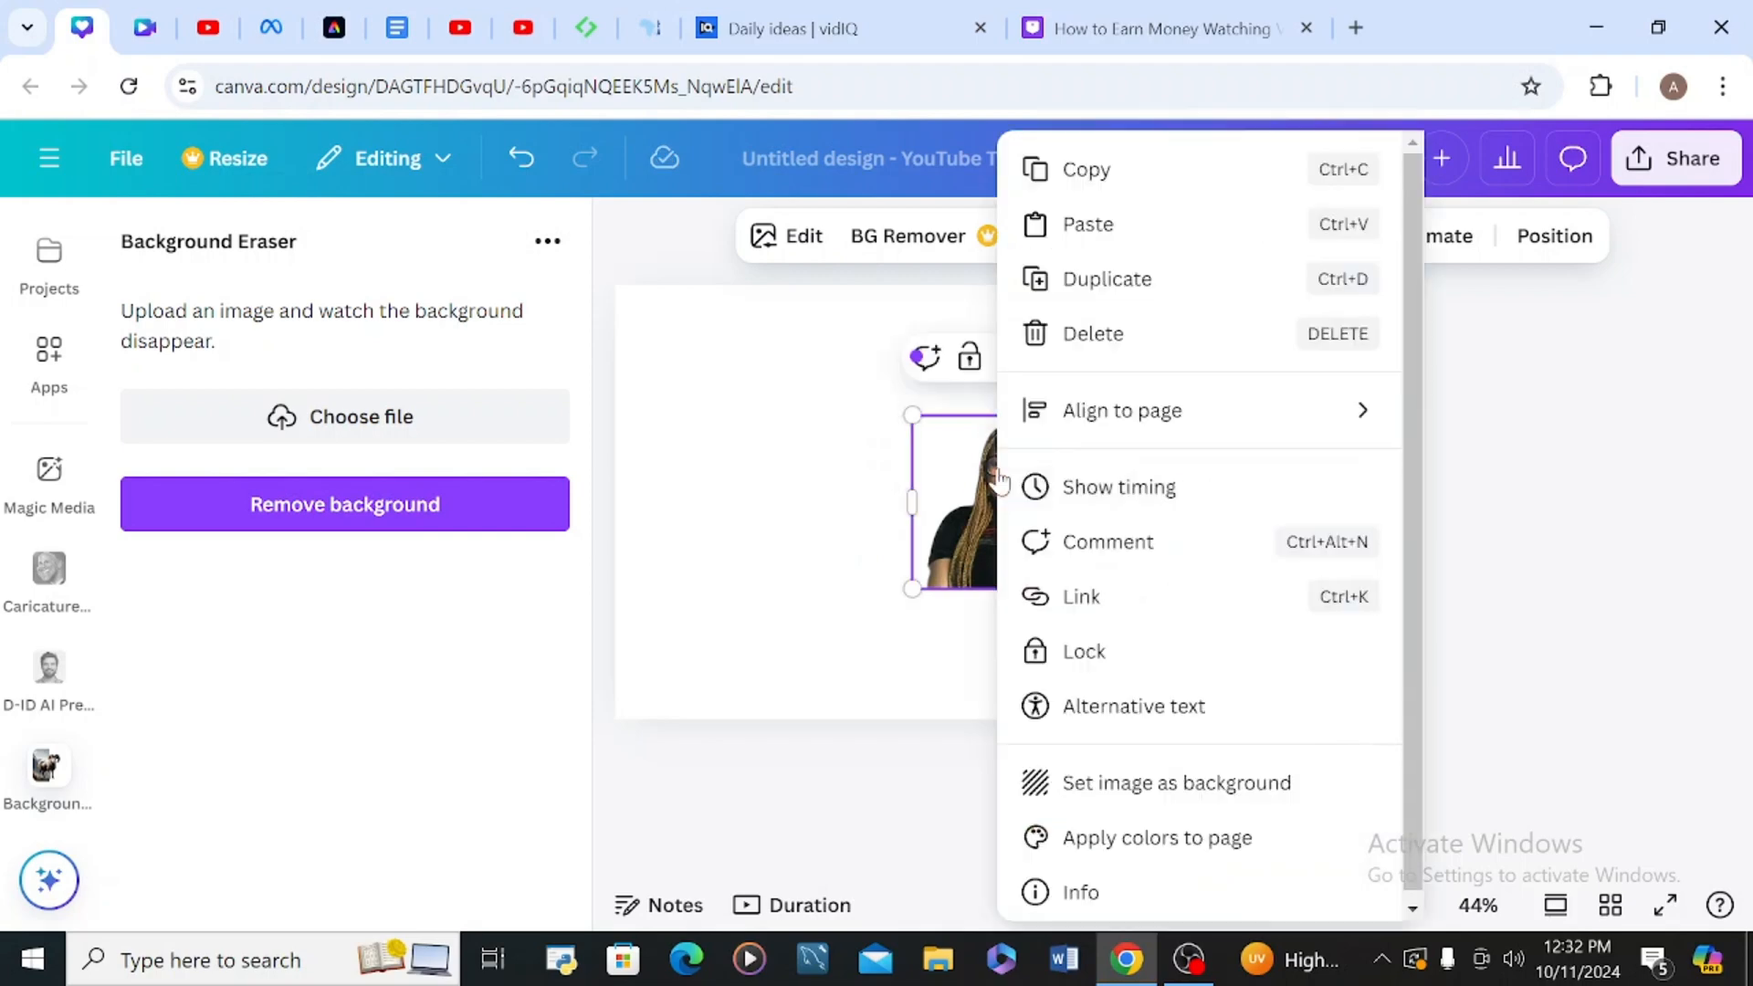
pyautogui.click(1187, 786)
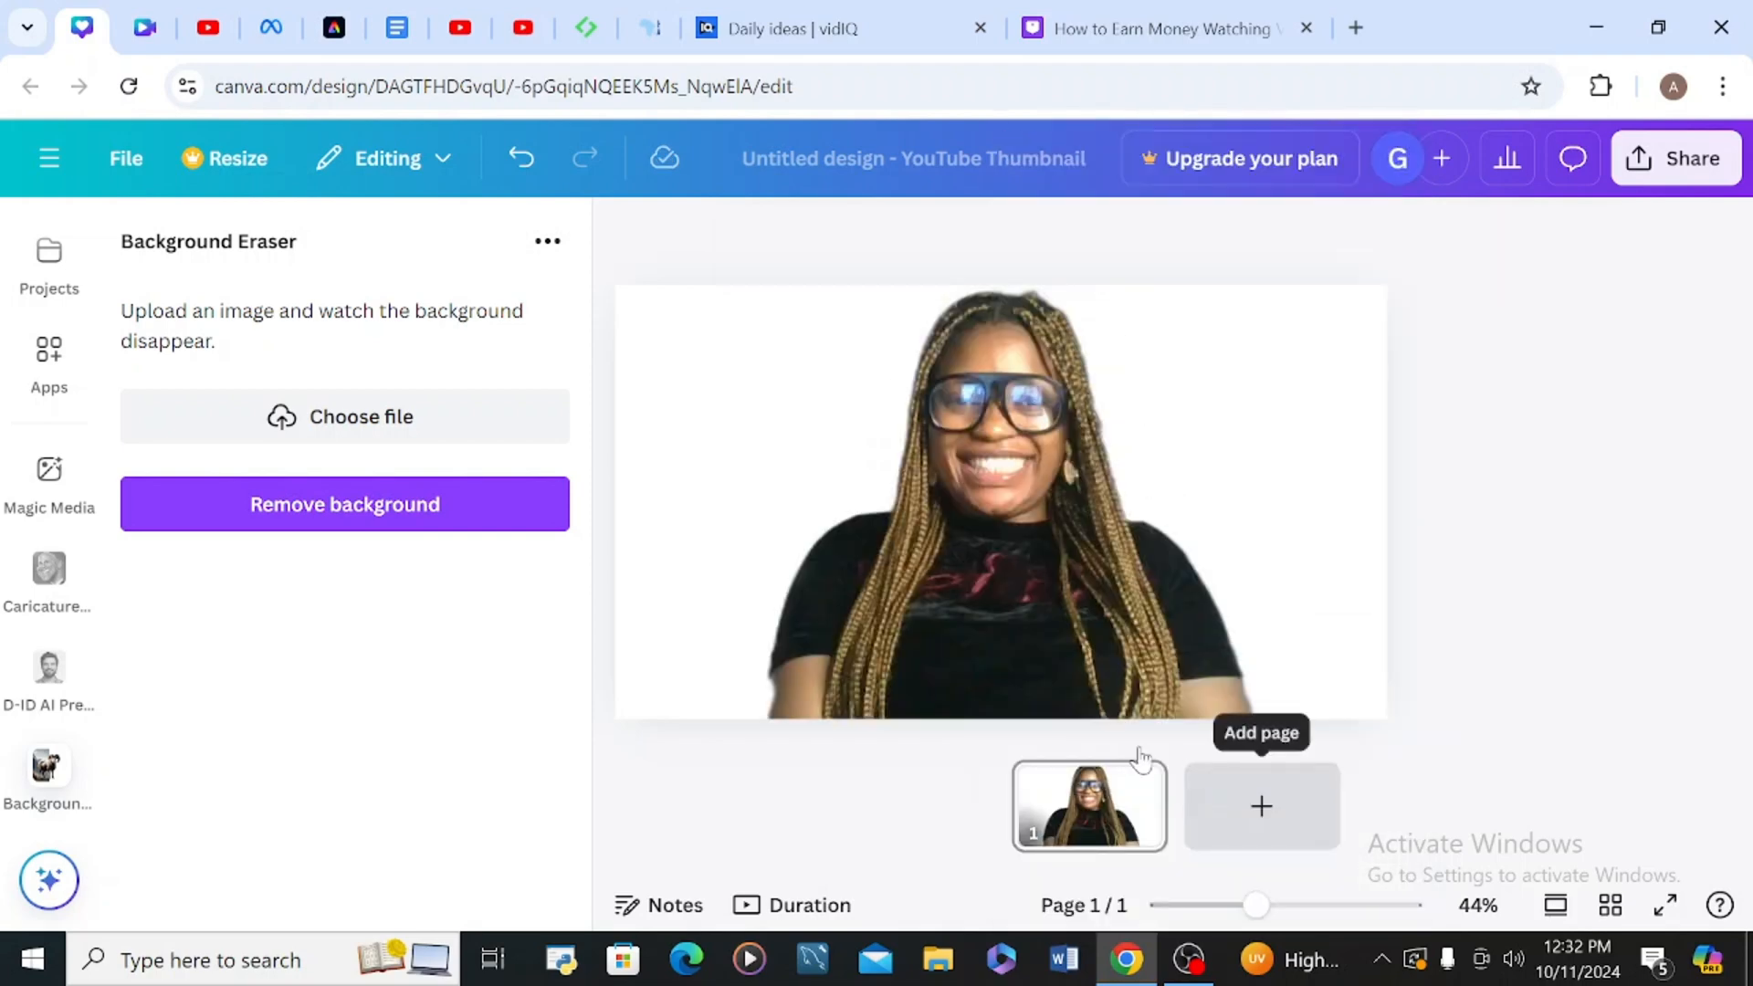
# - Open the background photo's image editing options, compare the Fresco filter with None, and apply Belvedere
pyautogui.click(981, 553)
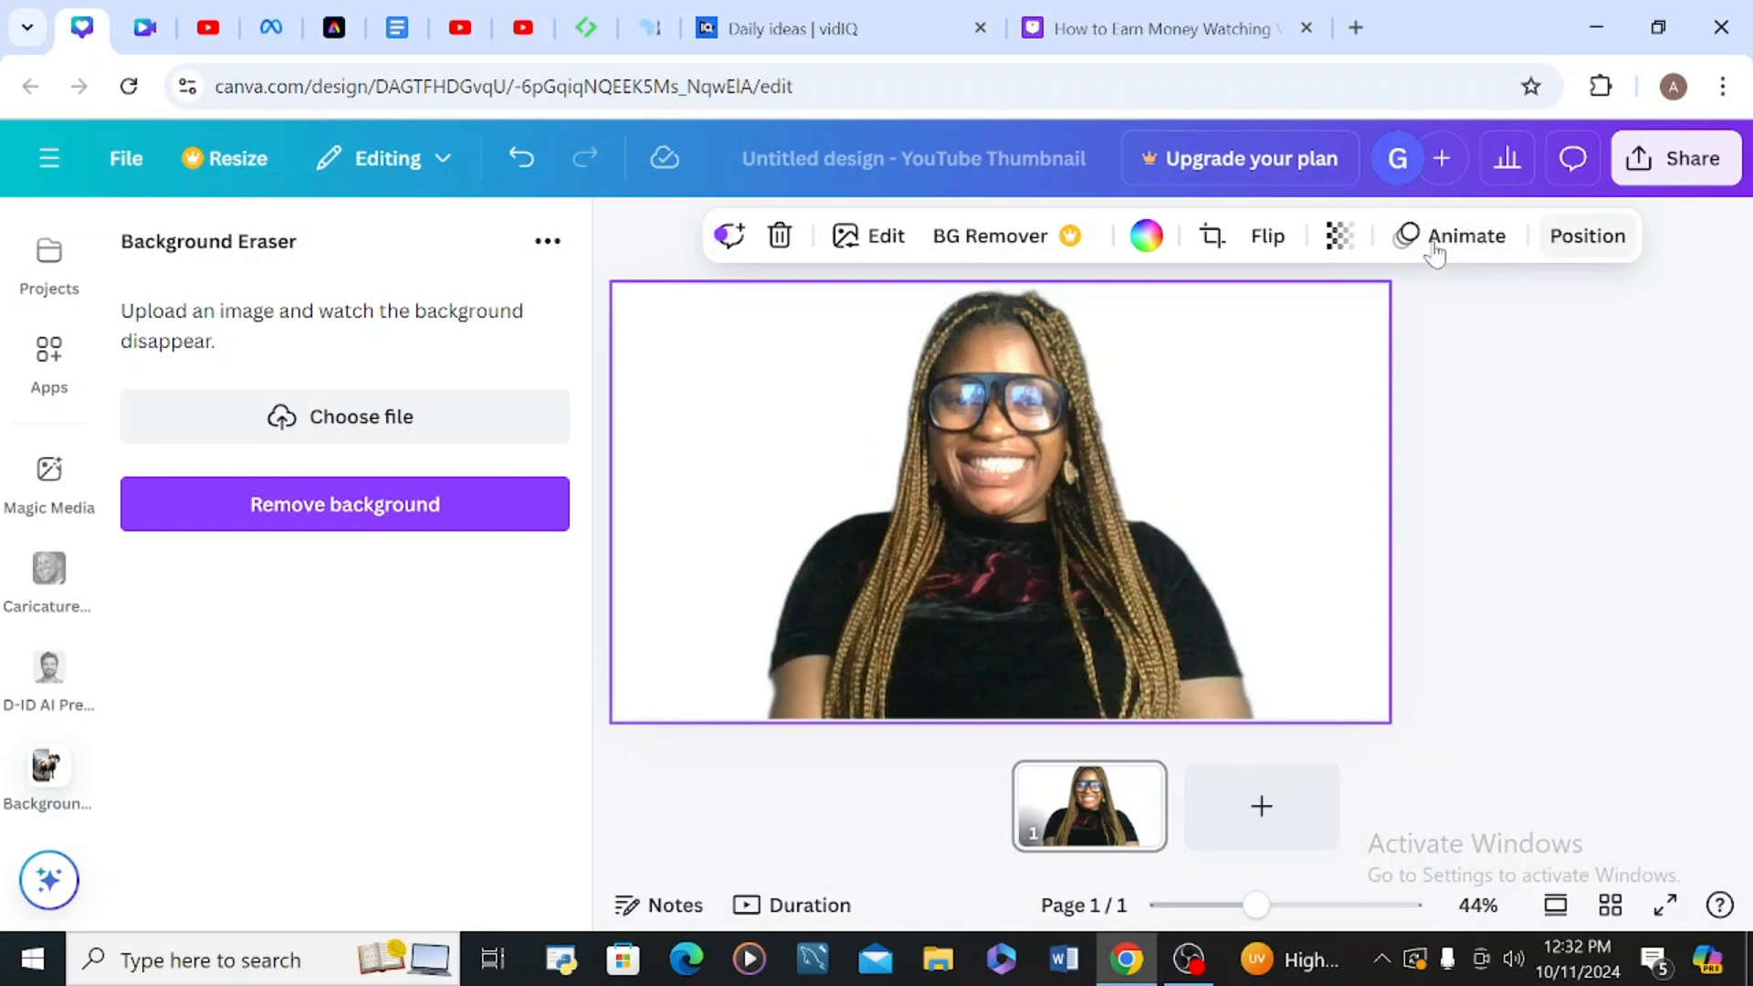
pyautogui.click(890, 237)
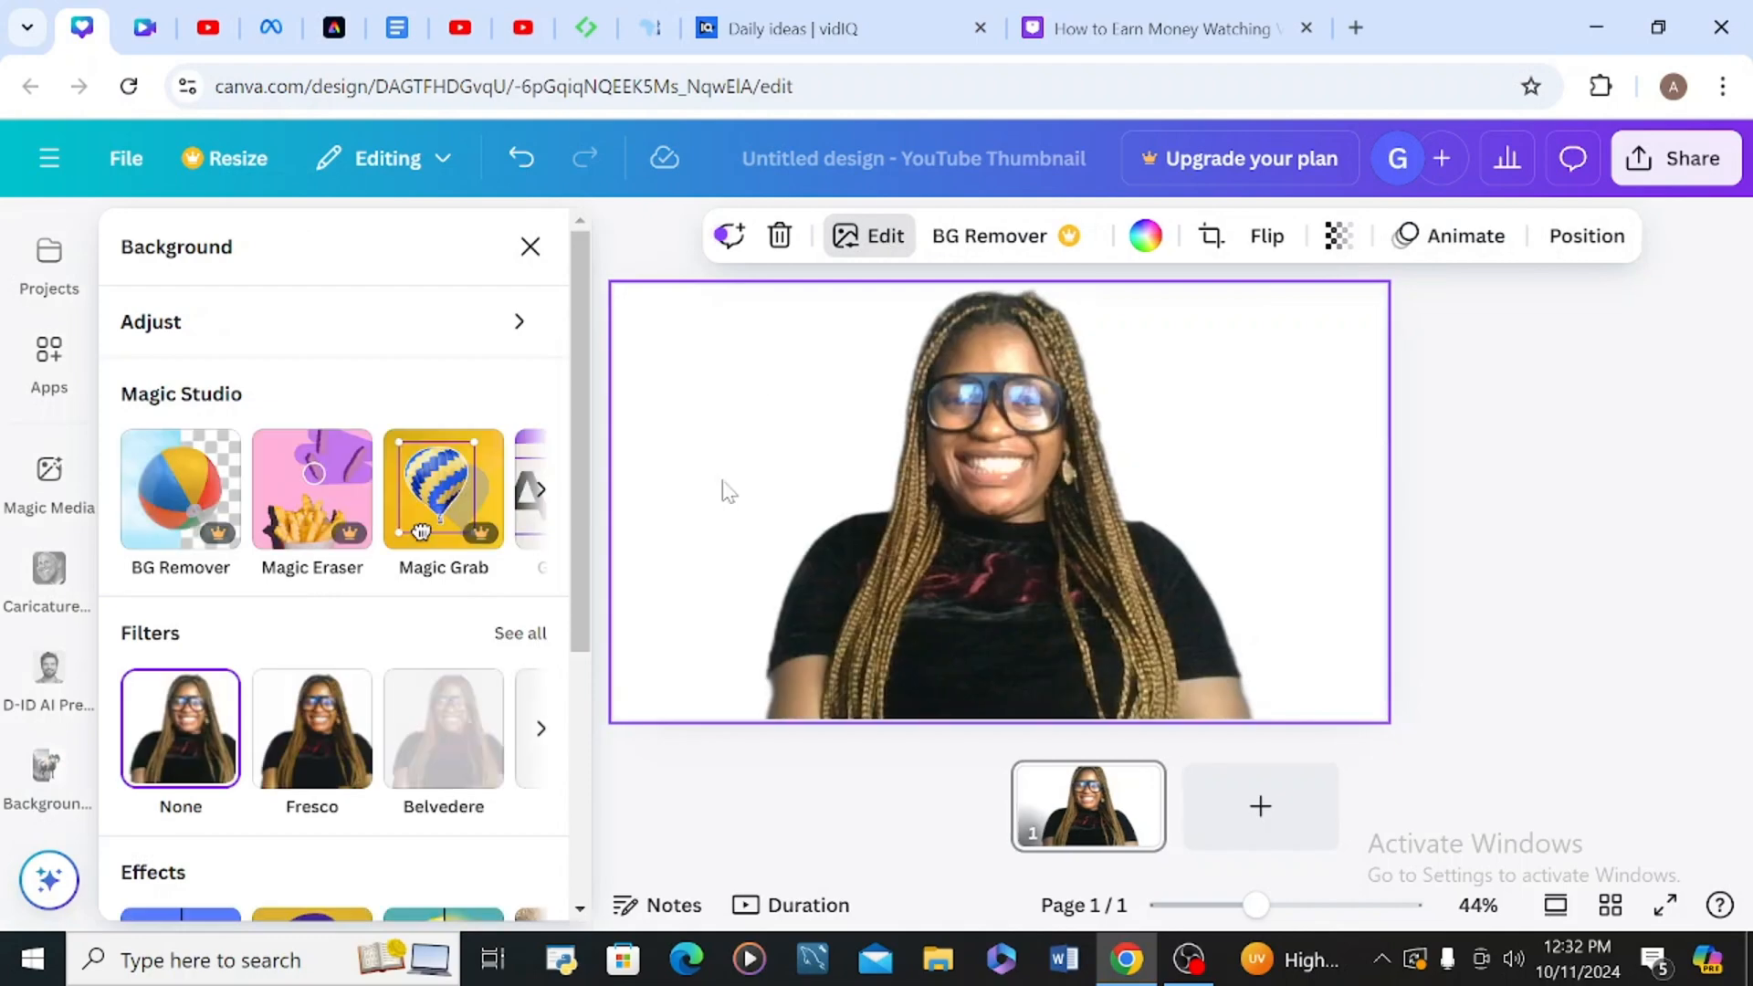
pyautogui.click(302, 721)
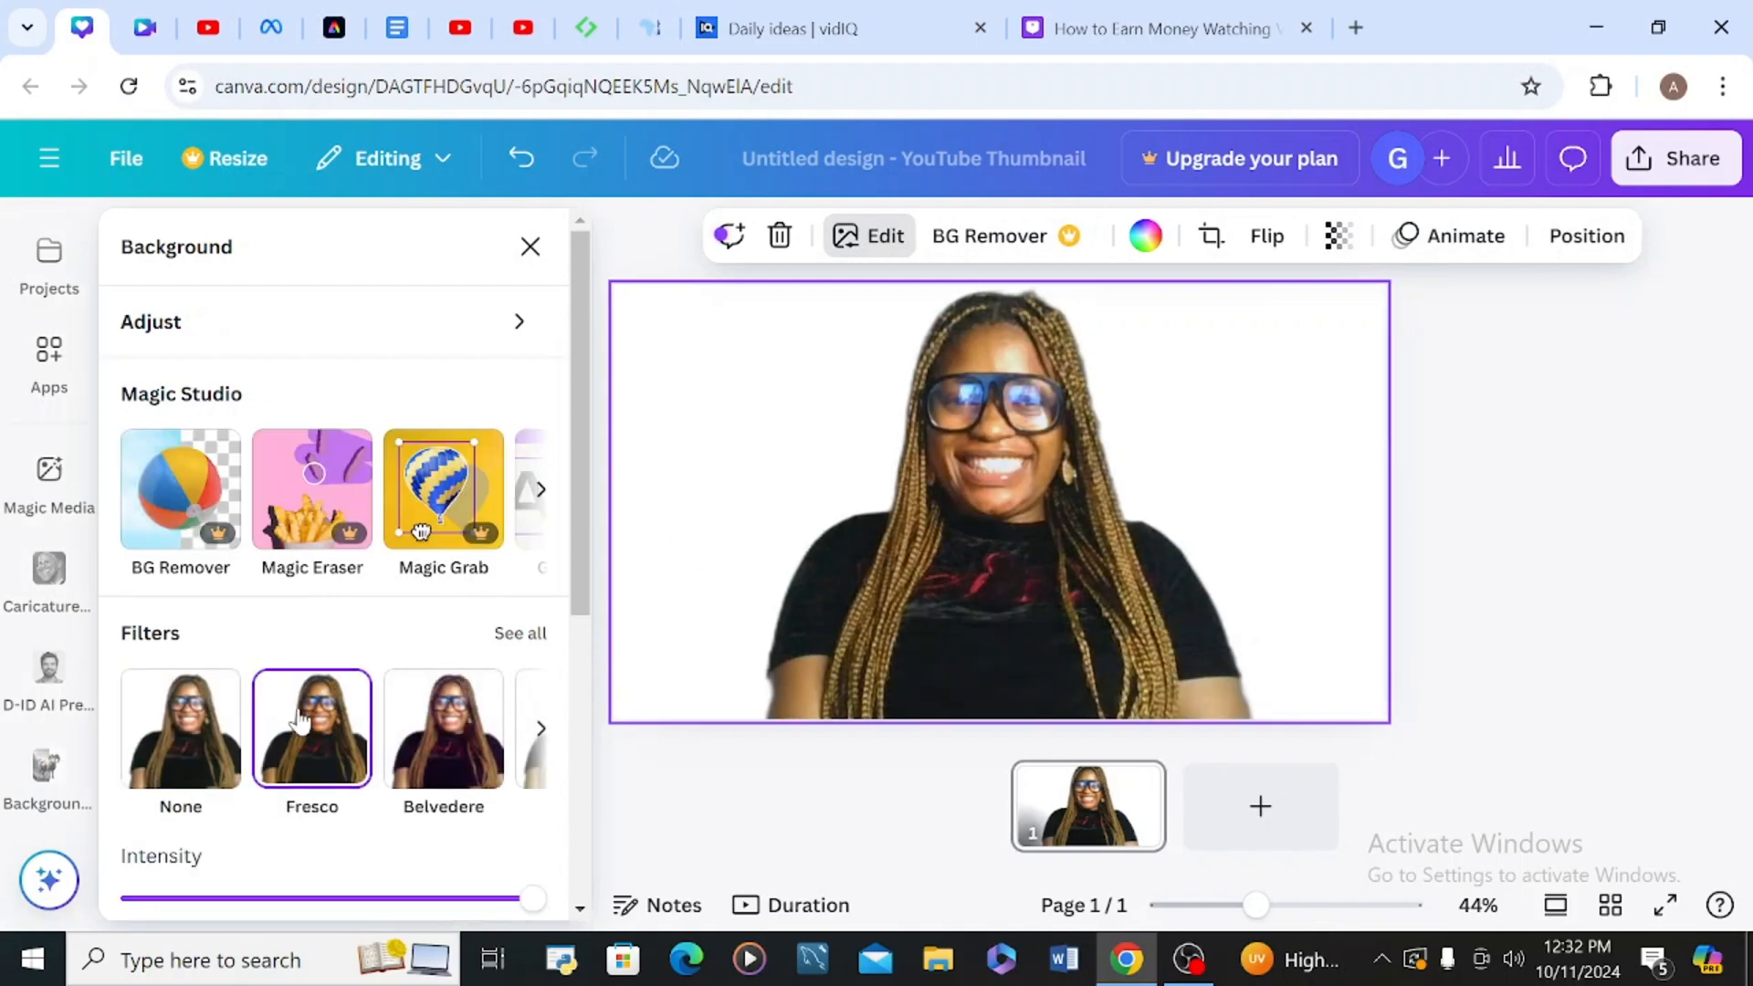
pyautogui.click(183, 717)
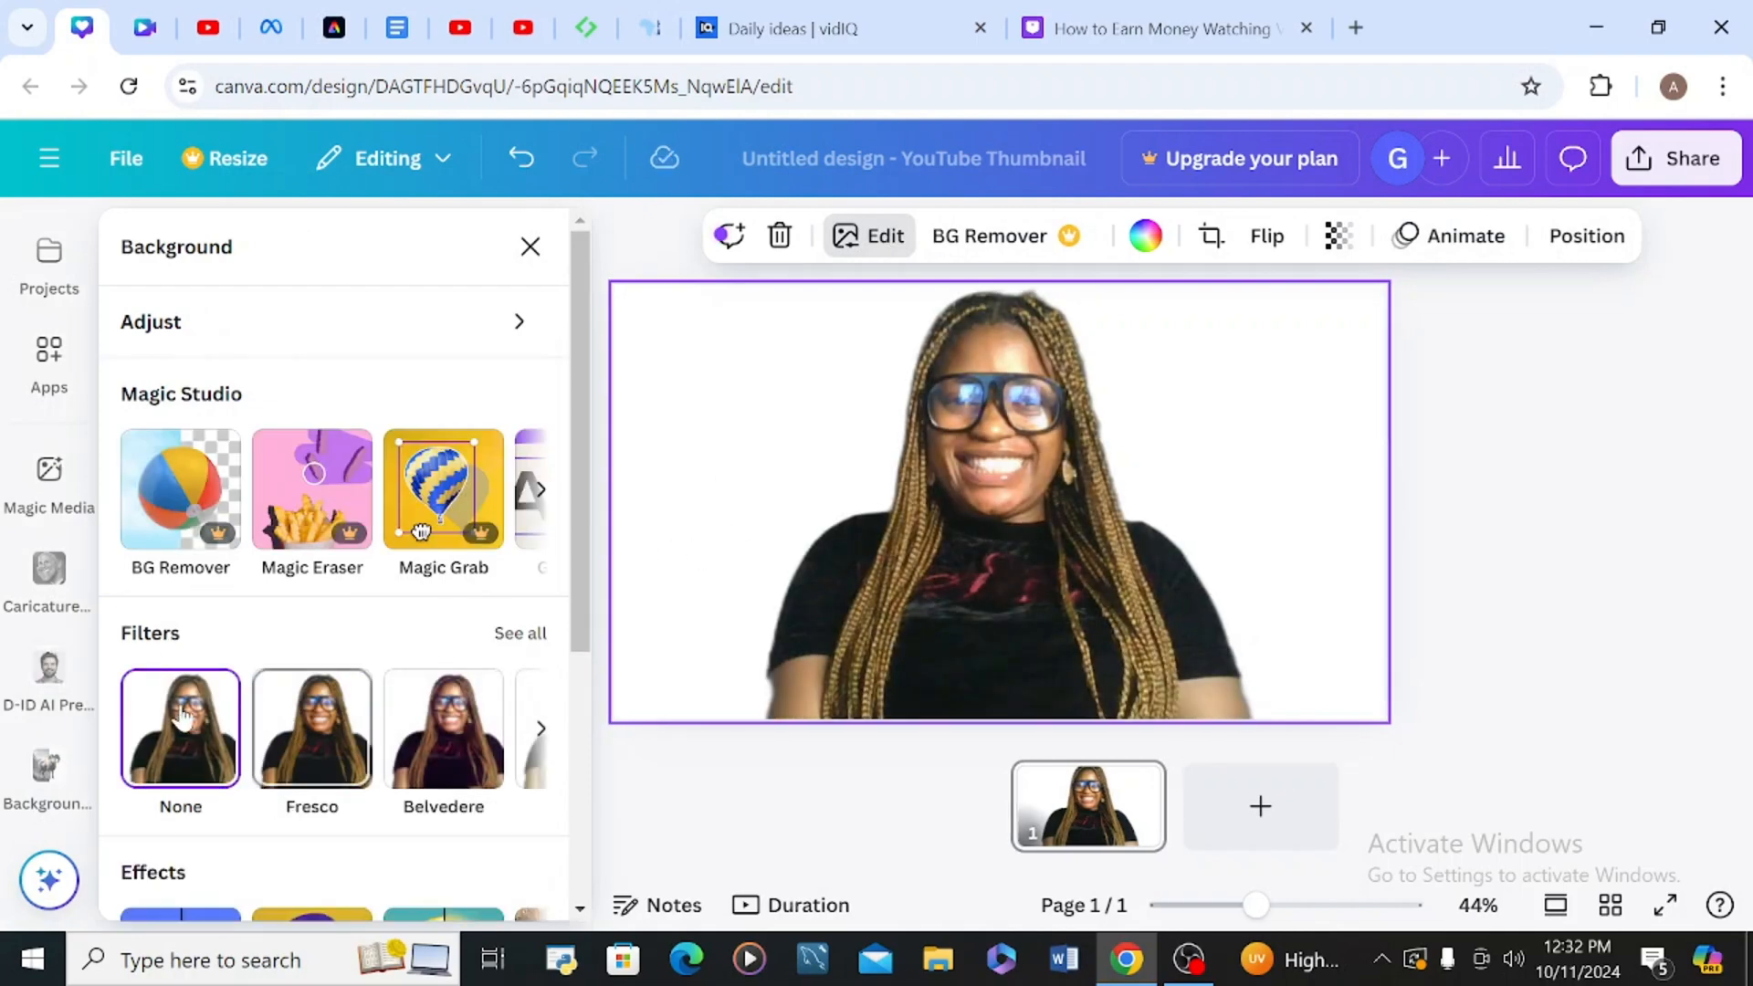
pyautogui.click(308, 726)
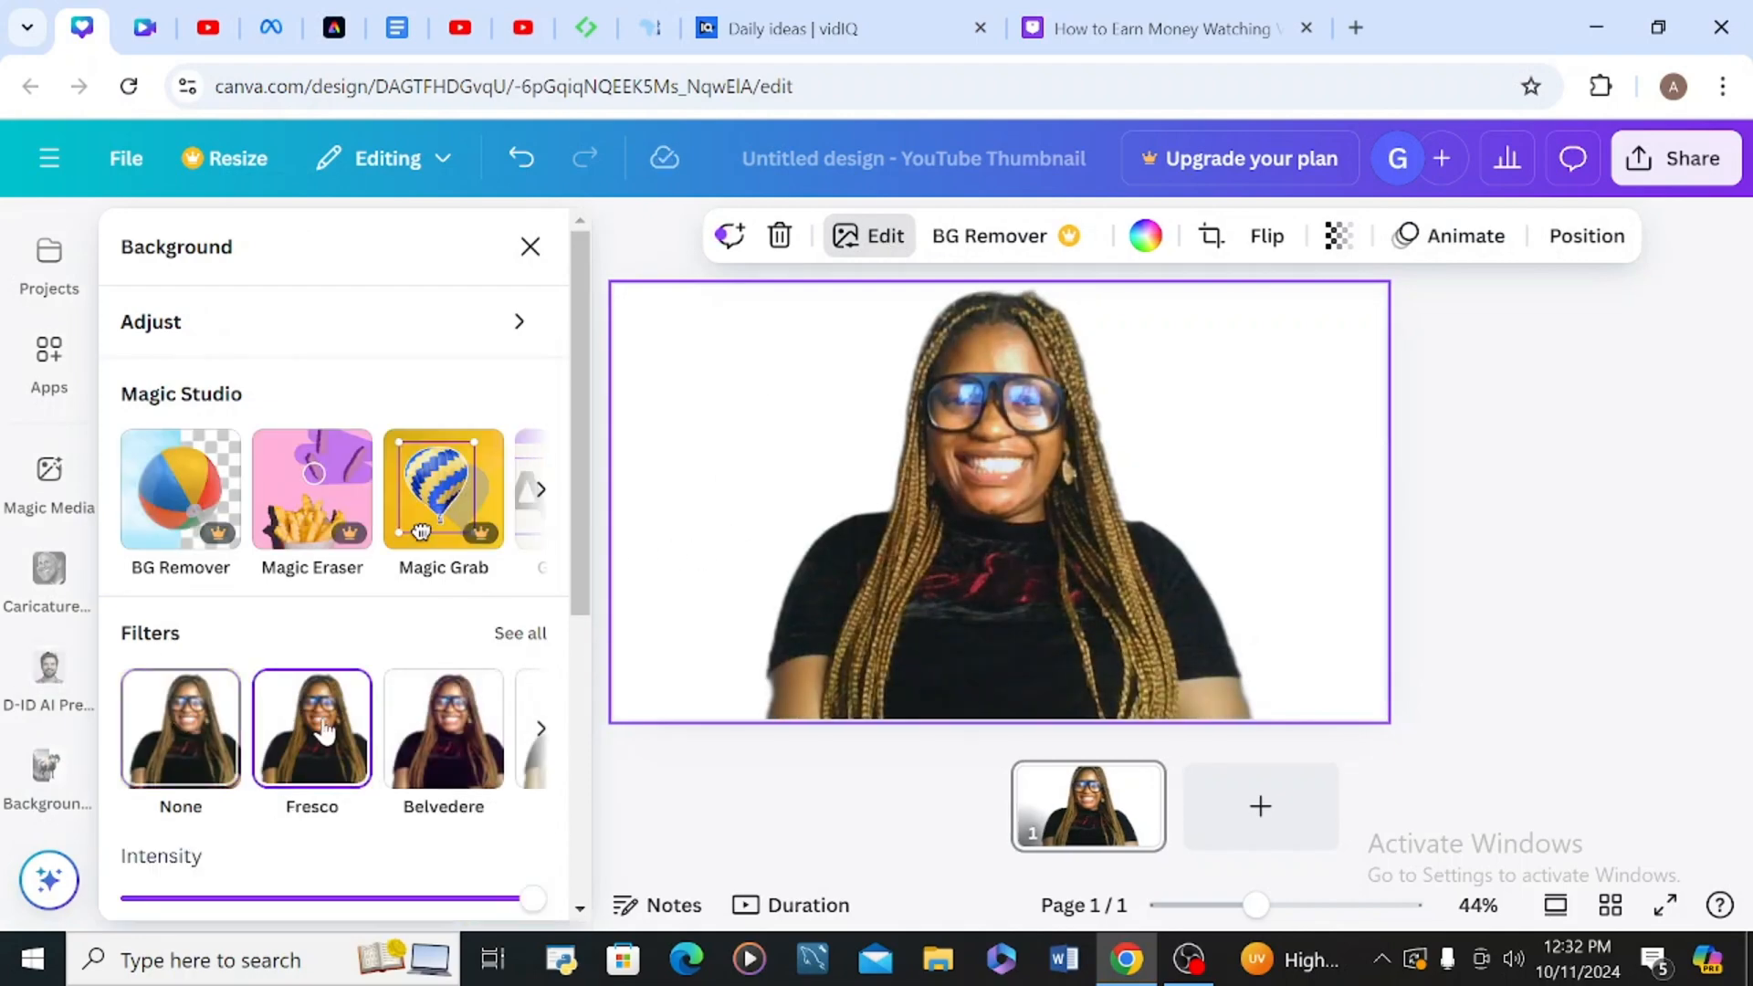
pyautogui.click(423, 744)
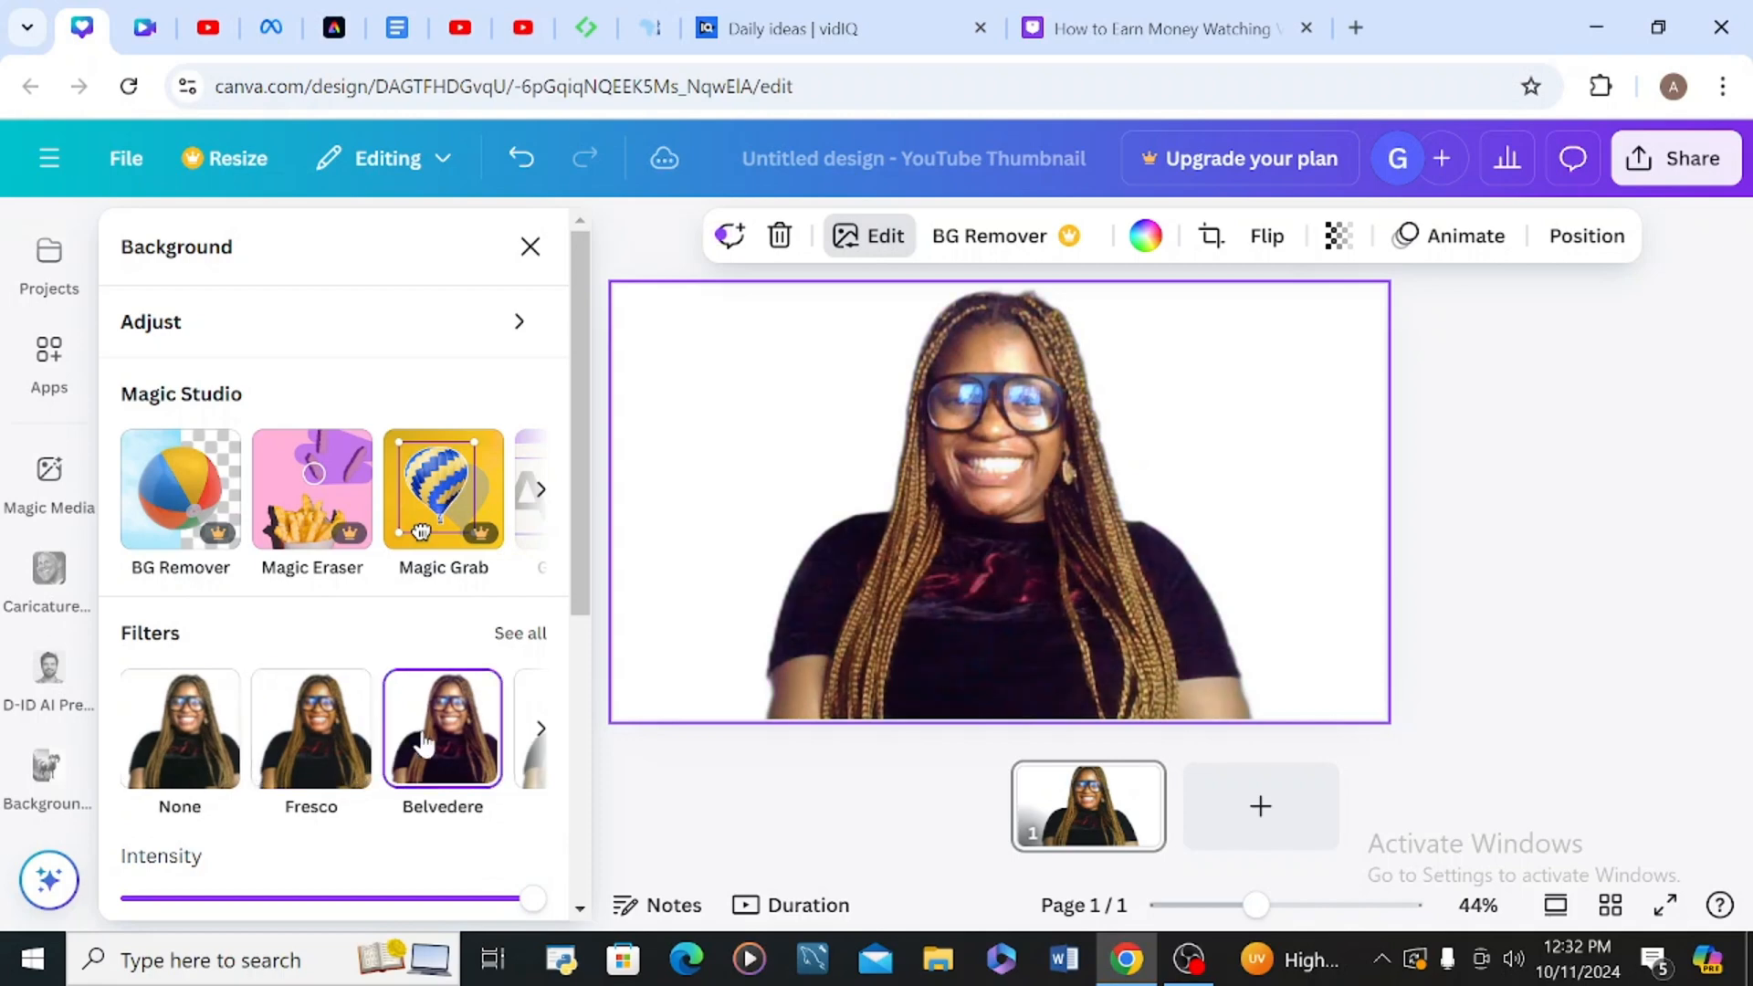
# - Try the Bali, Latte and Bronz filters on the background photo
pyautogui.click(541, 732)
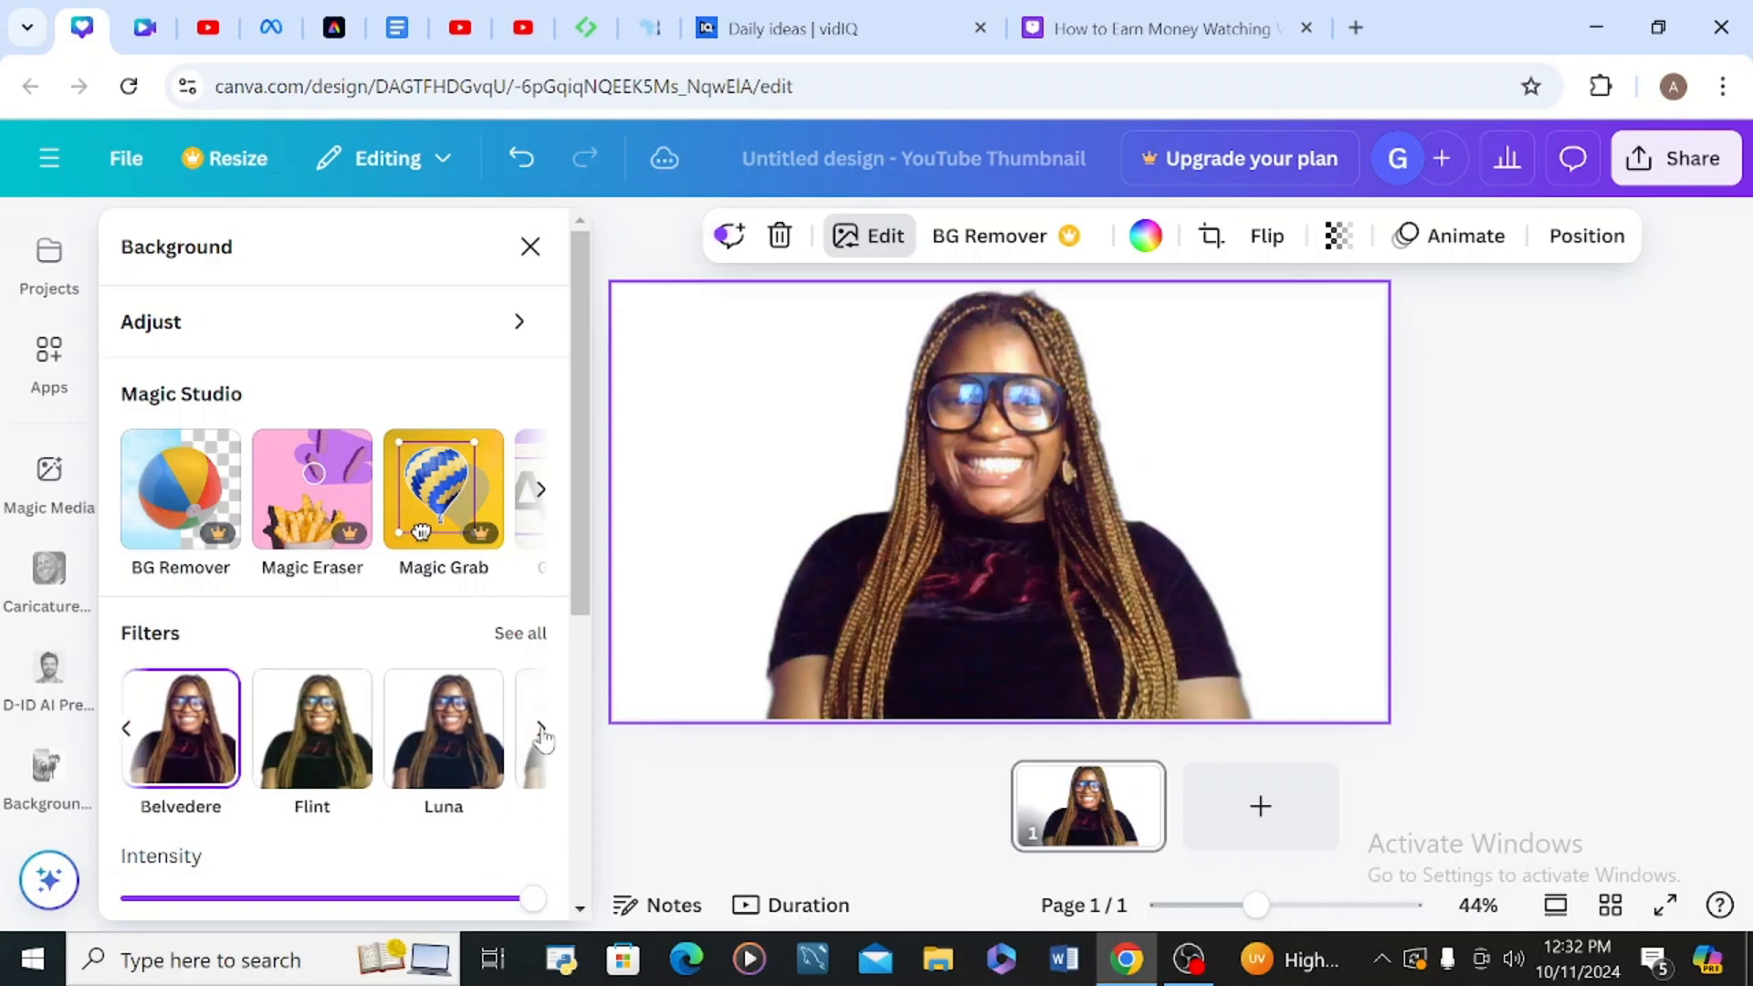
pyautogui.click(540, 733)
pyautogui.click(444, 733)
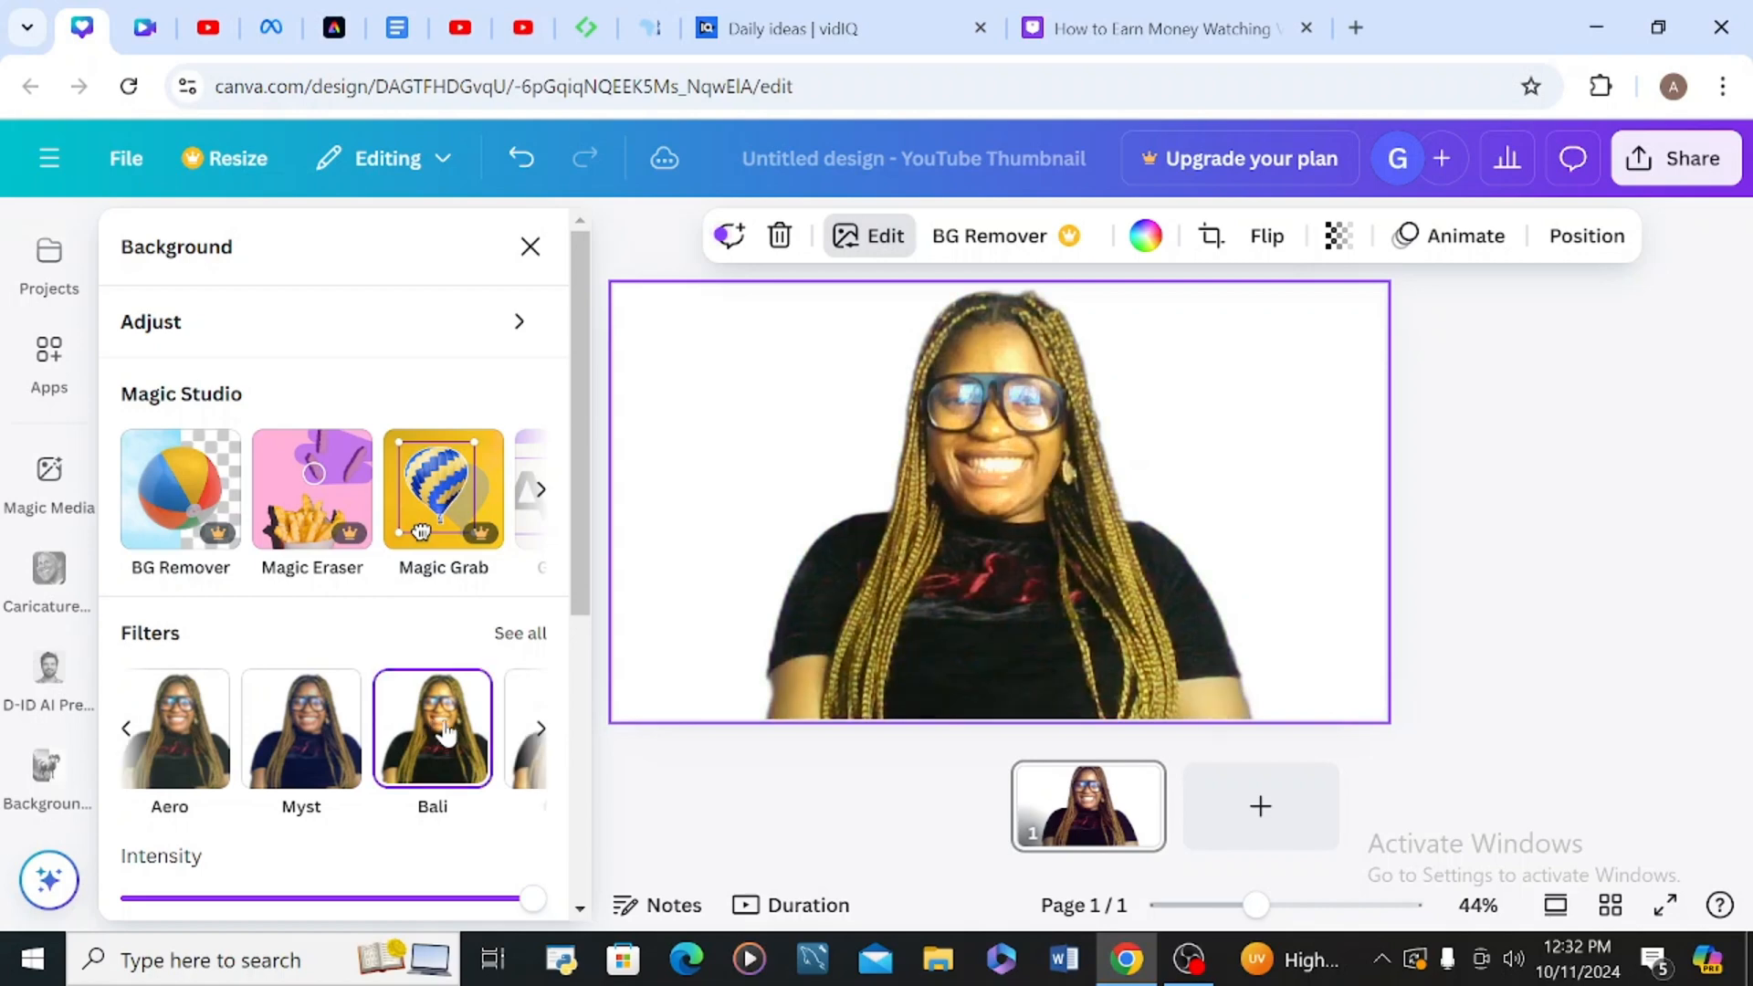
pyautogui.click(541, 728)
pyautogui.click(302, 735)
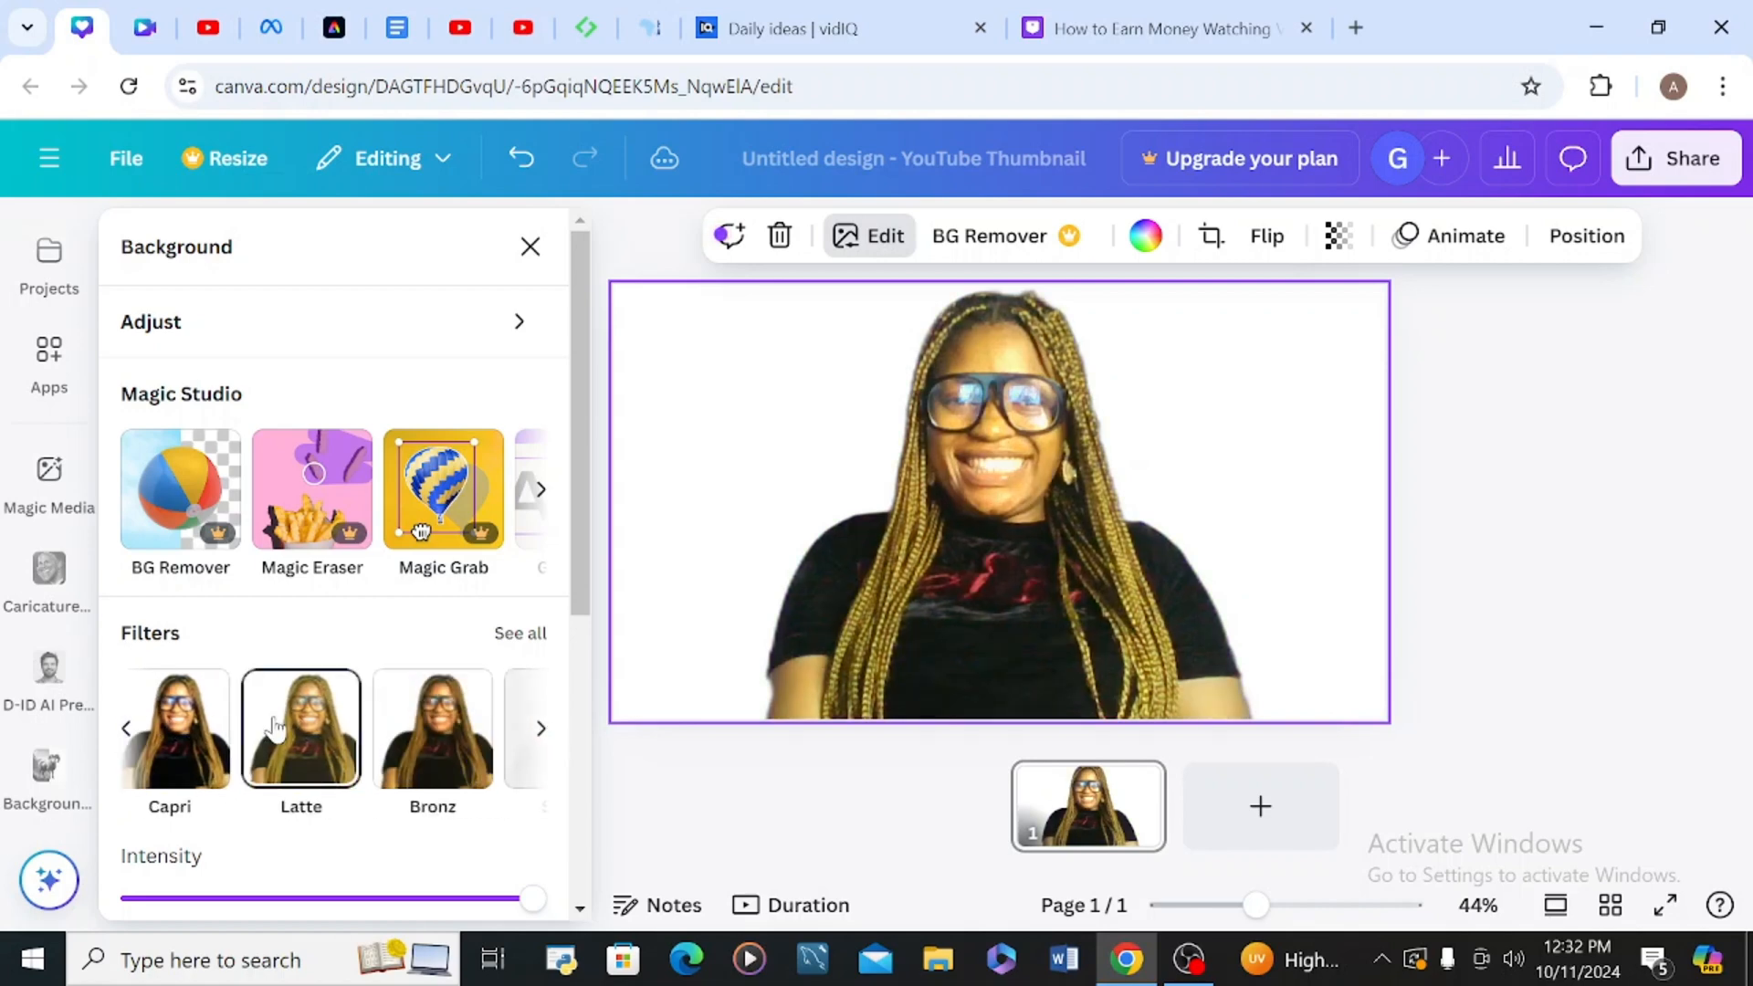
pyautogui.click(402, 770)
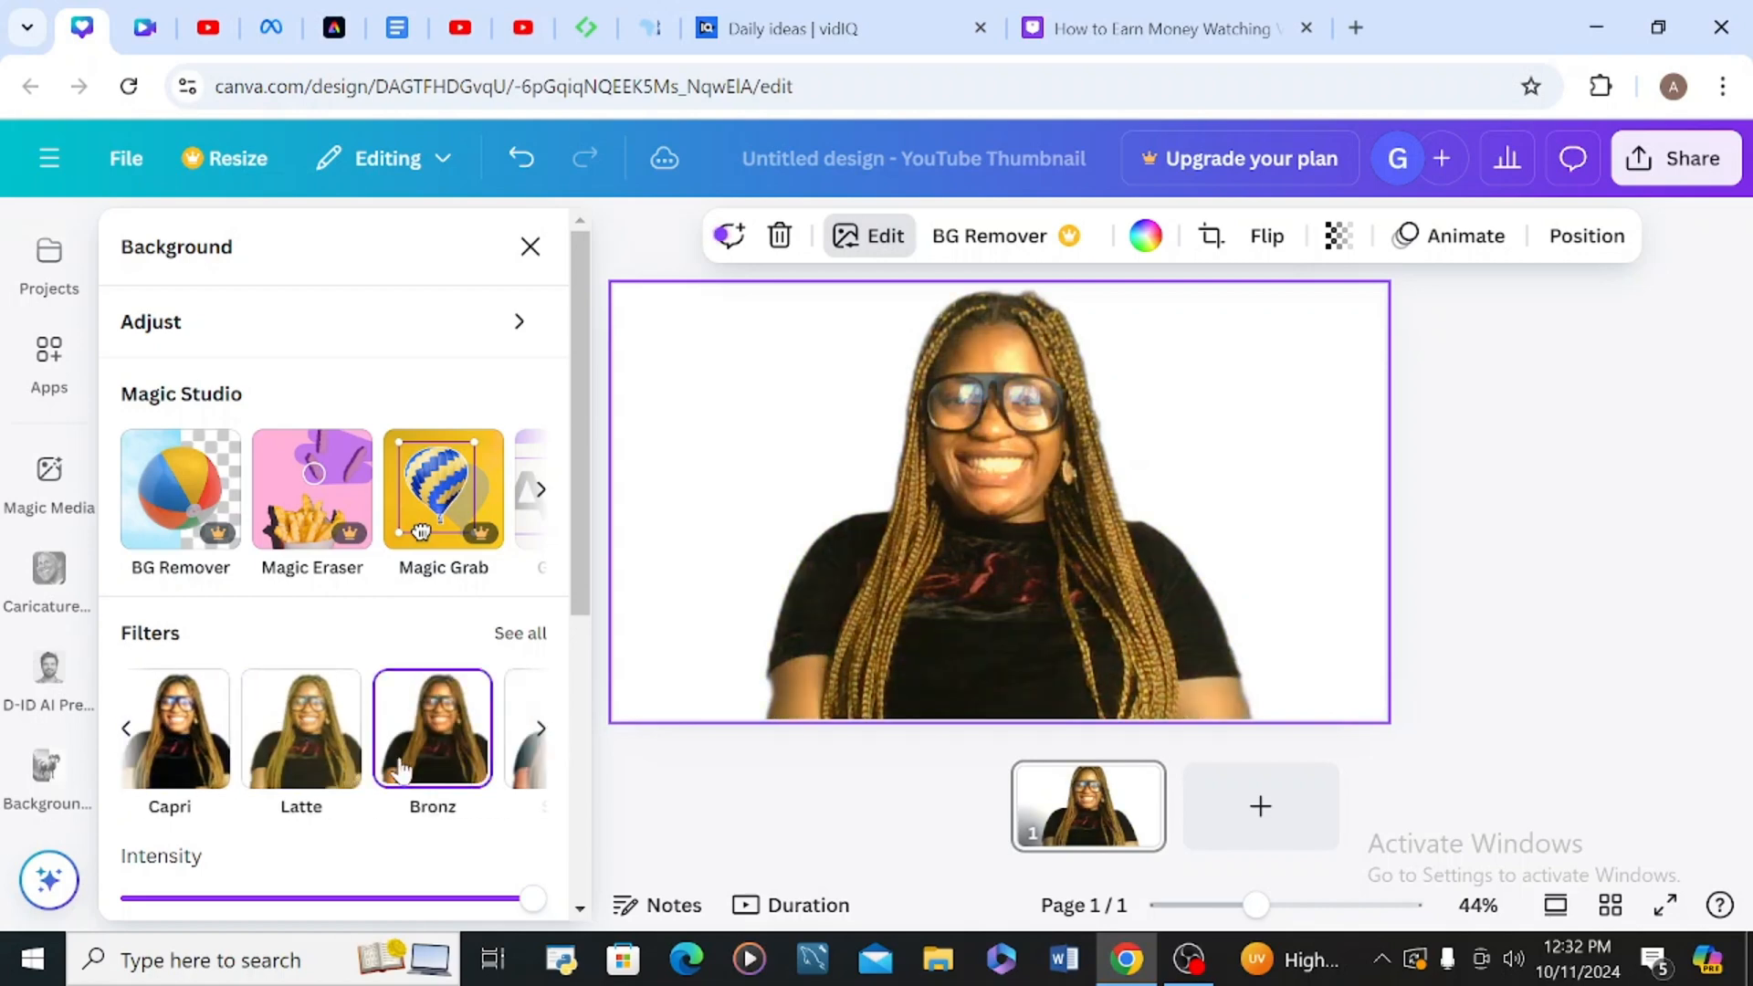
# - Try the Polar and Chroma filters on the background photo
pyautogui.click(541, 736)
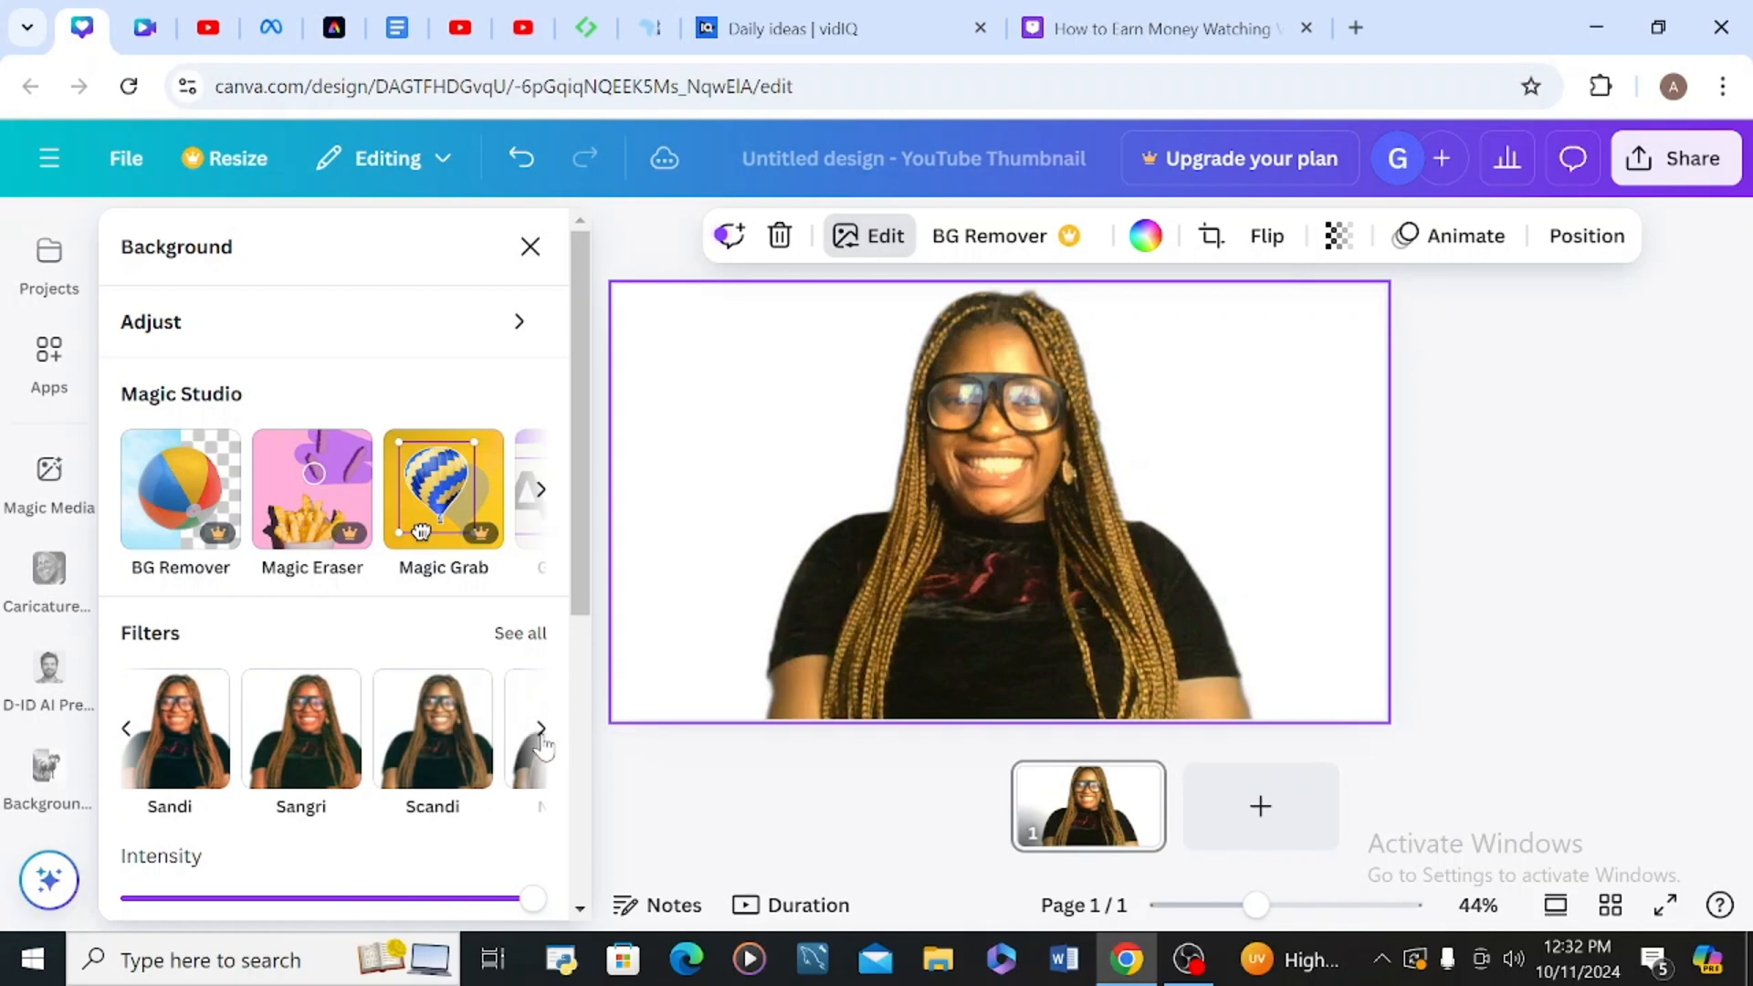
pyautogui.click(541, 736)
pyautogui.click(541, 736)
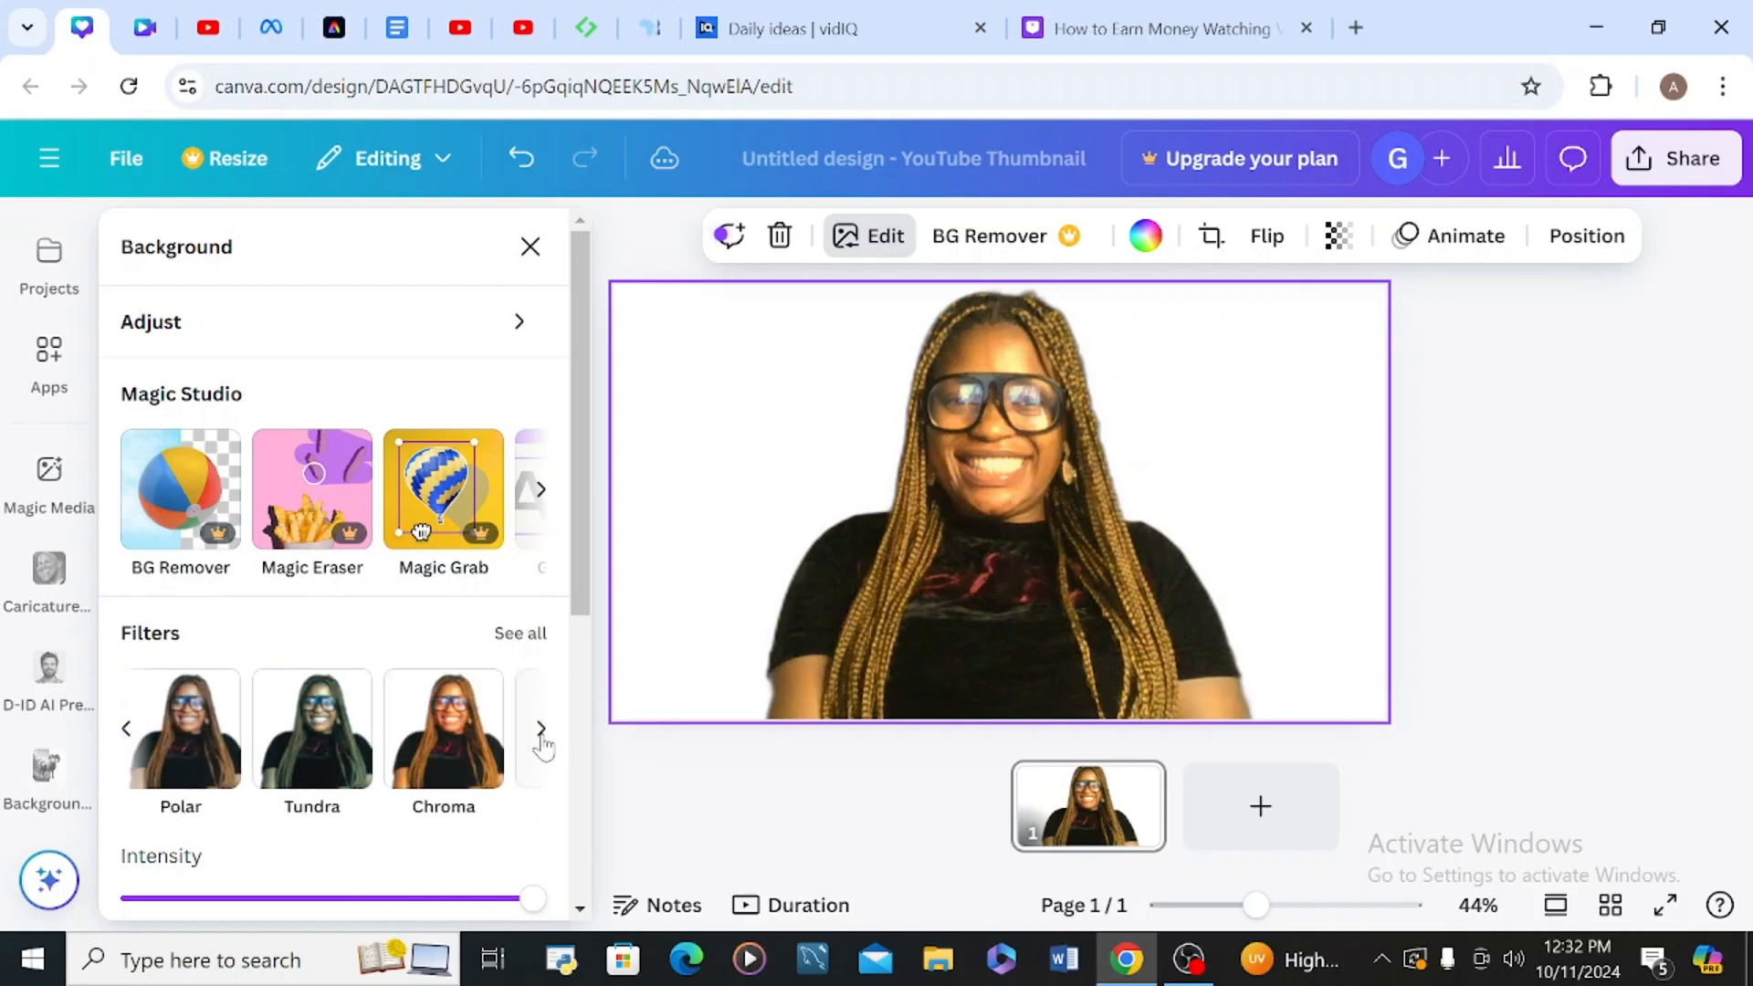
pyautogui.click(216, 742)
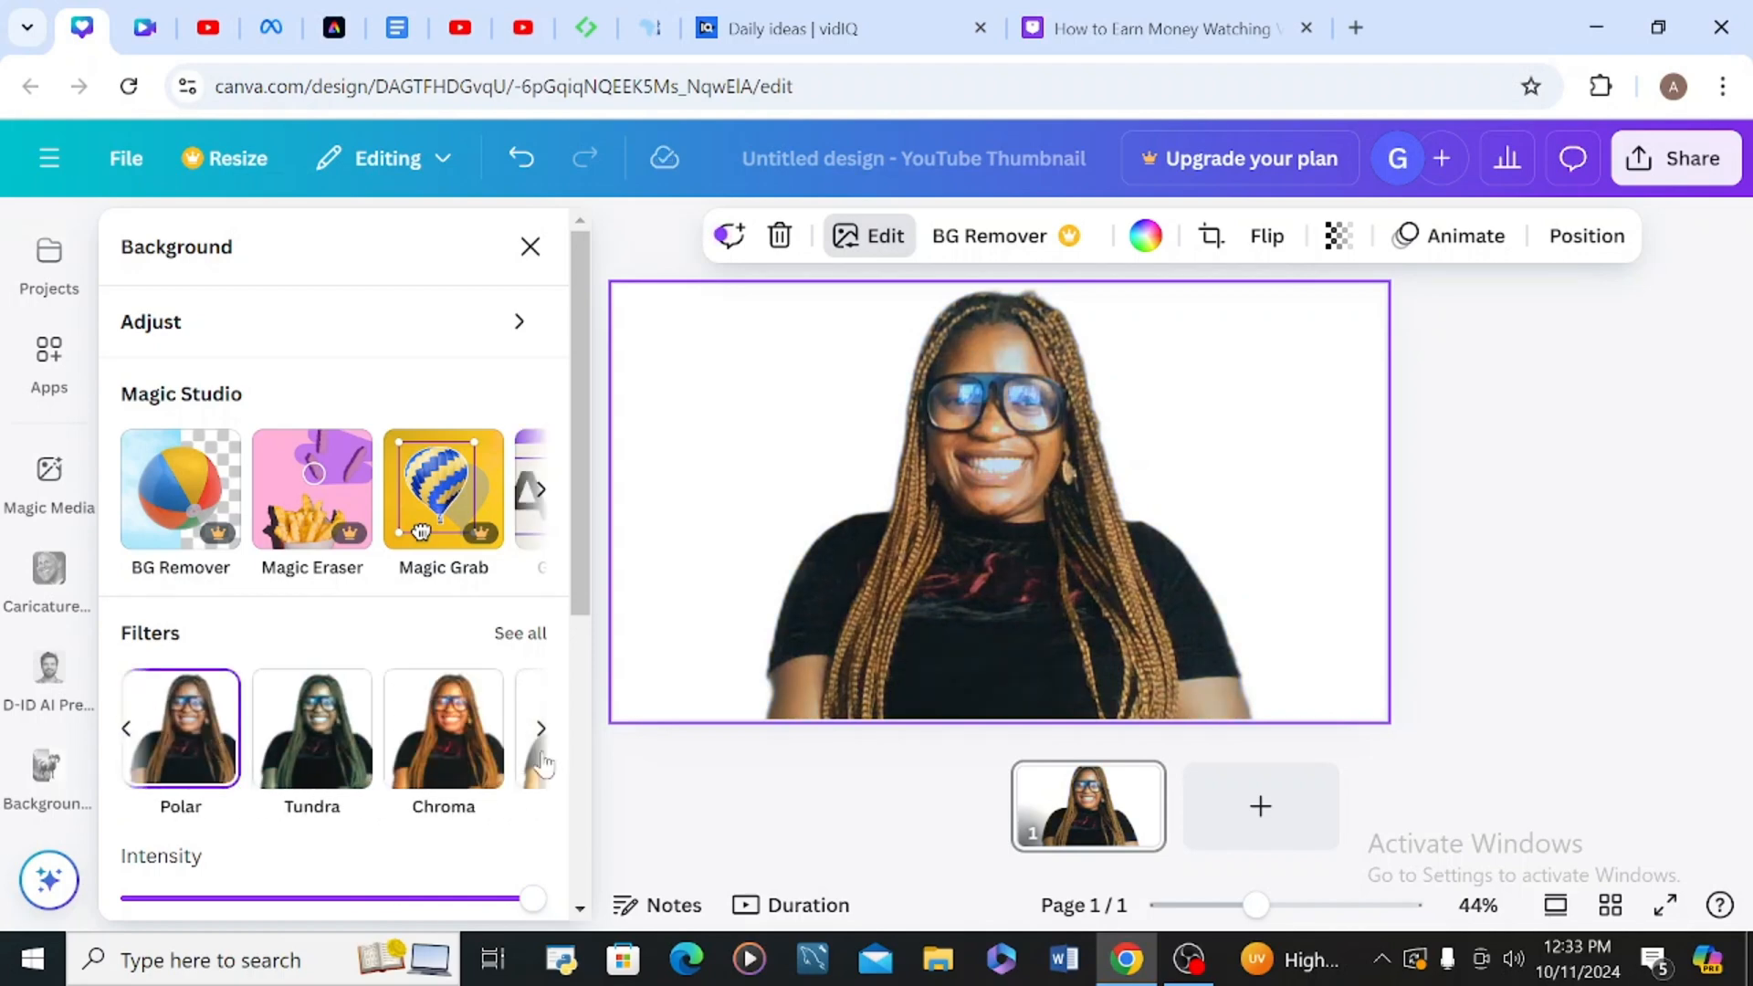
pyautogui.click(466, 728)
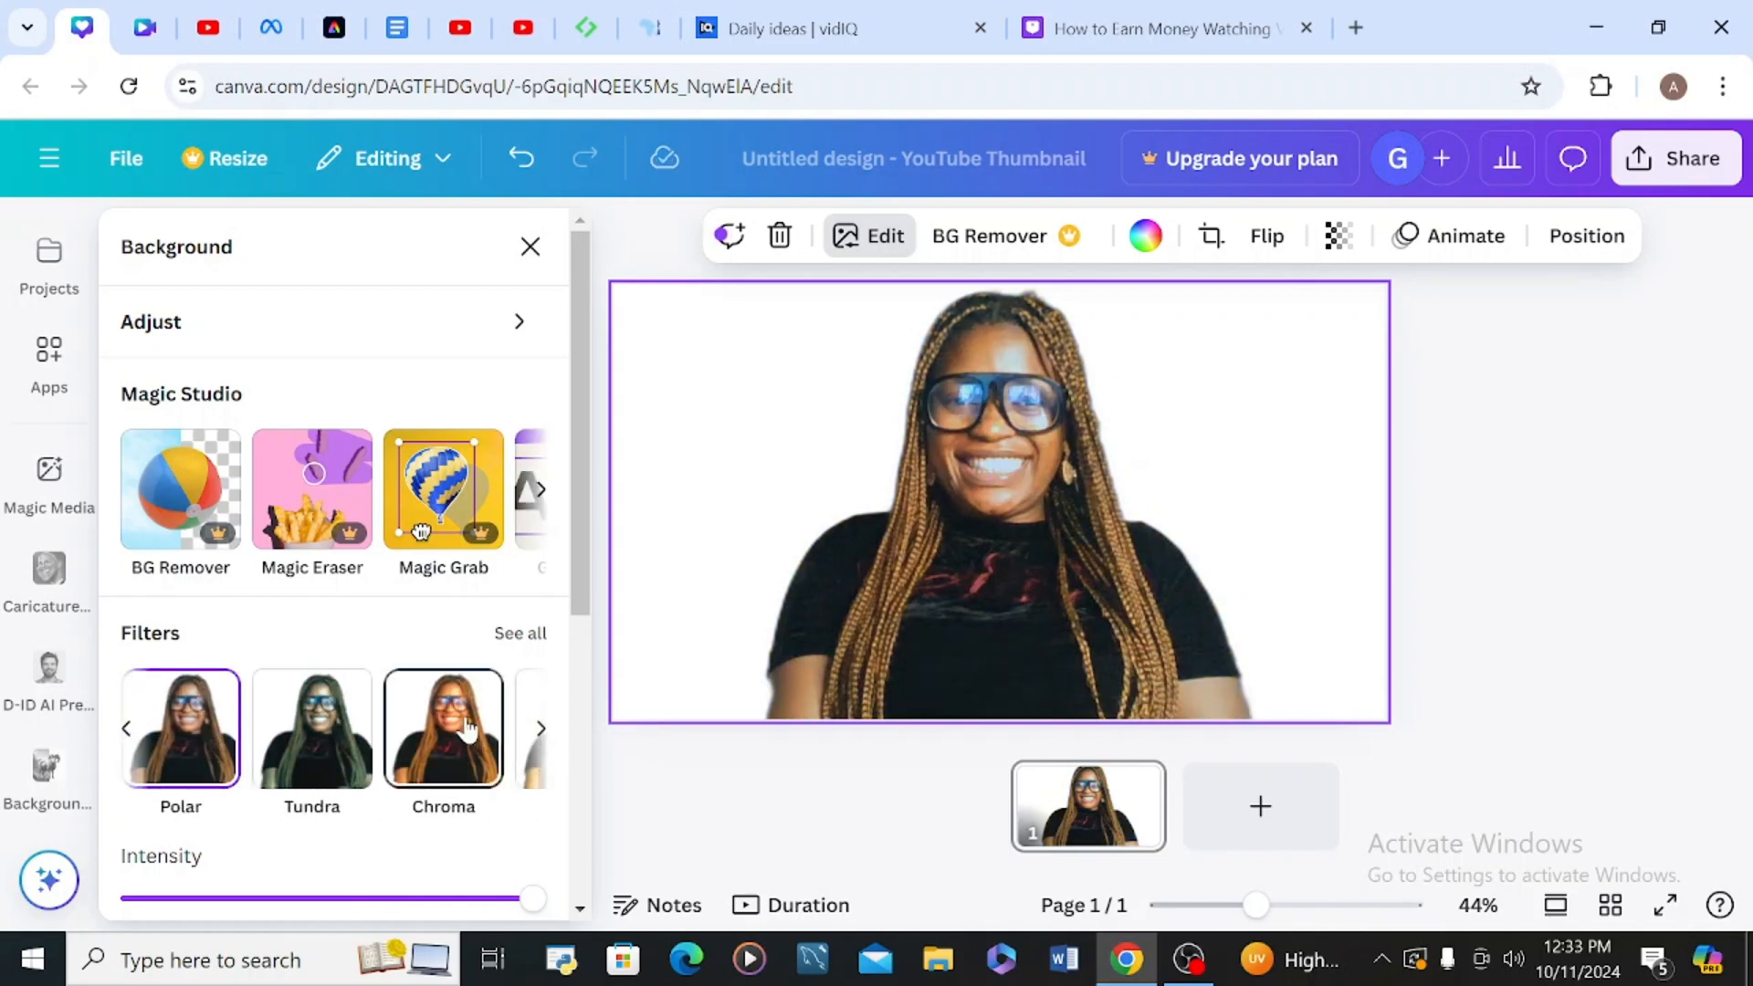
# - Try the Rustiq, Eldar and Zeal filters on the background photo
pyautogui.click(543, 733)
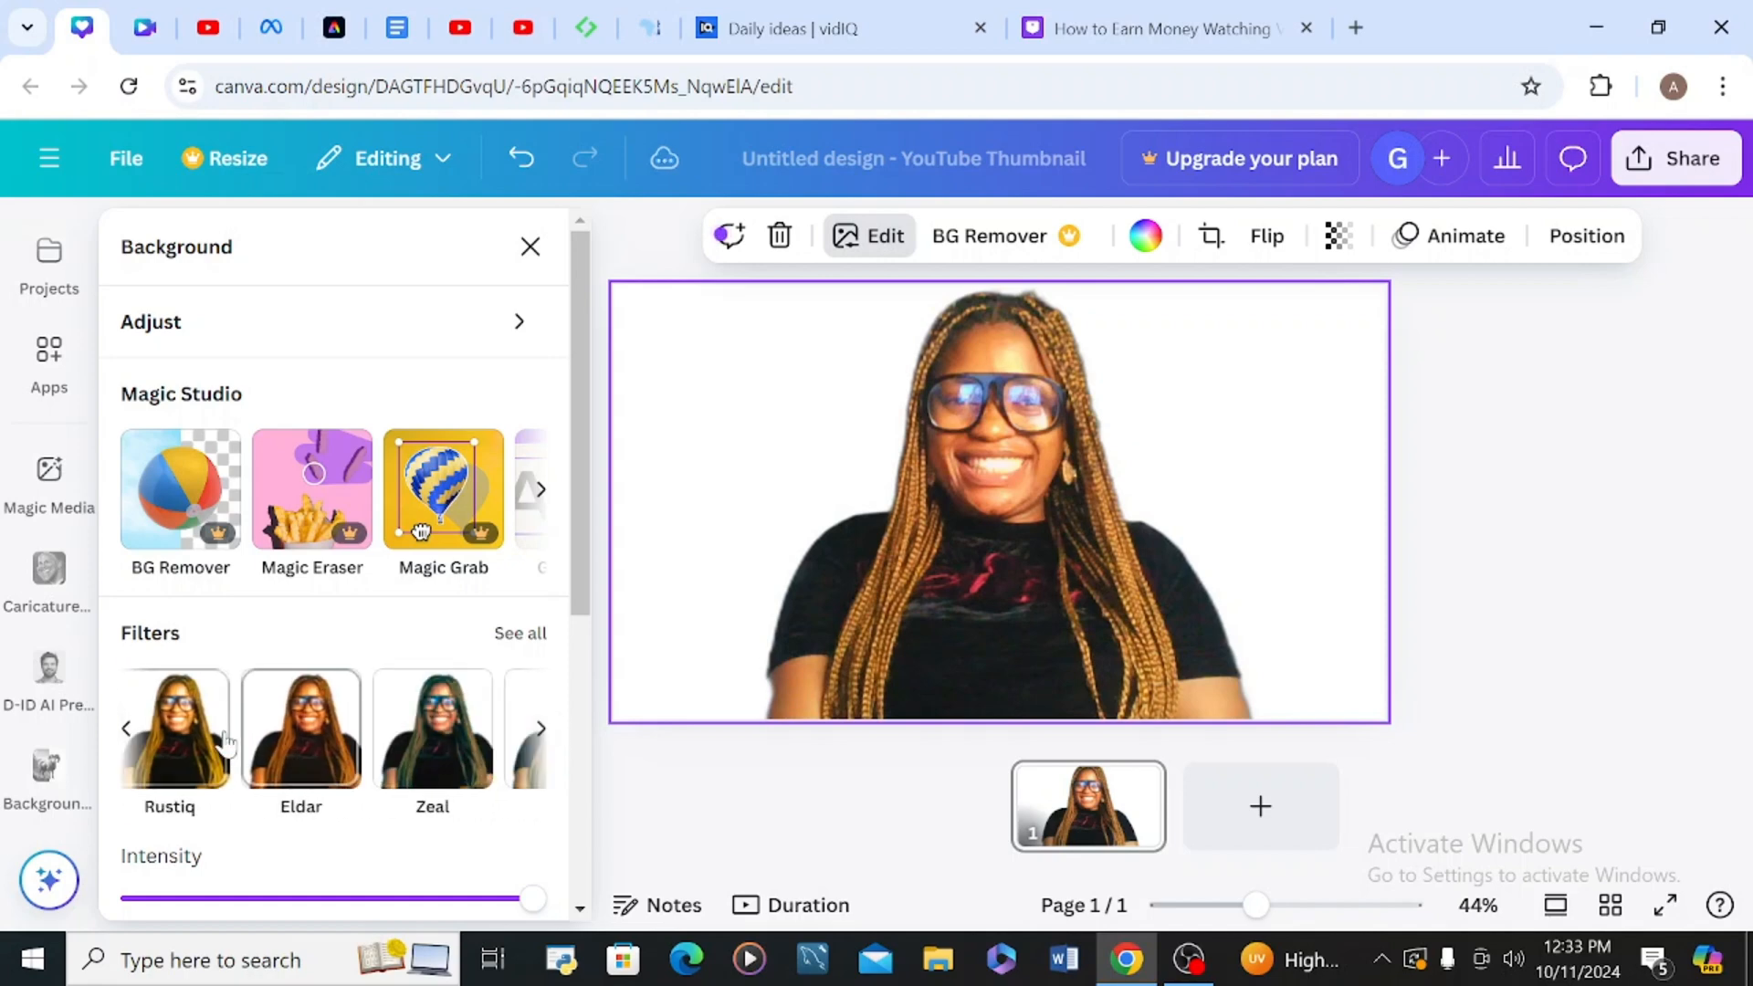
pyautogui.click(196, 736)
pyautogui.click(283, 757)
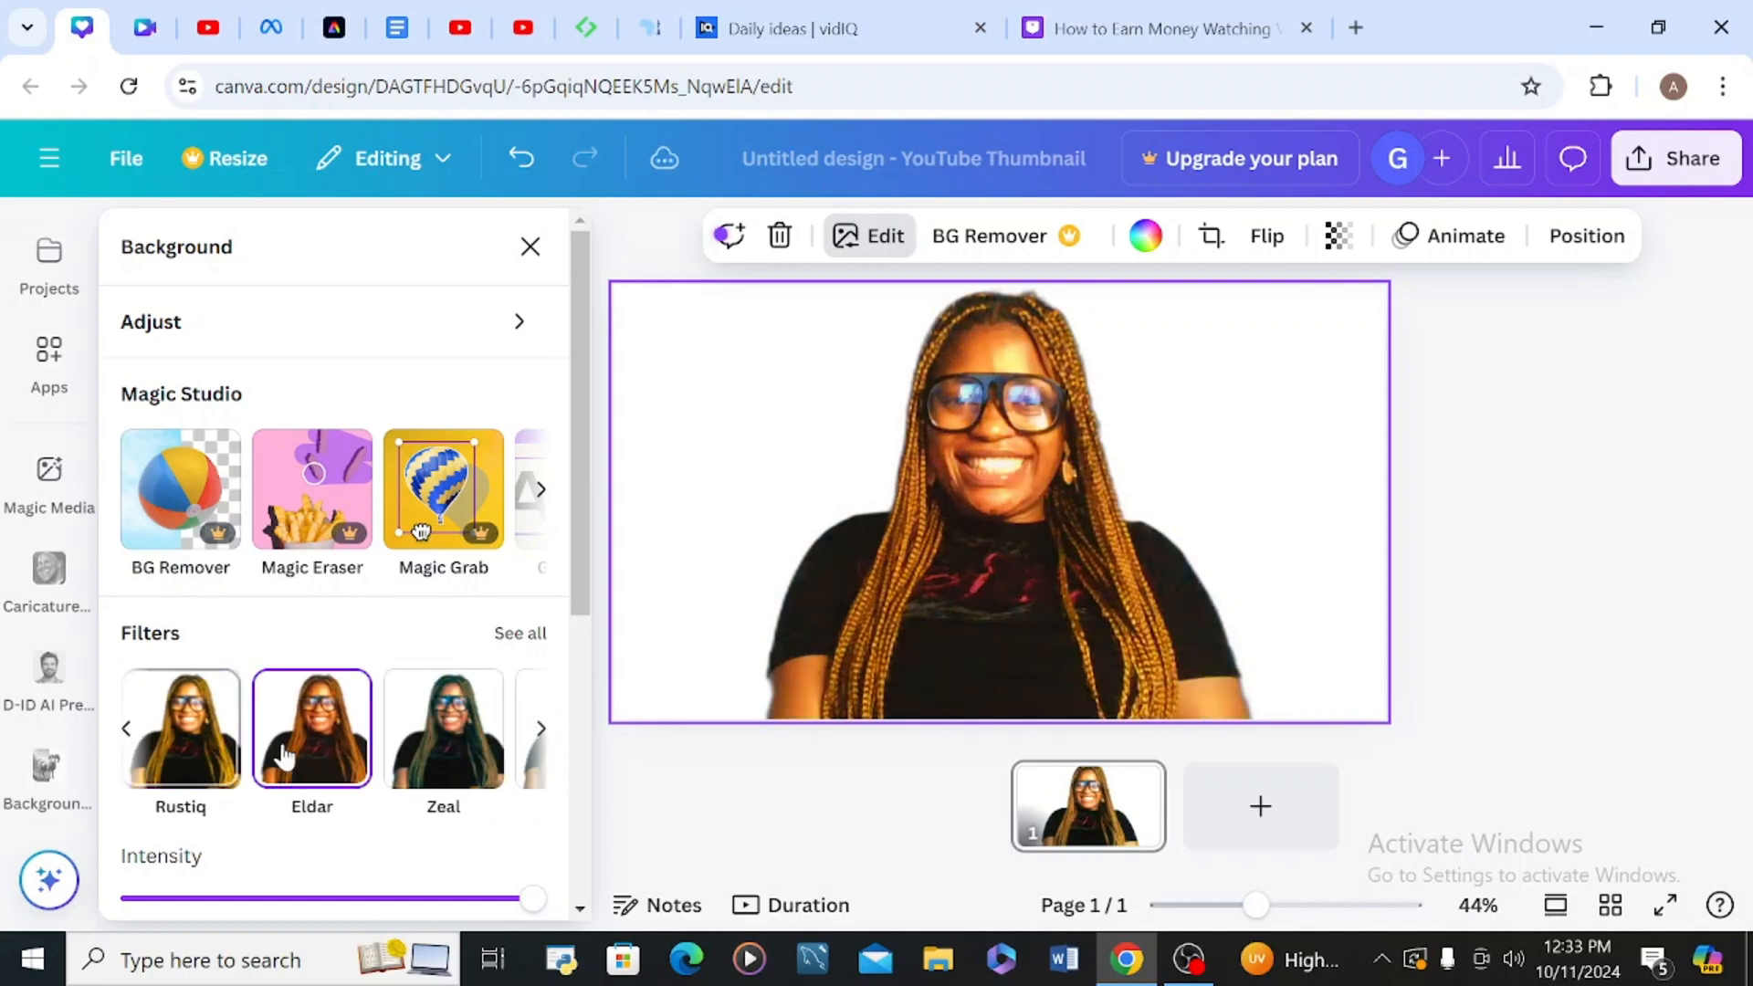
pyautogui.click(407, 772)
# - Compare the Stark and Aura filters on the background photo and switch back to Stark
pyautogui.click(541, 731)
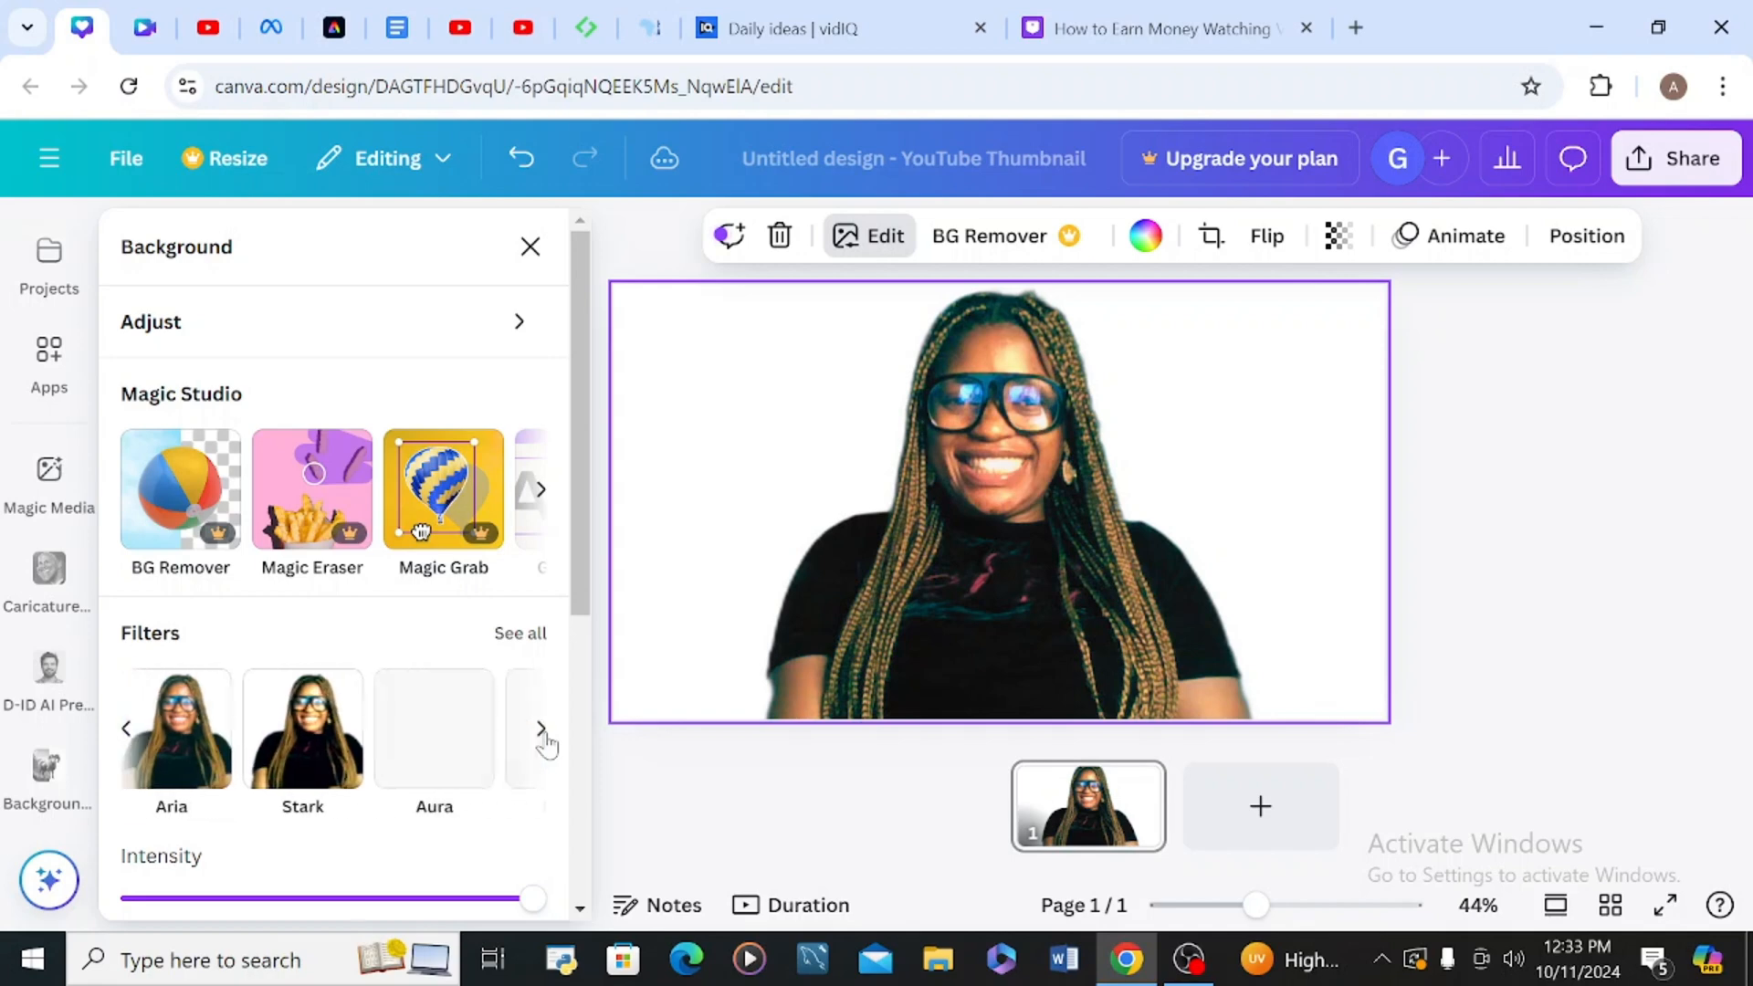
pyautogui.click(334, 756)
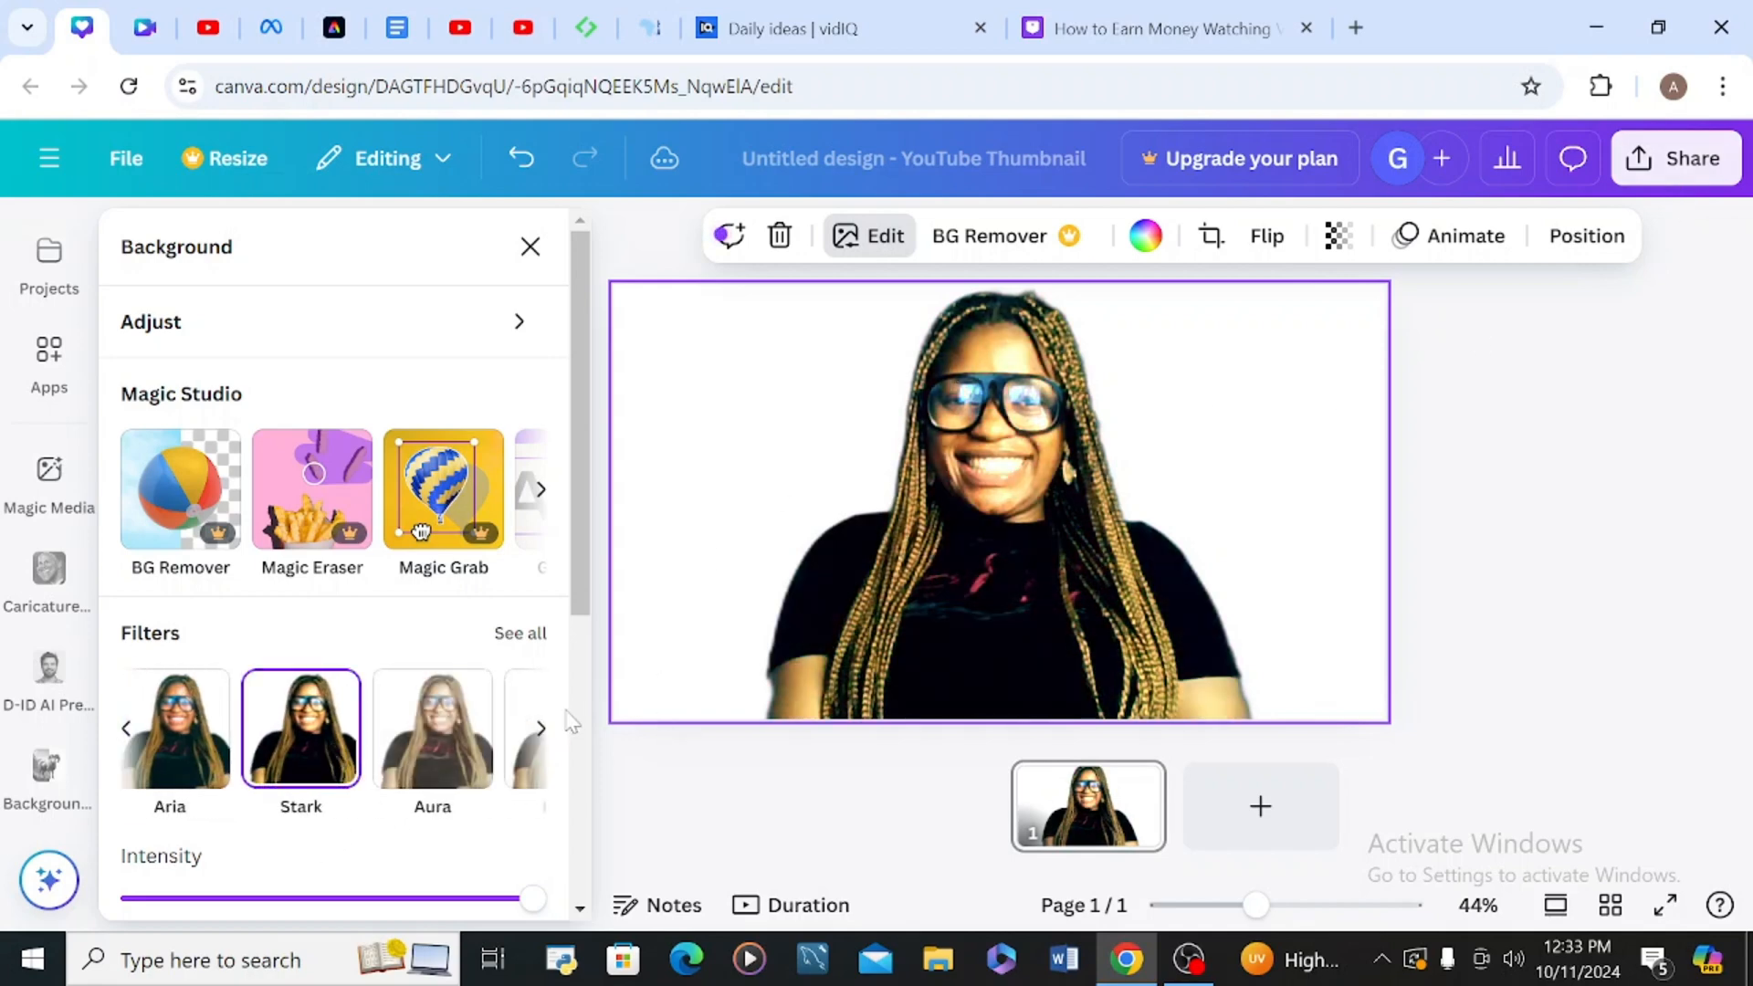
pyautogui.click(431, 731)
pyautogui.click(326, 756)
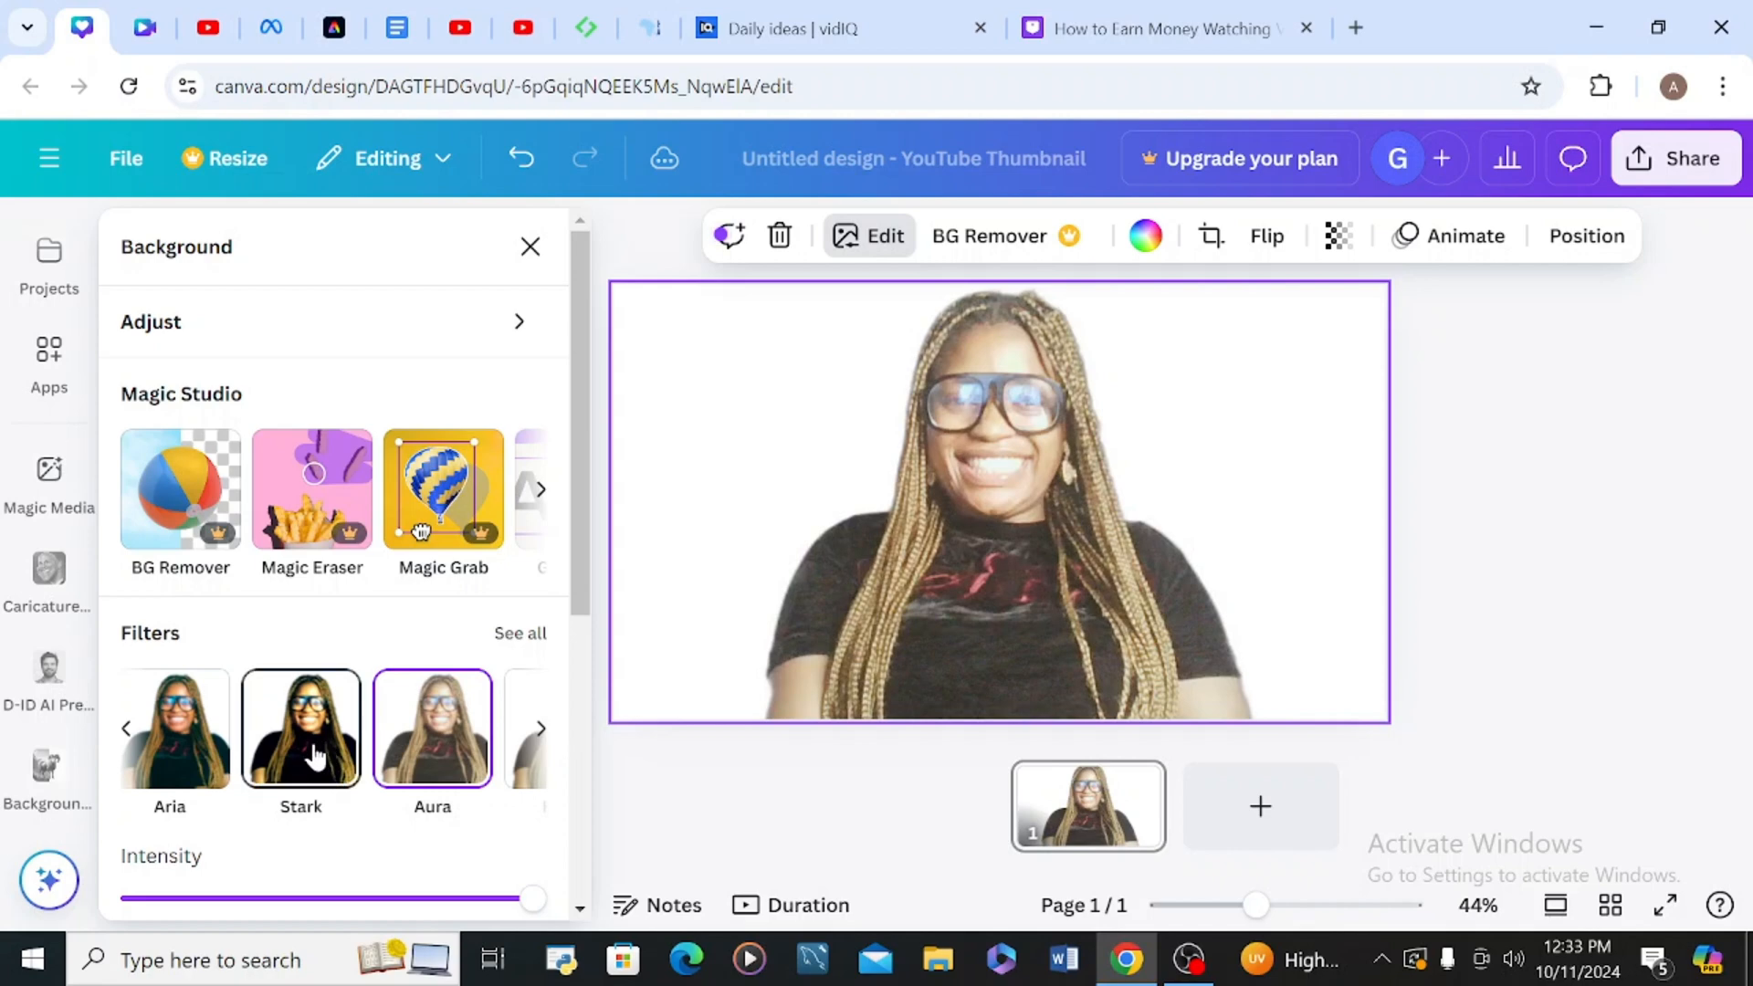
# - Try the black-and-white Ink and Noir filters on the background photo and settle on Film
pyautogui.click(544, 742)
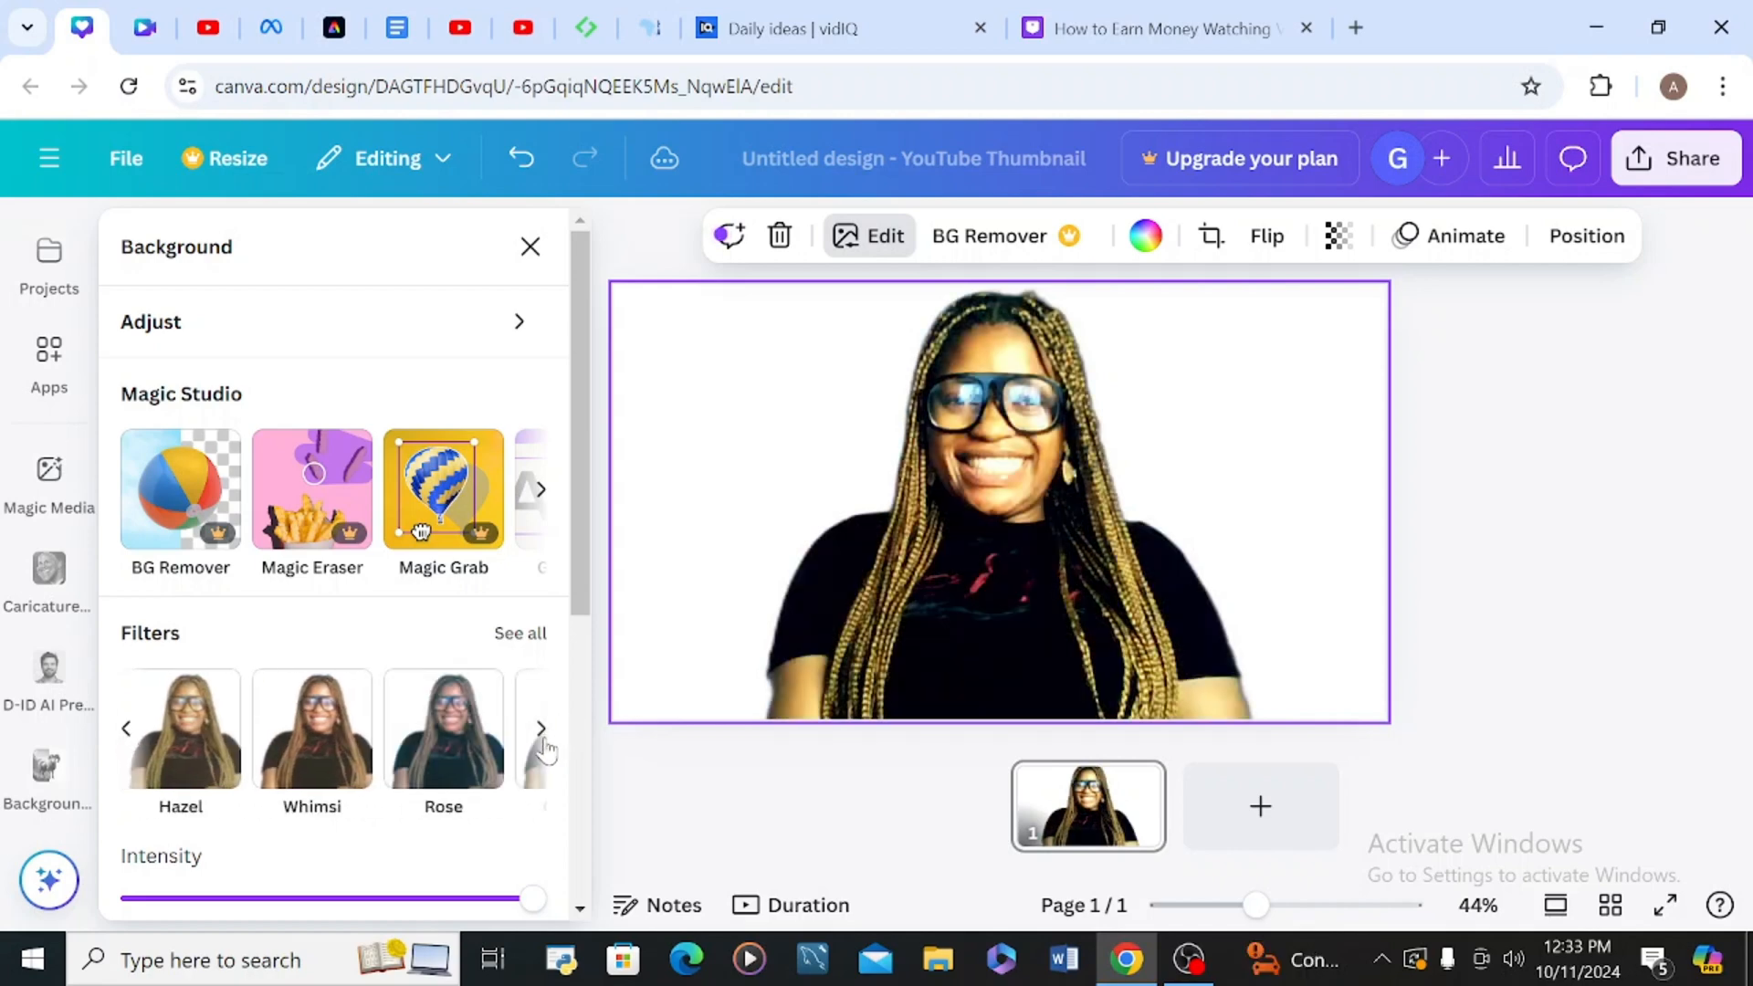
pyautogui.click(544, 742)
pyautogui.click(542, 730)
pyautogui.click(543, 731)
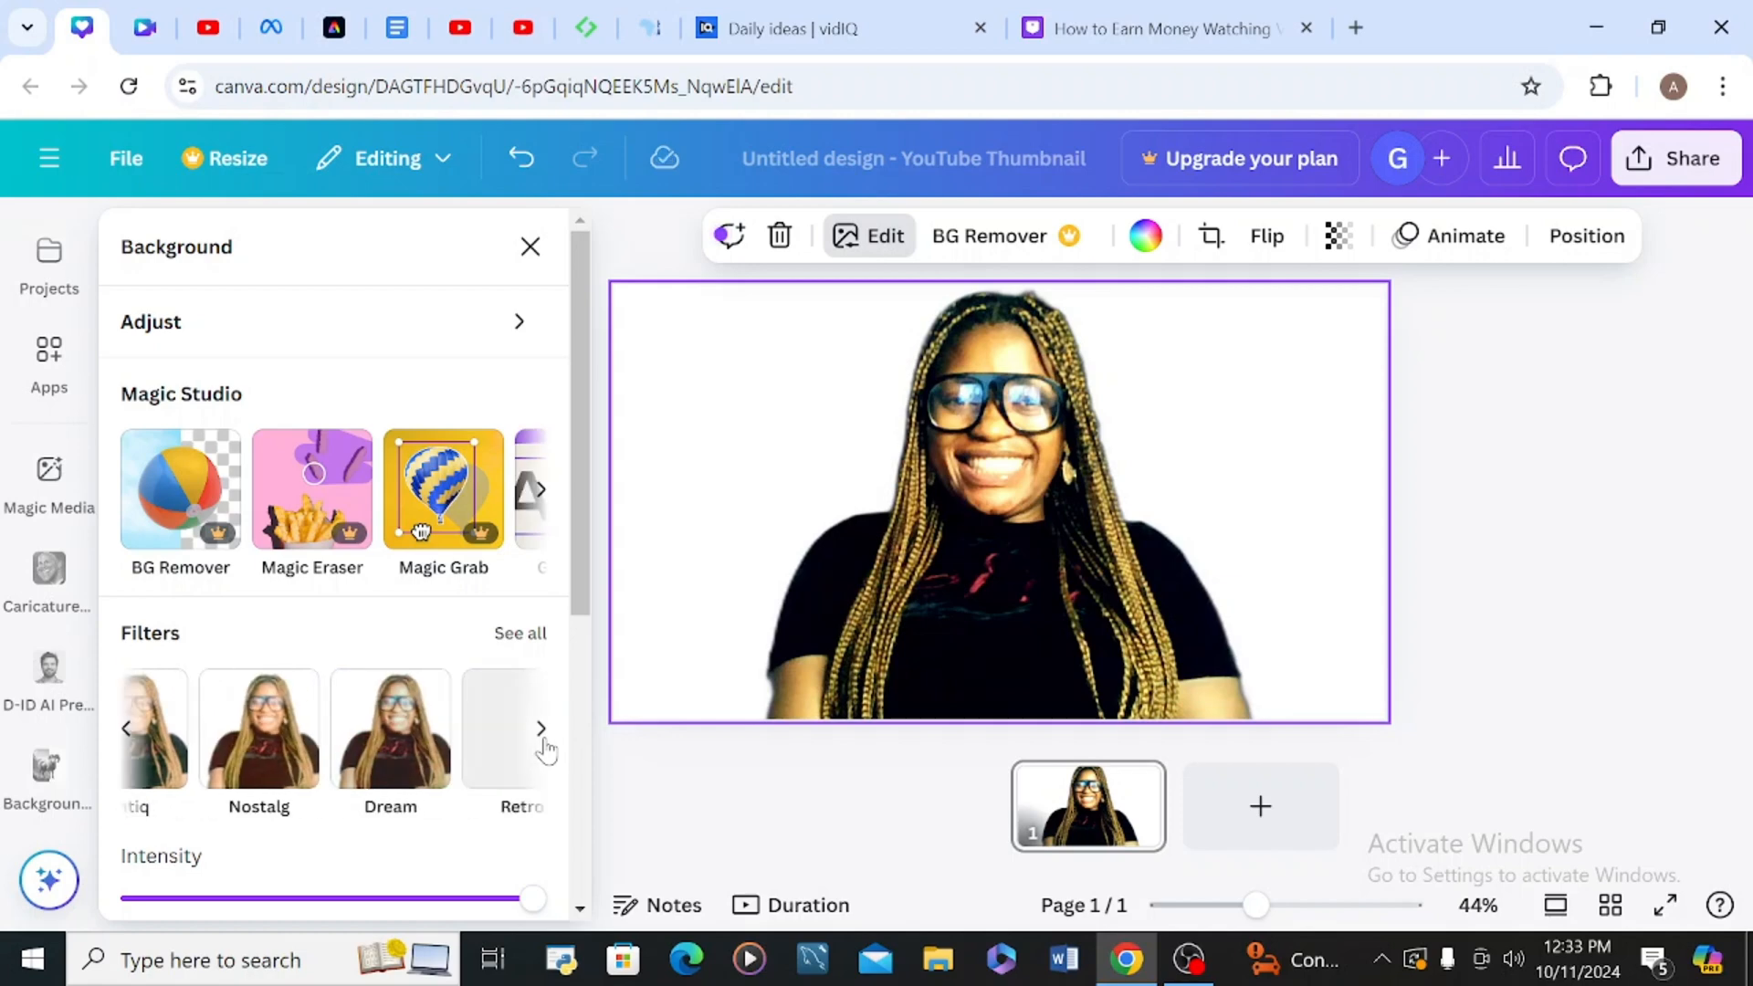
pyautogui.click(544, 735)
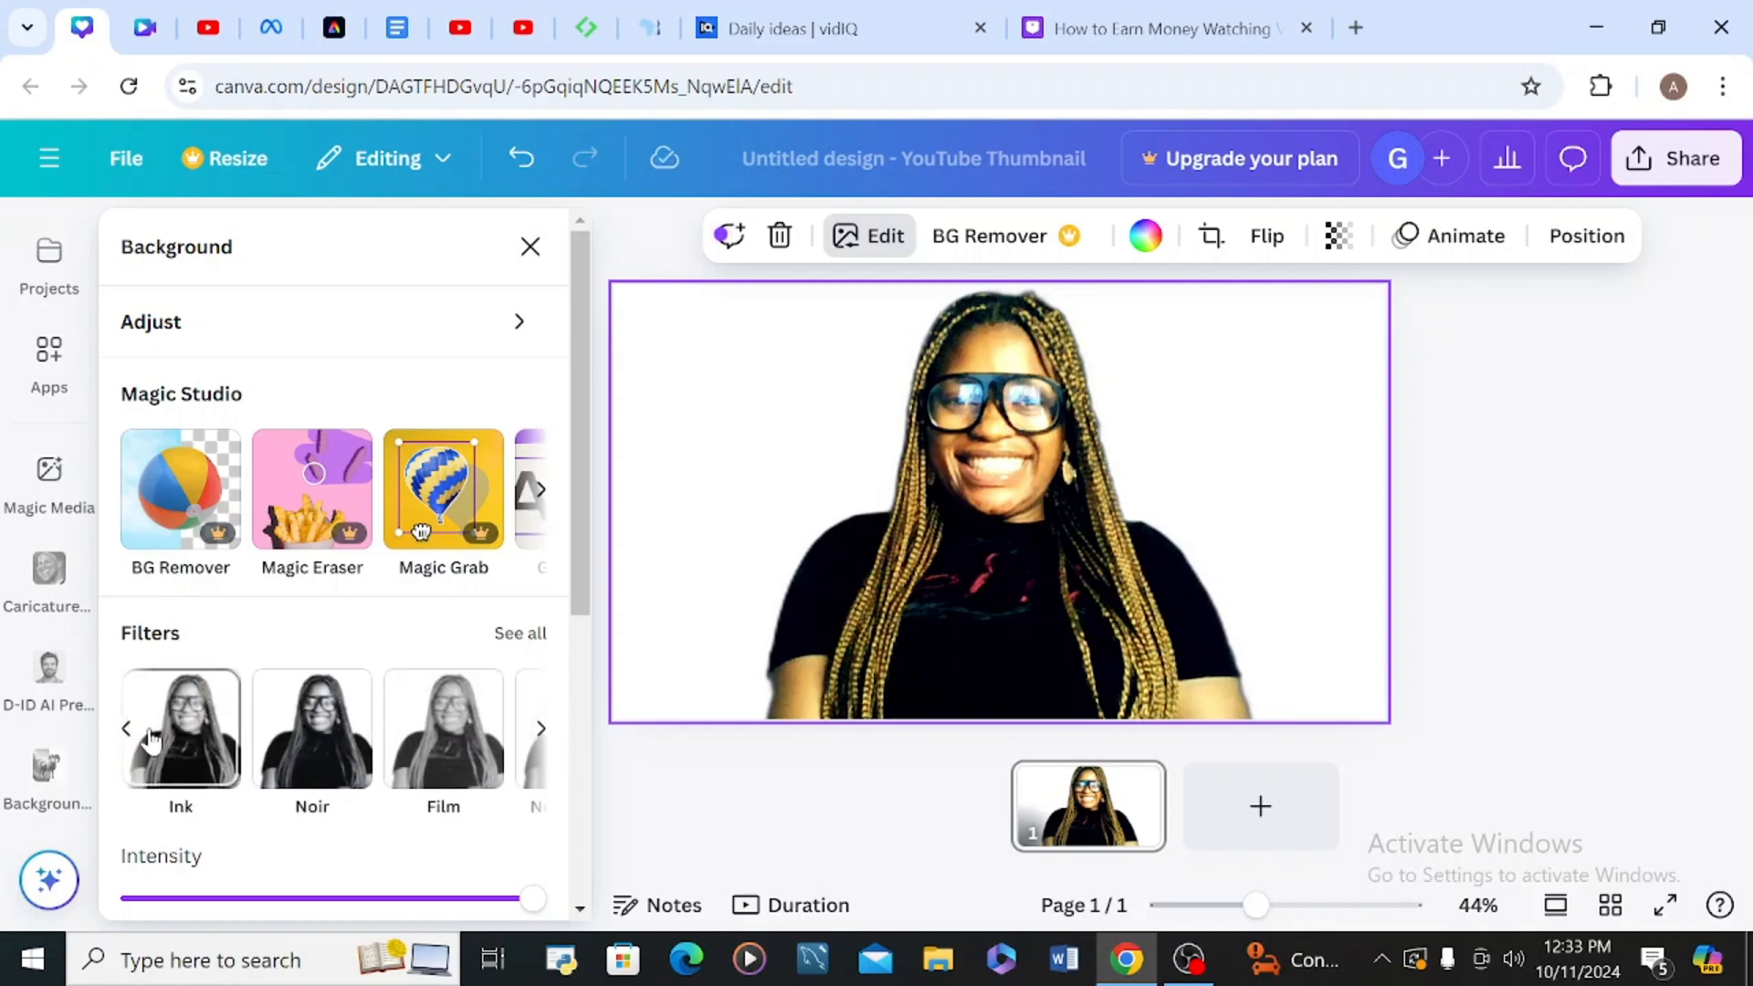
pyautogui.click(179, 747)
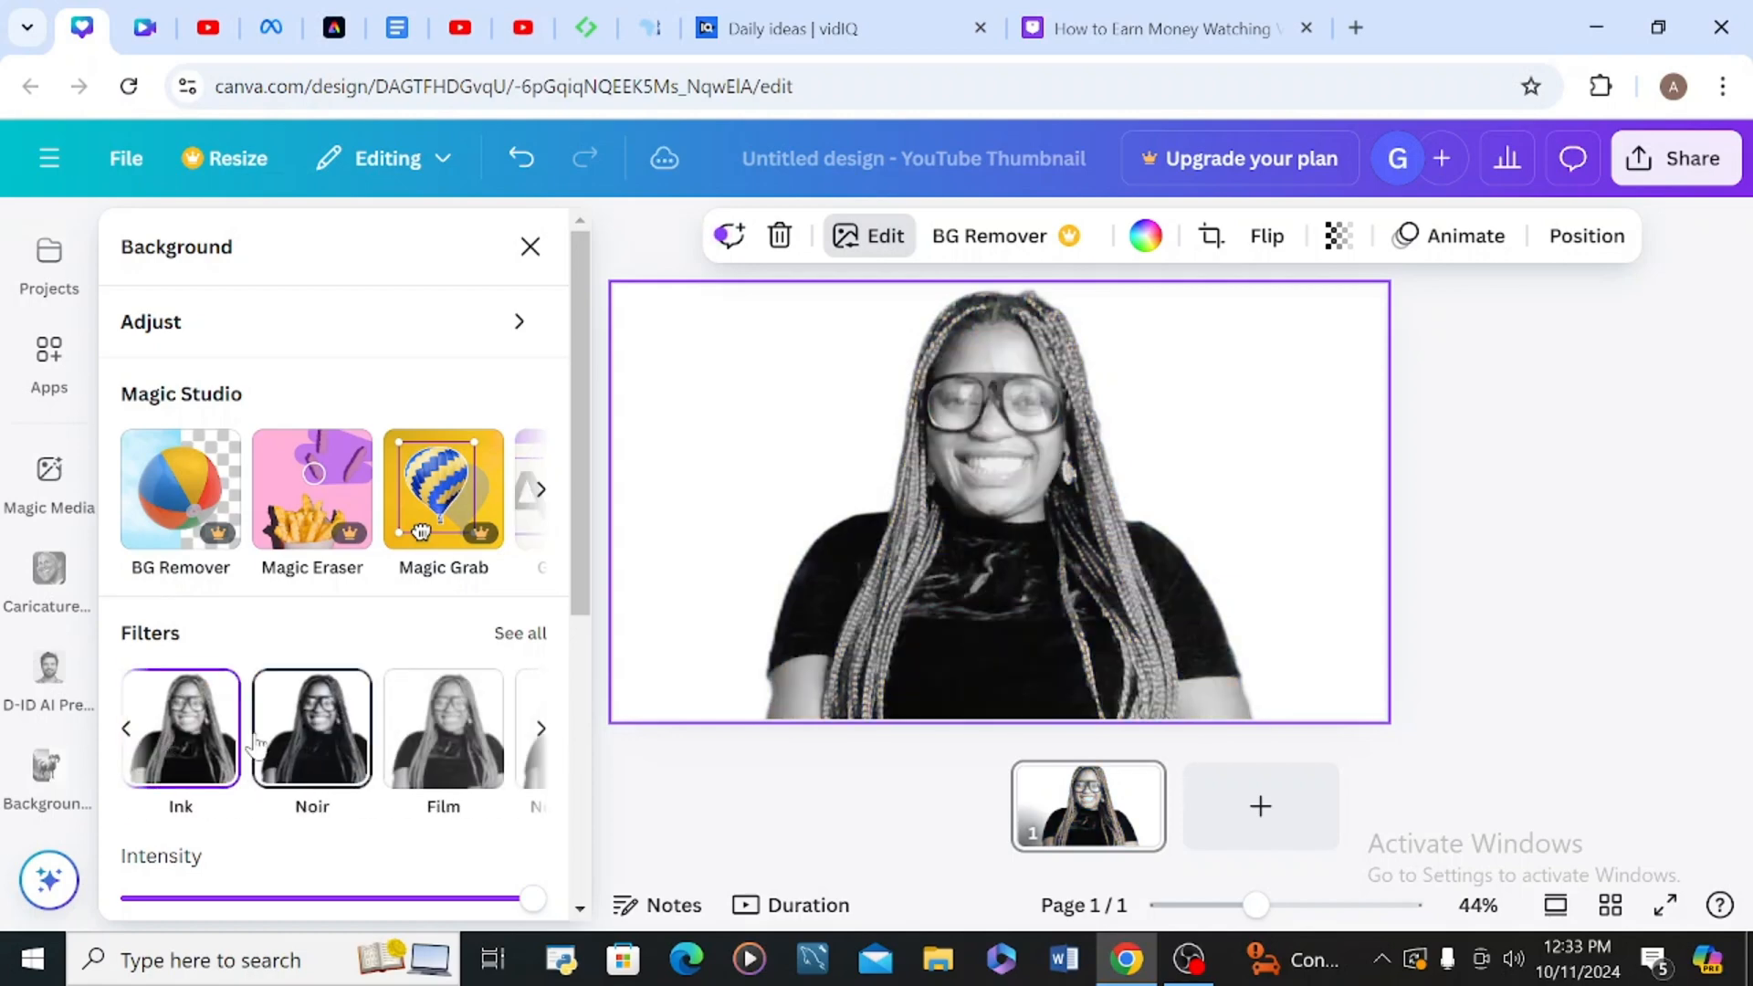
pyautogui.click(312, 747)
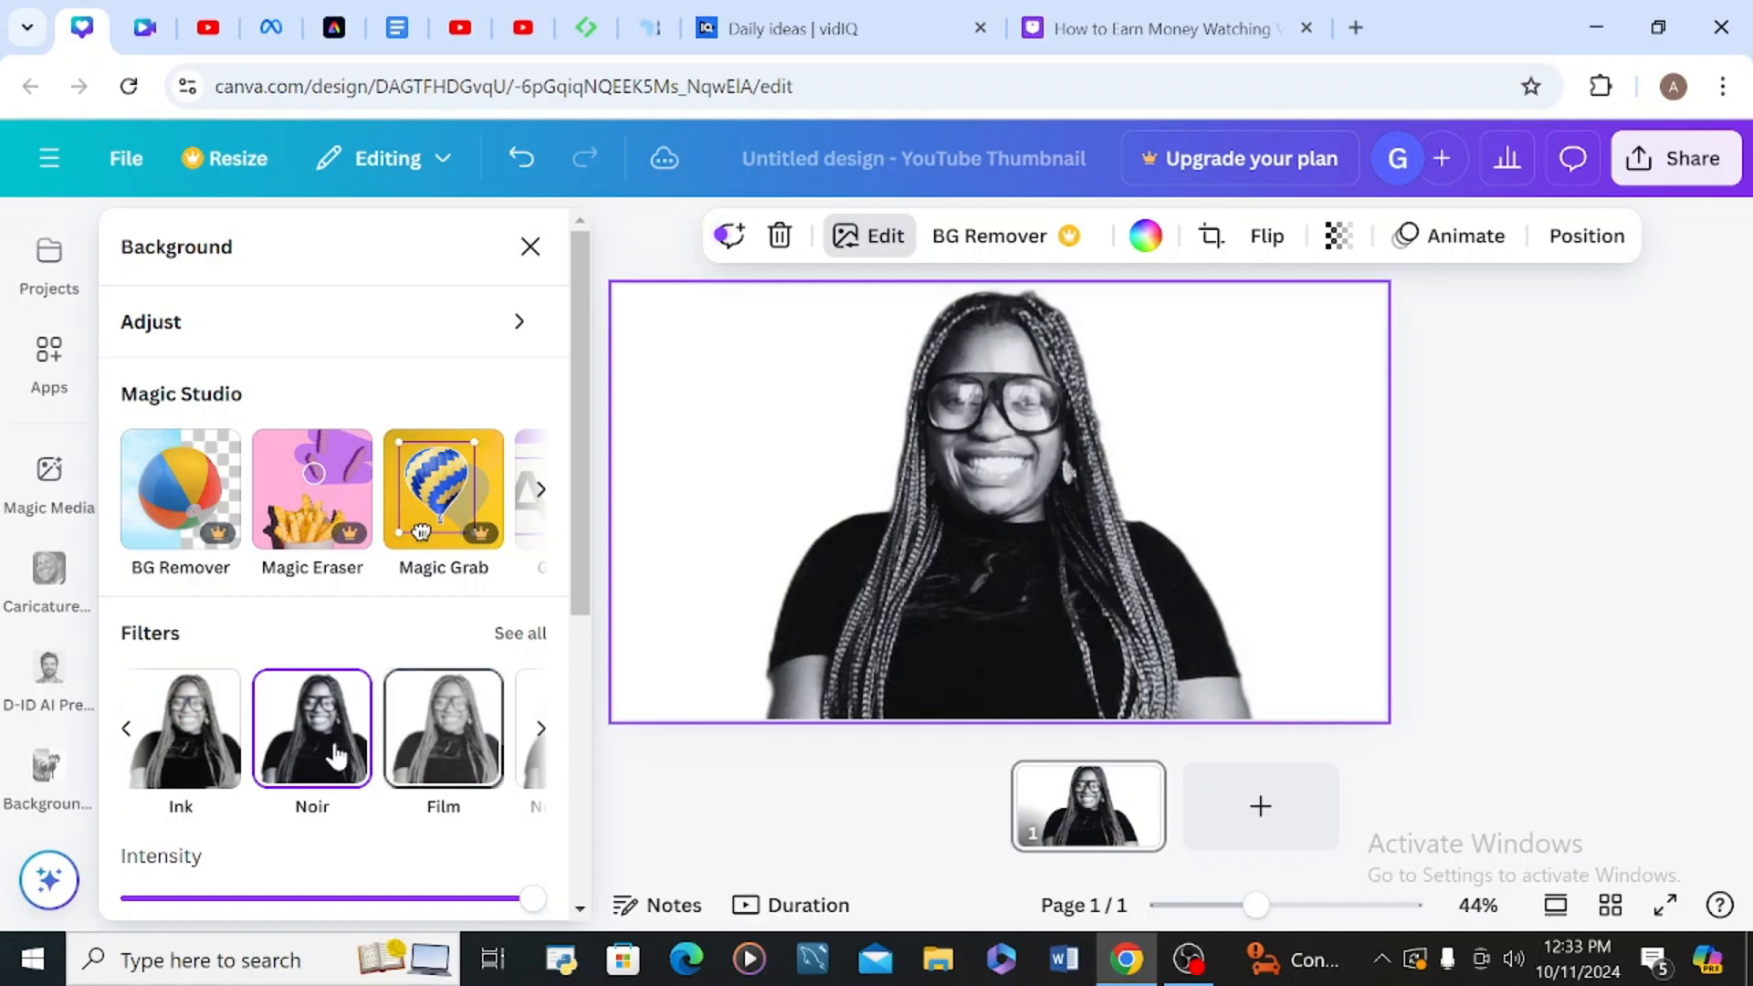
pyautogui.click(399, 738)
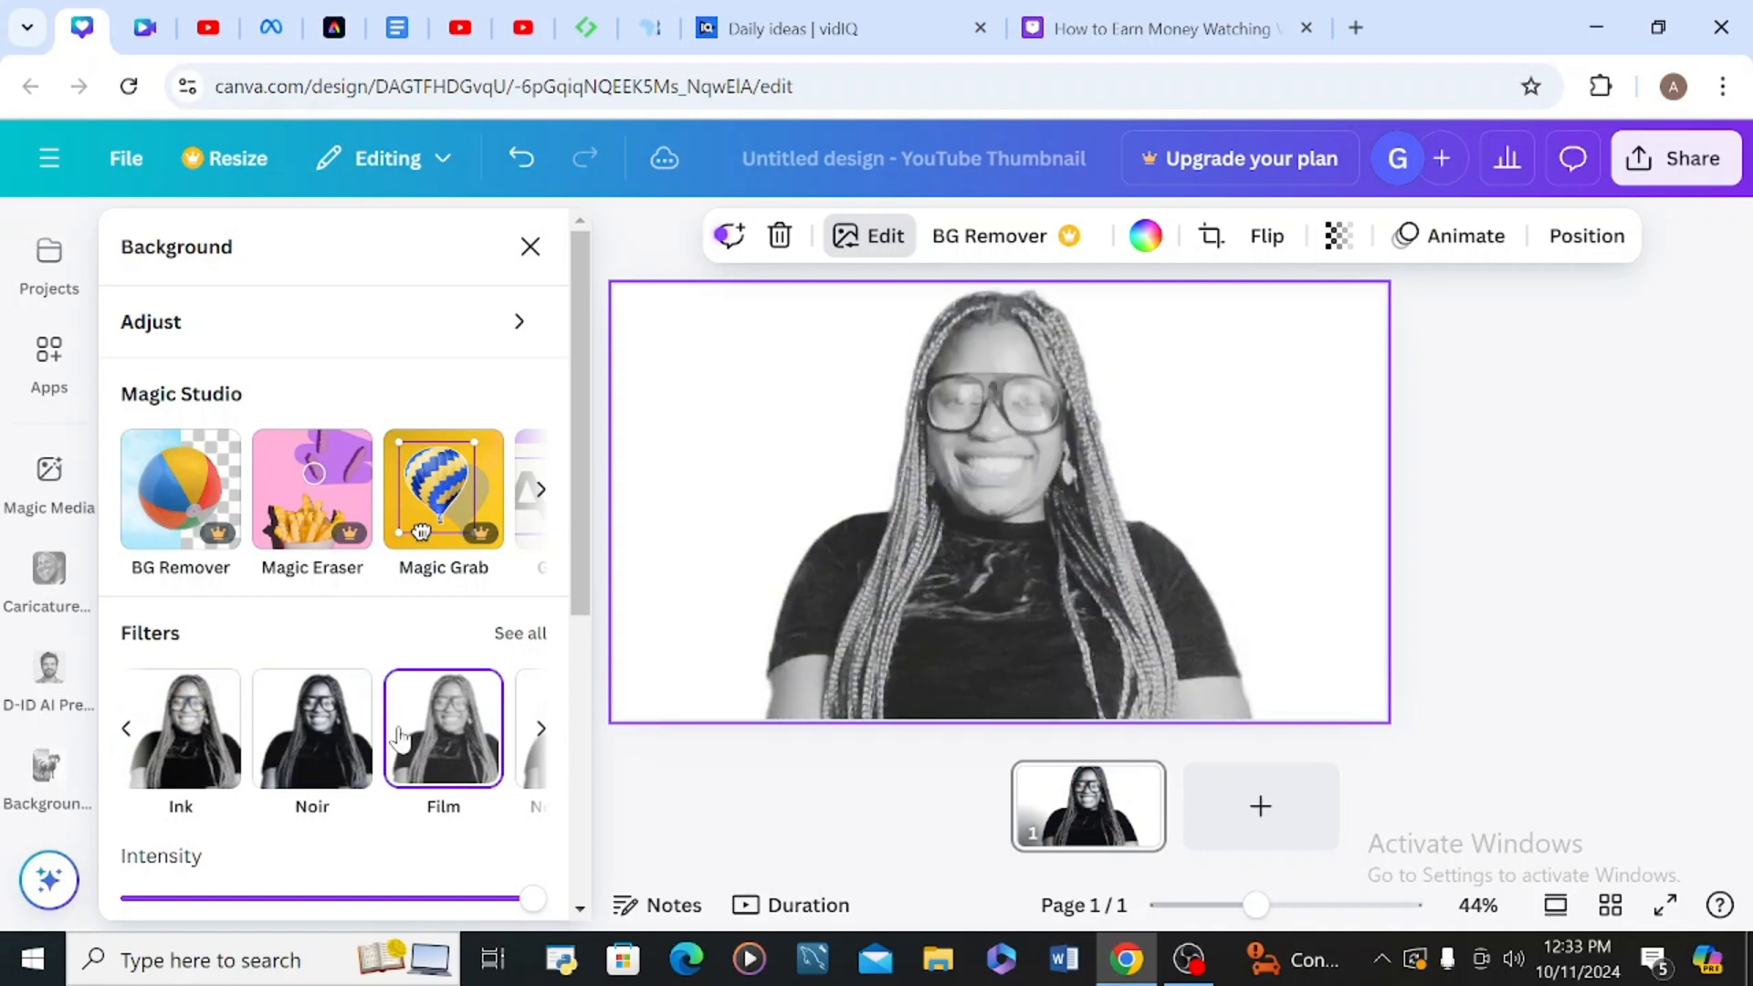
pyautogui.click(544, 728)
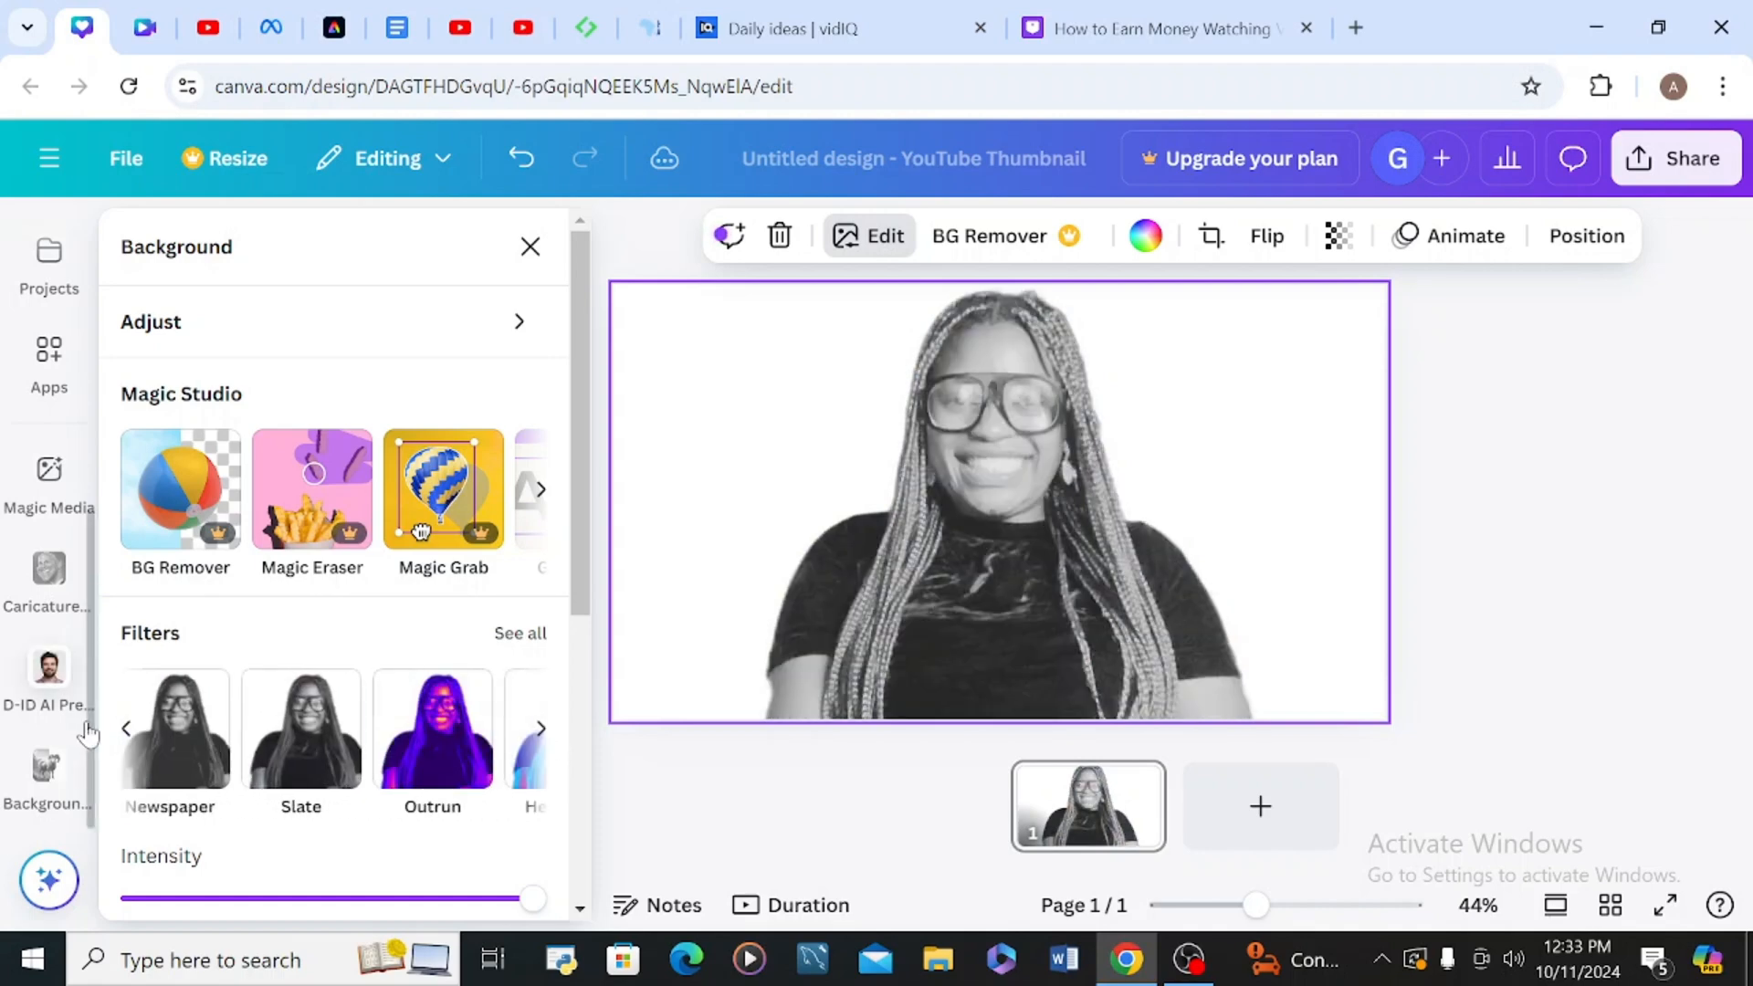
pyautogui.click(128, 729)
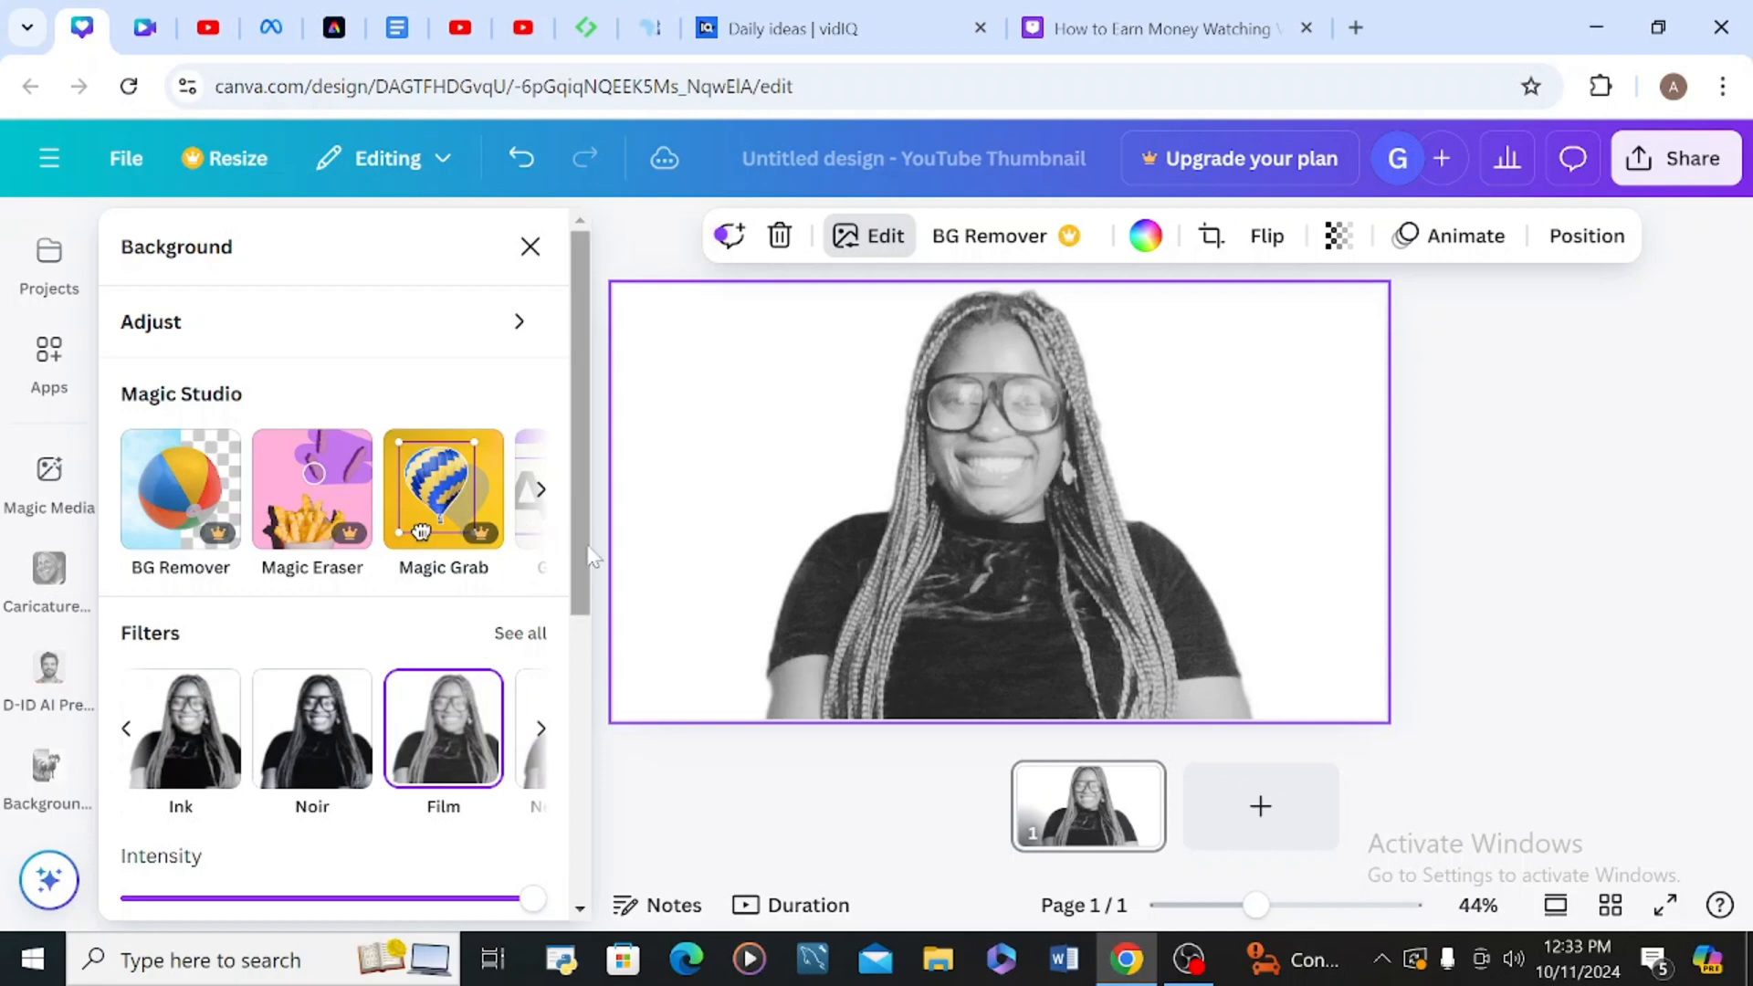
# - Add a blank second page to the thumbnail design
pyautogui.scroll(-3, 551, 644)
pyautogui.scroll(3, 550, 644)
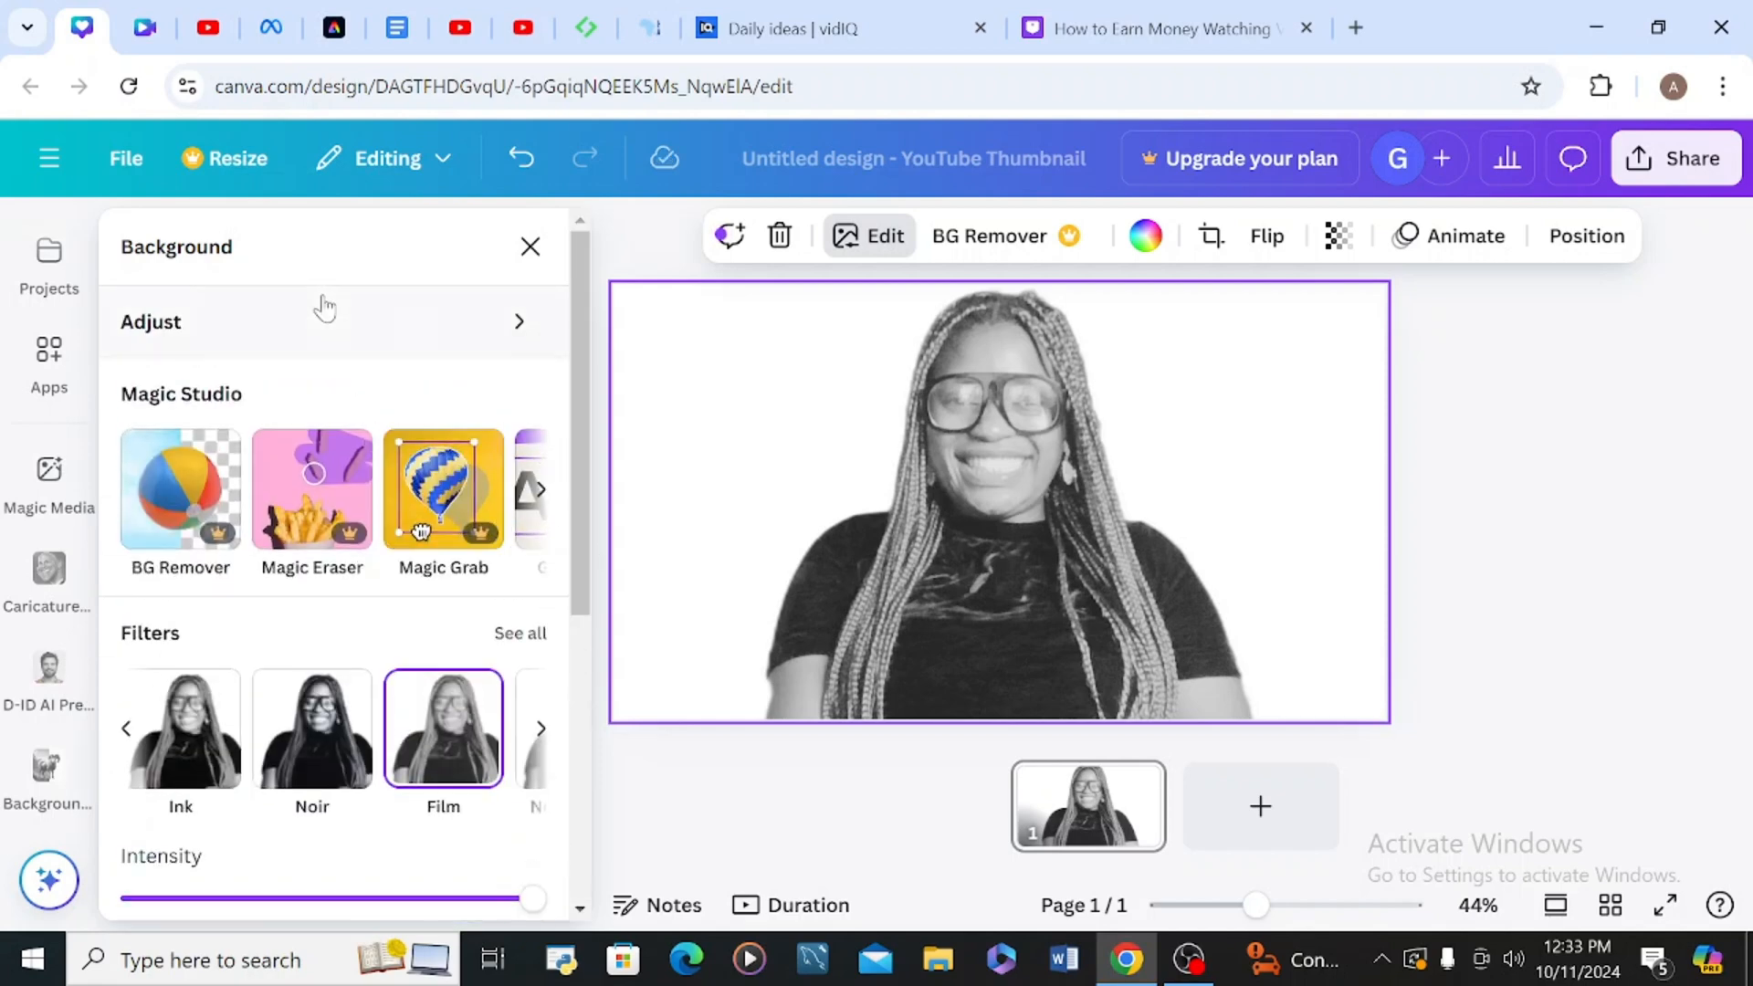
pyautogui.scroll(-3, 572, 404)
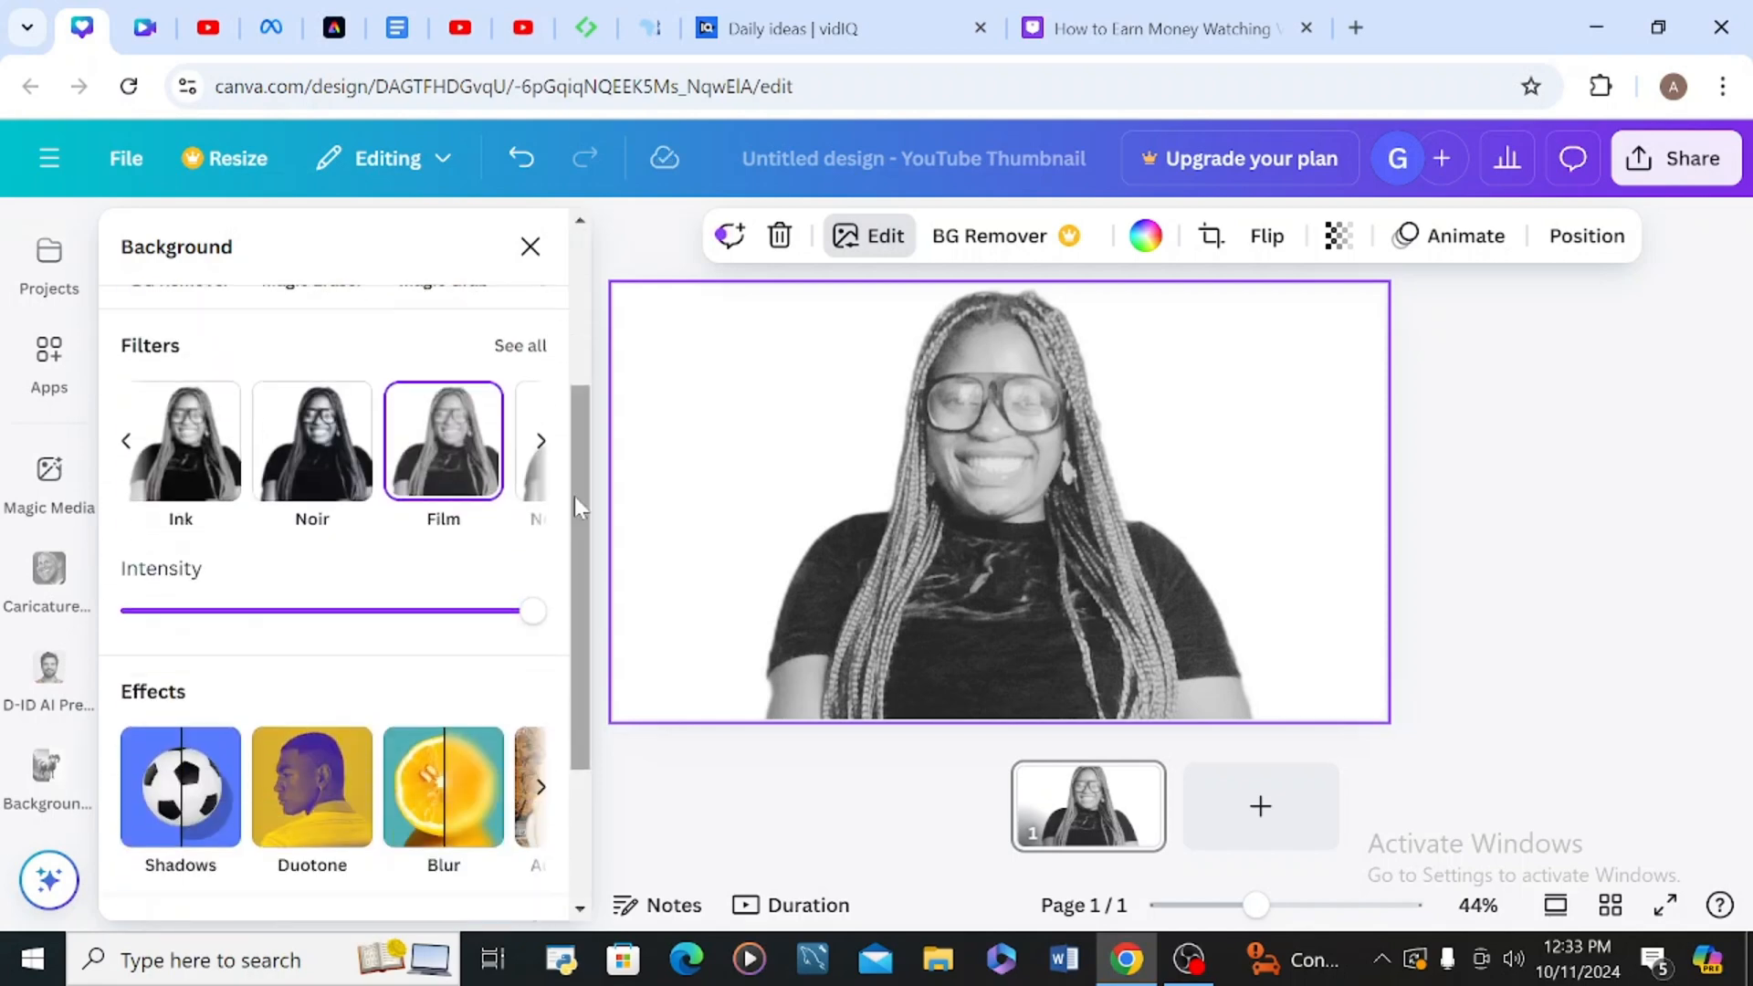
pyautogui.scroll(3, 592, 493)
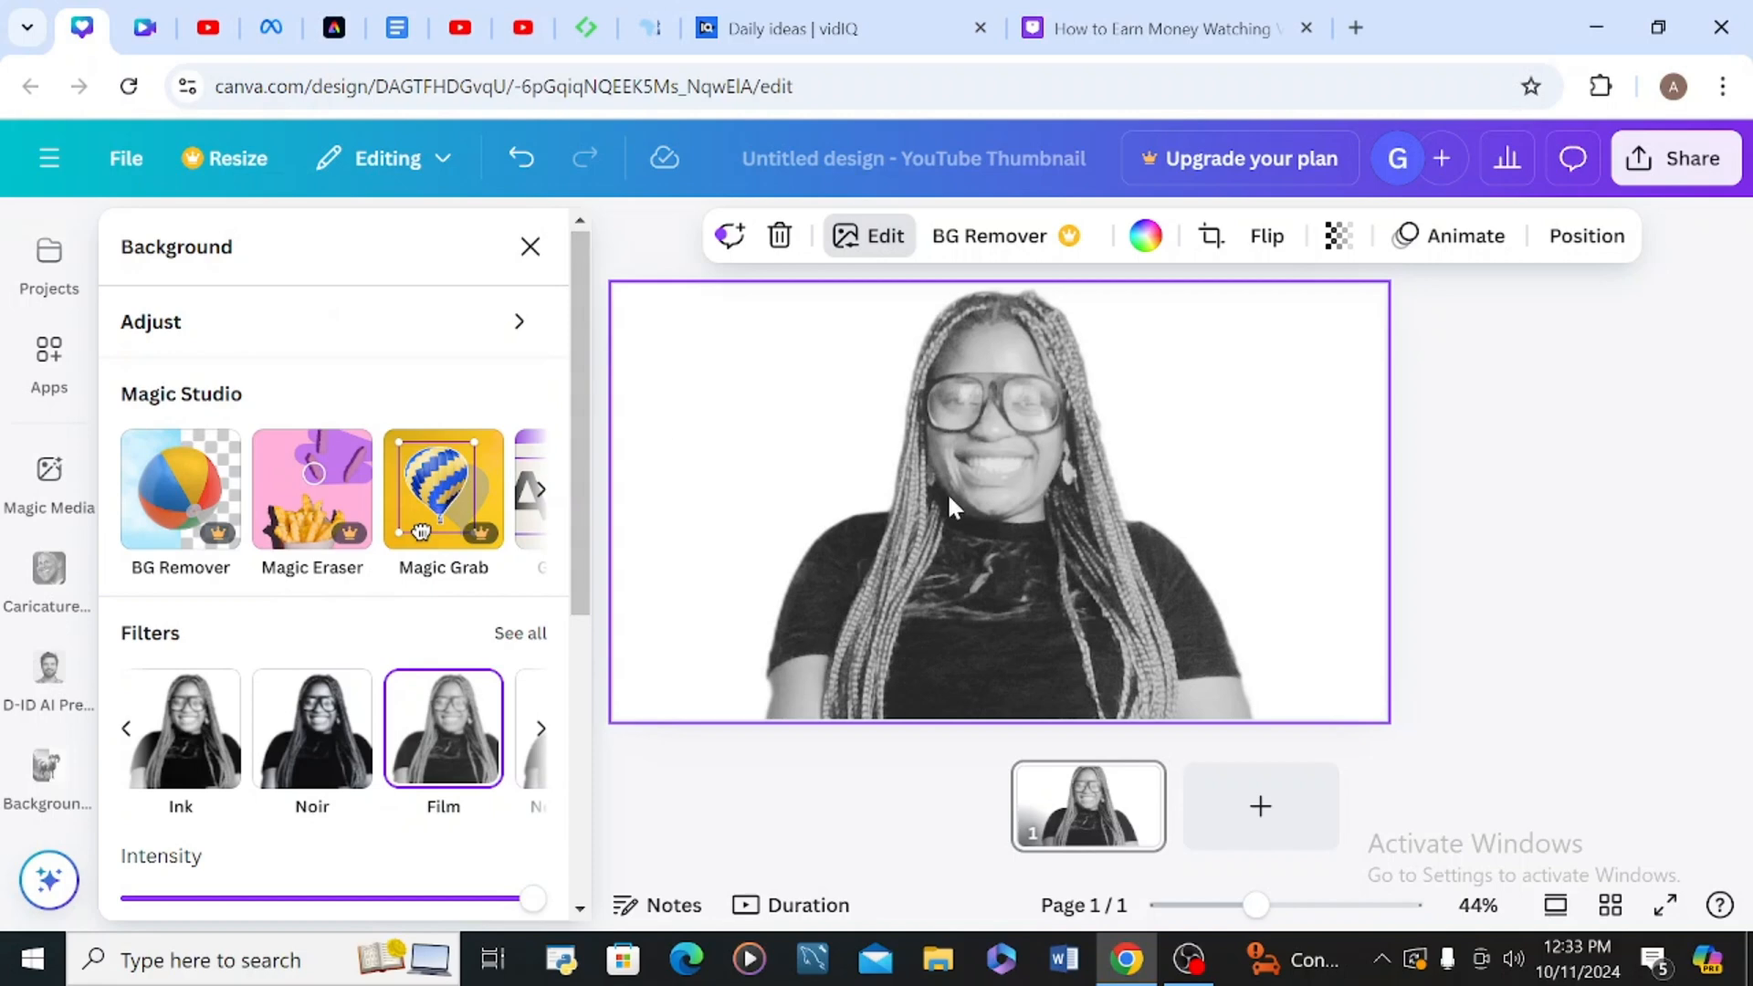
pyautogui.click(1267, 802)
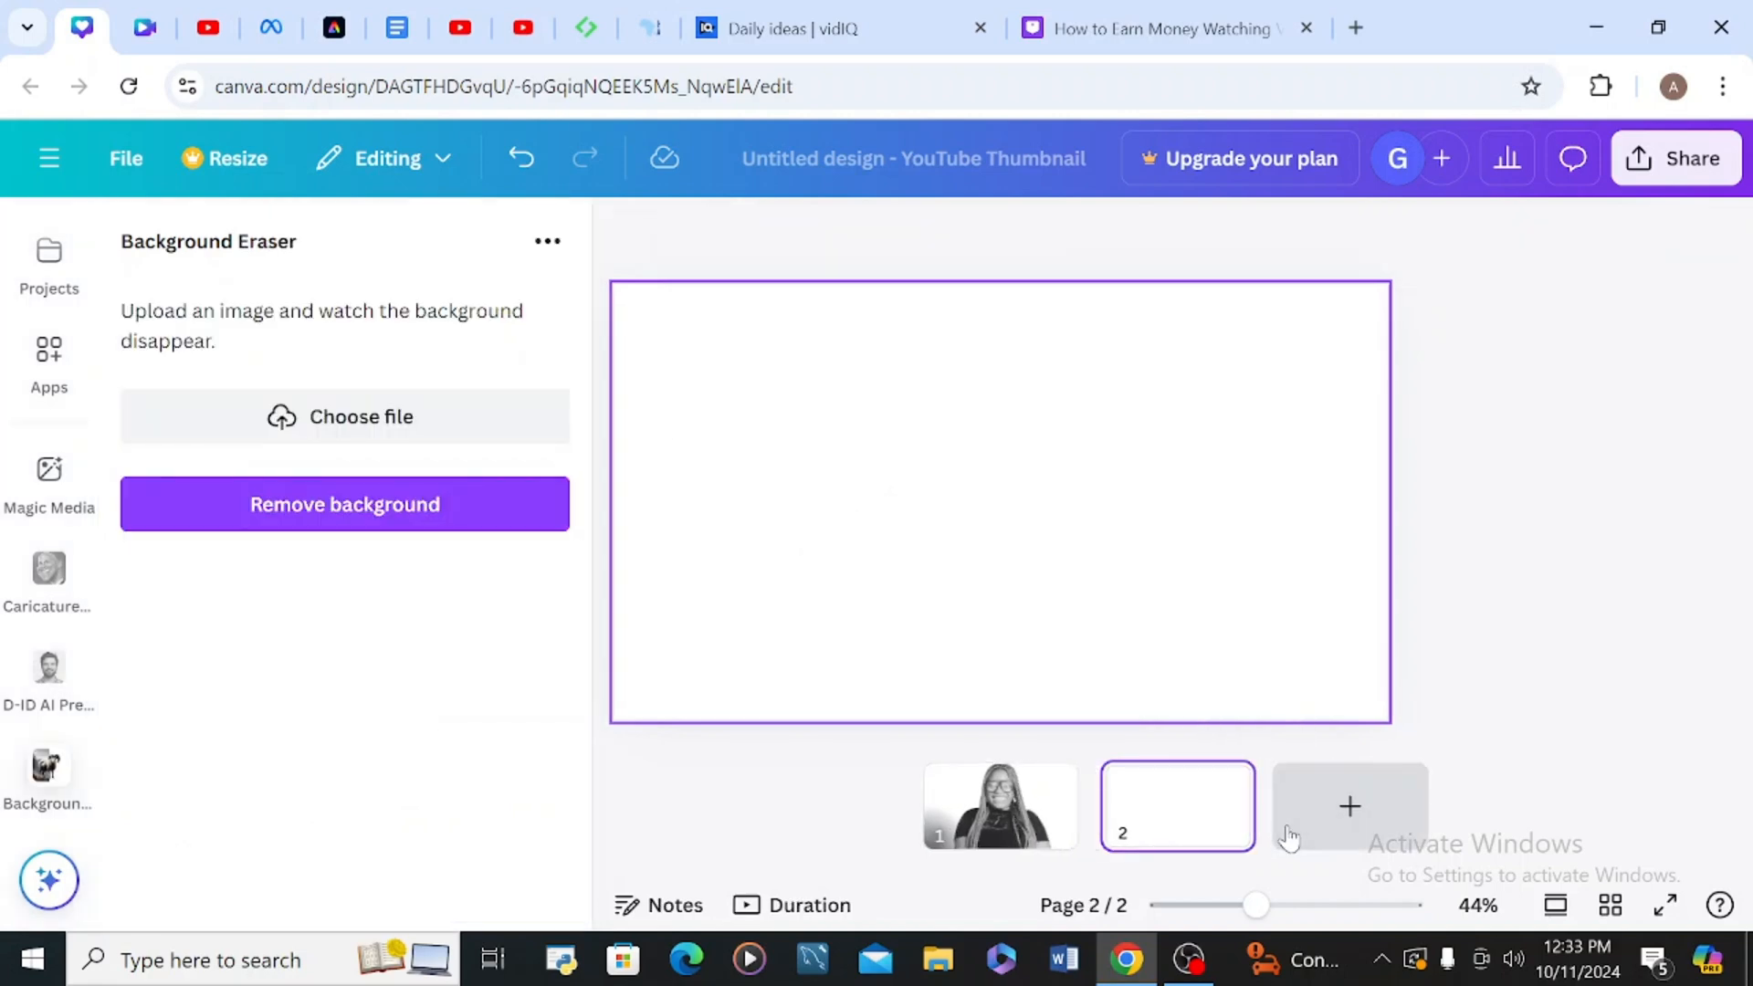
# - Remove the background from WIN_20240811_14_42_22_Pro.jpg with Background Eraser and set the cut-out as the background of page 2
pyautogui.click(295, 415)
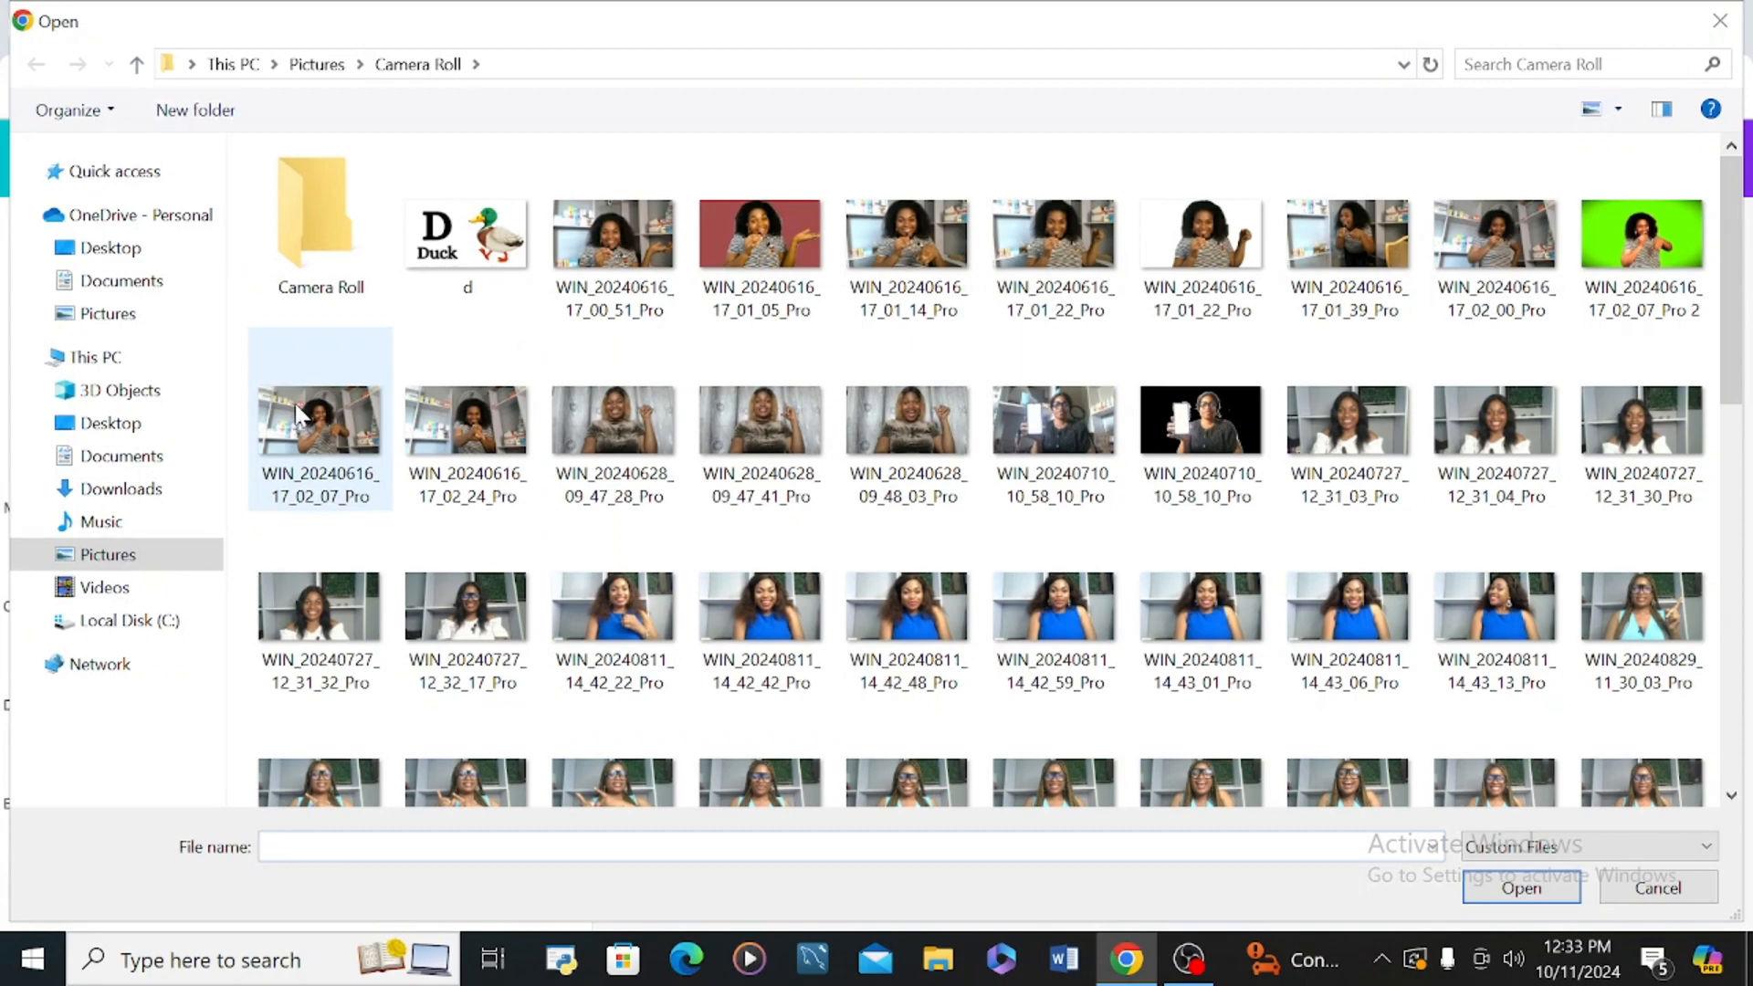
pyautogui.click(639, 607)
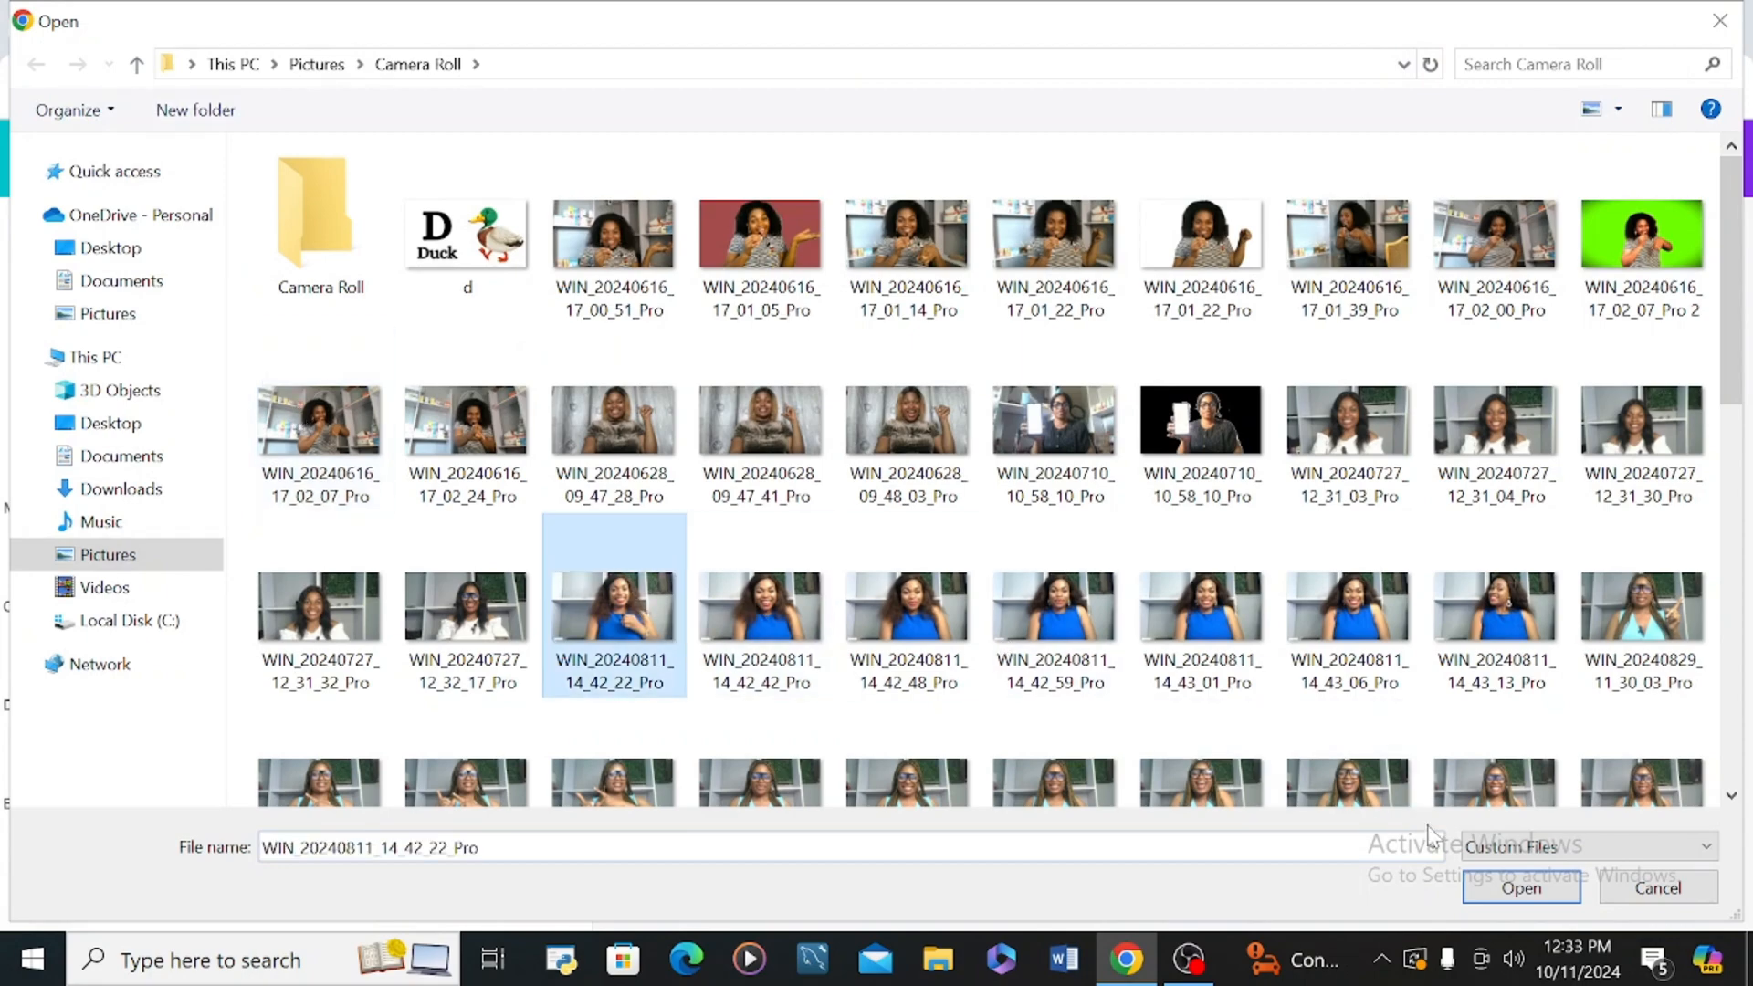
pyautogui.click(1519, 886)
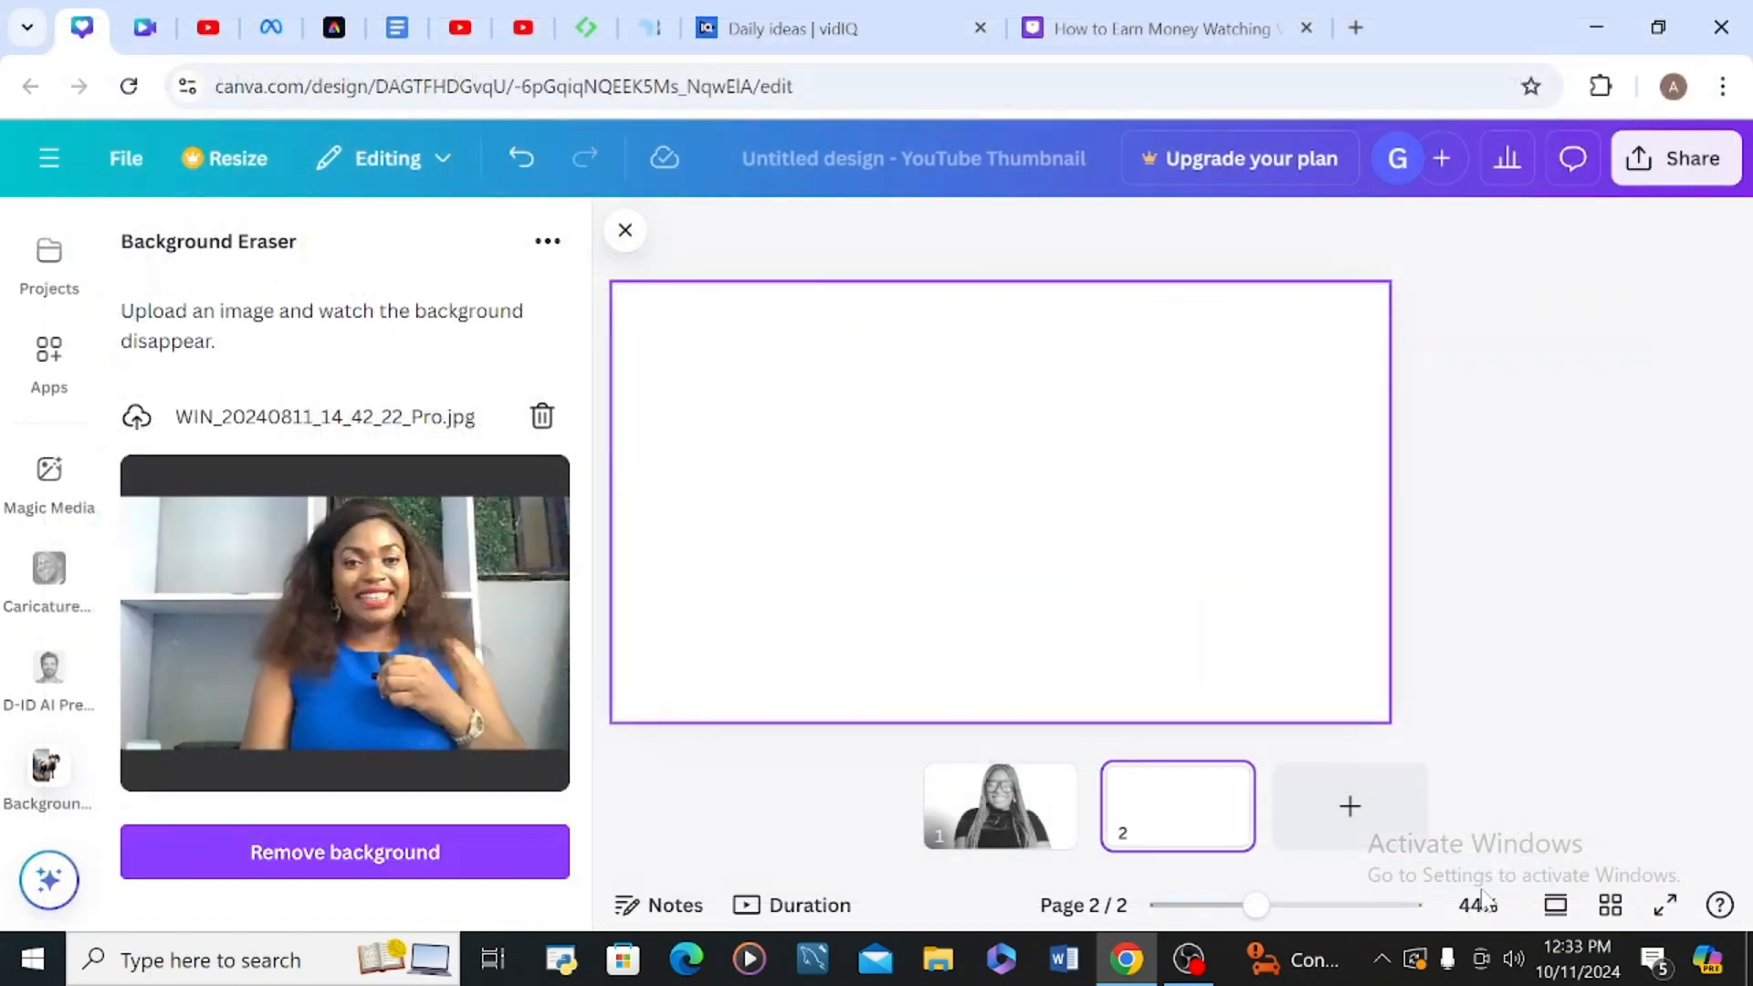
pyautogui.click(365, 855)
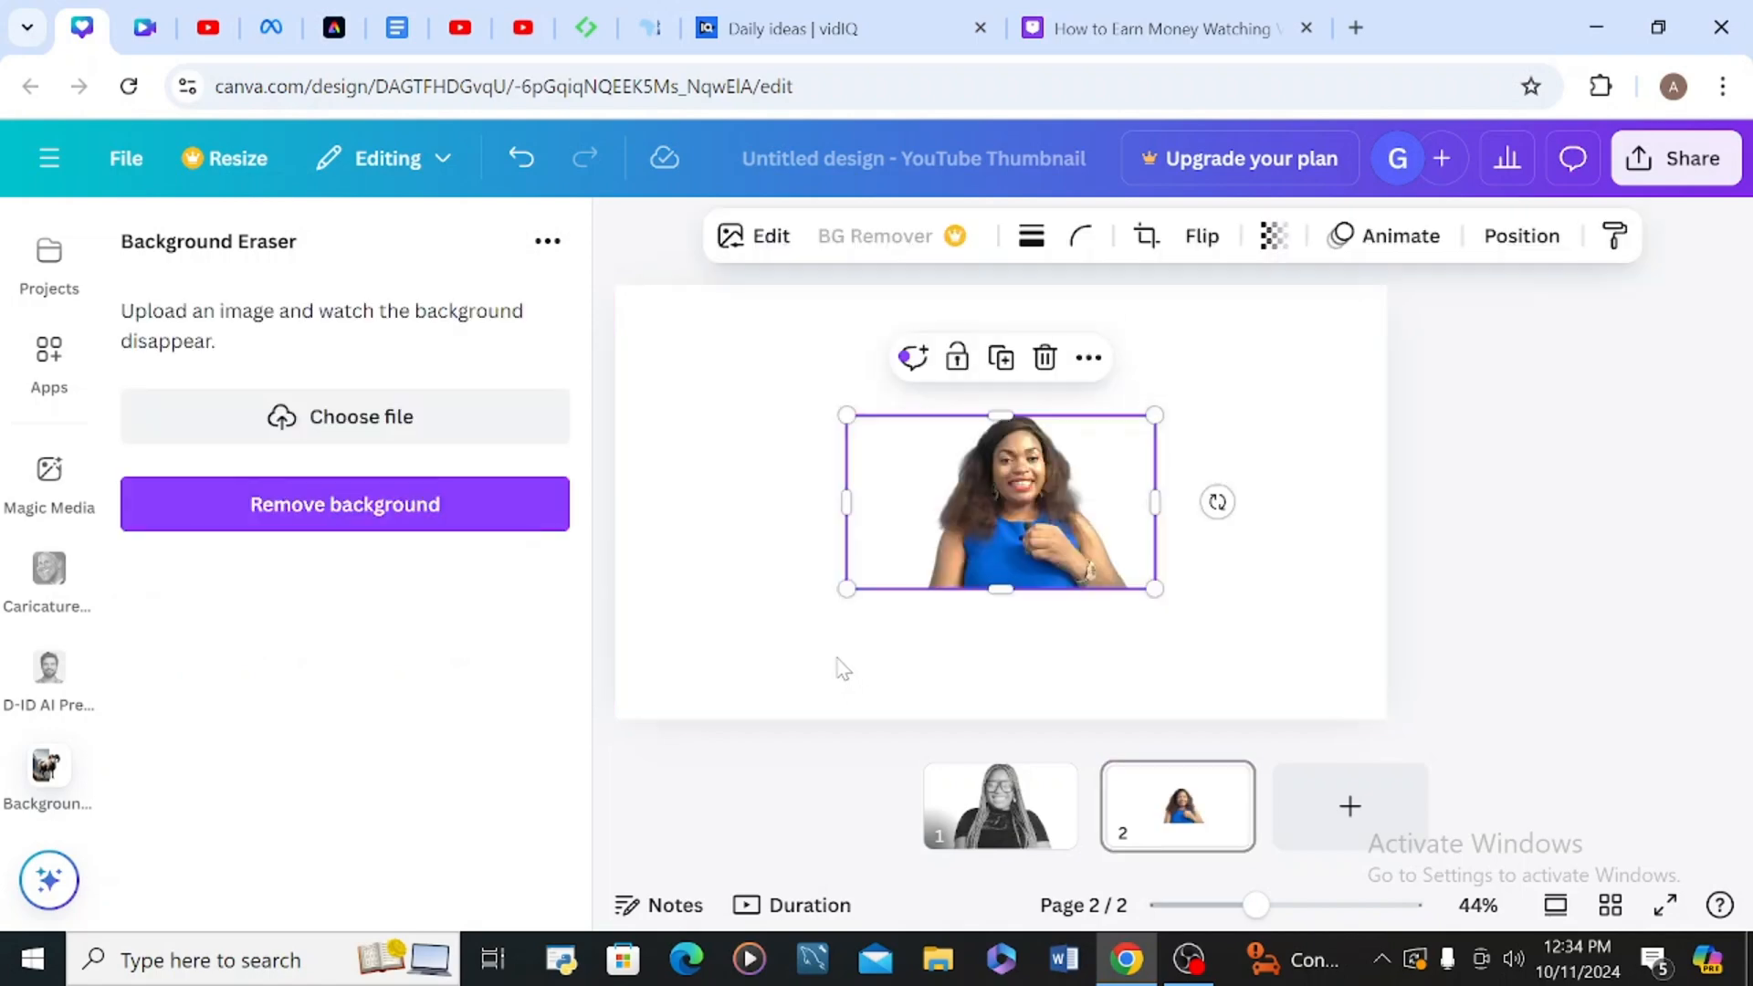
pyautogui.rightClick(950, 512)
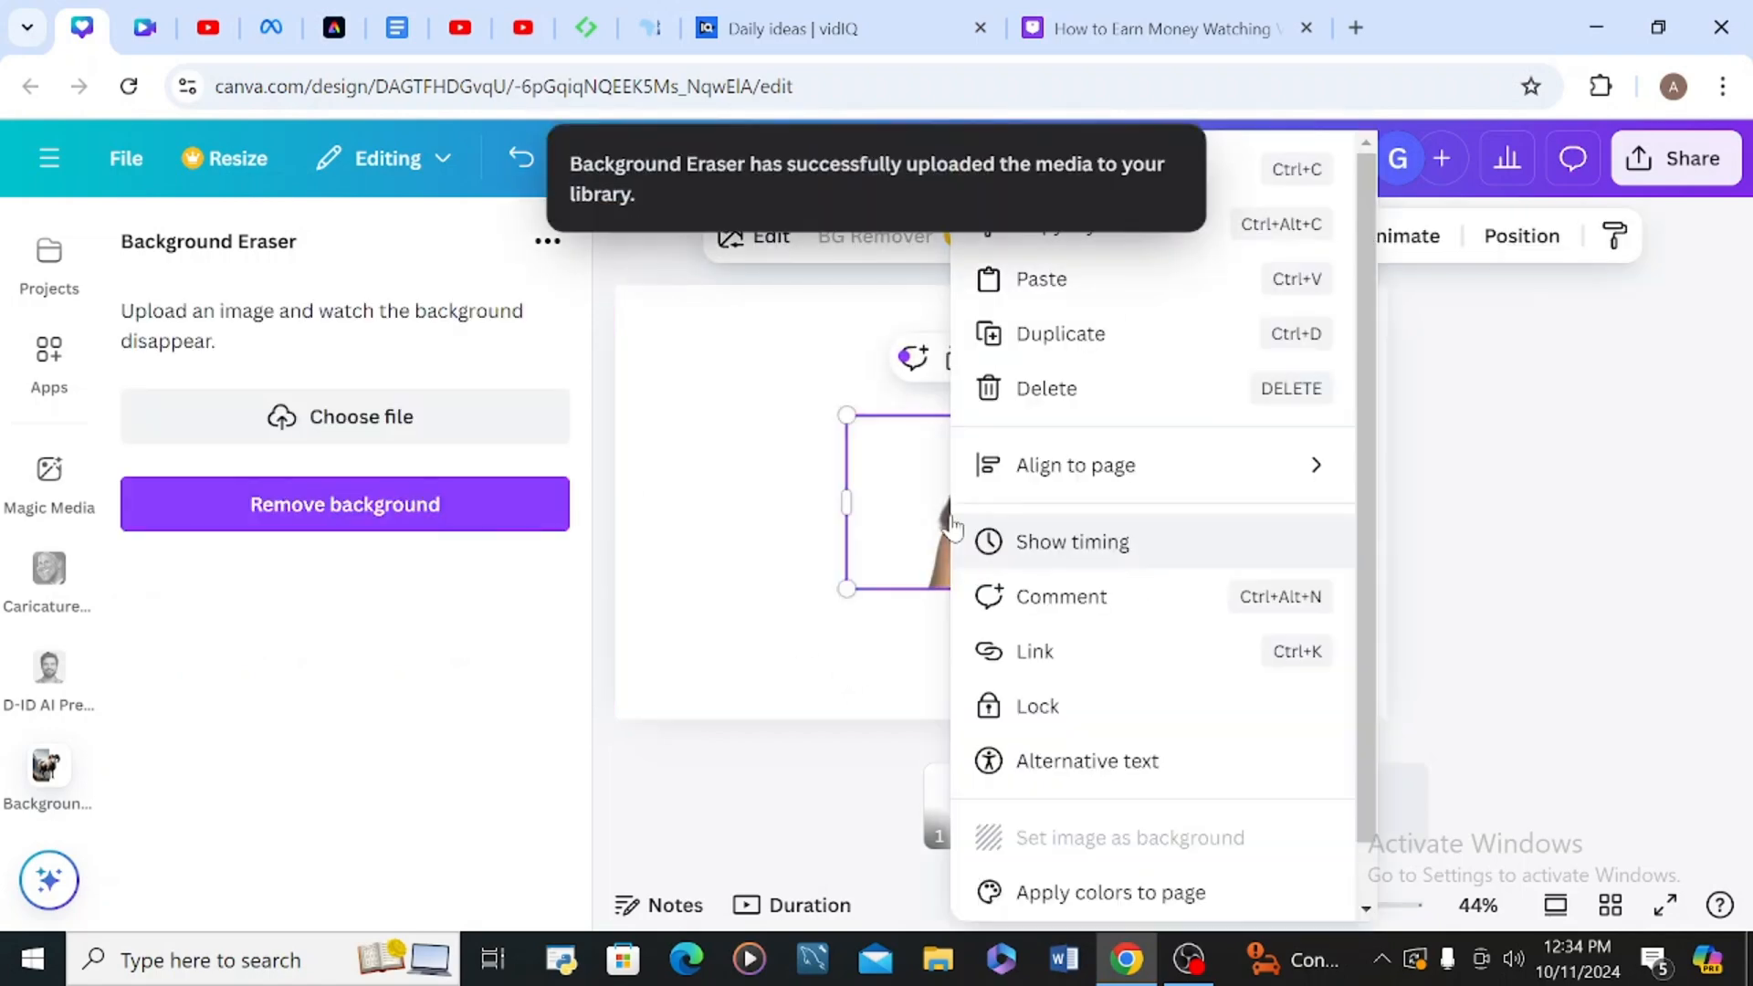
pyautogui.click(1145, 836)
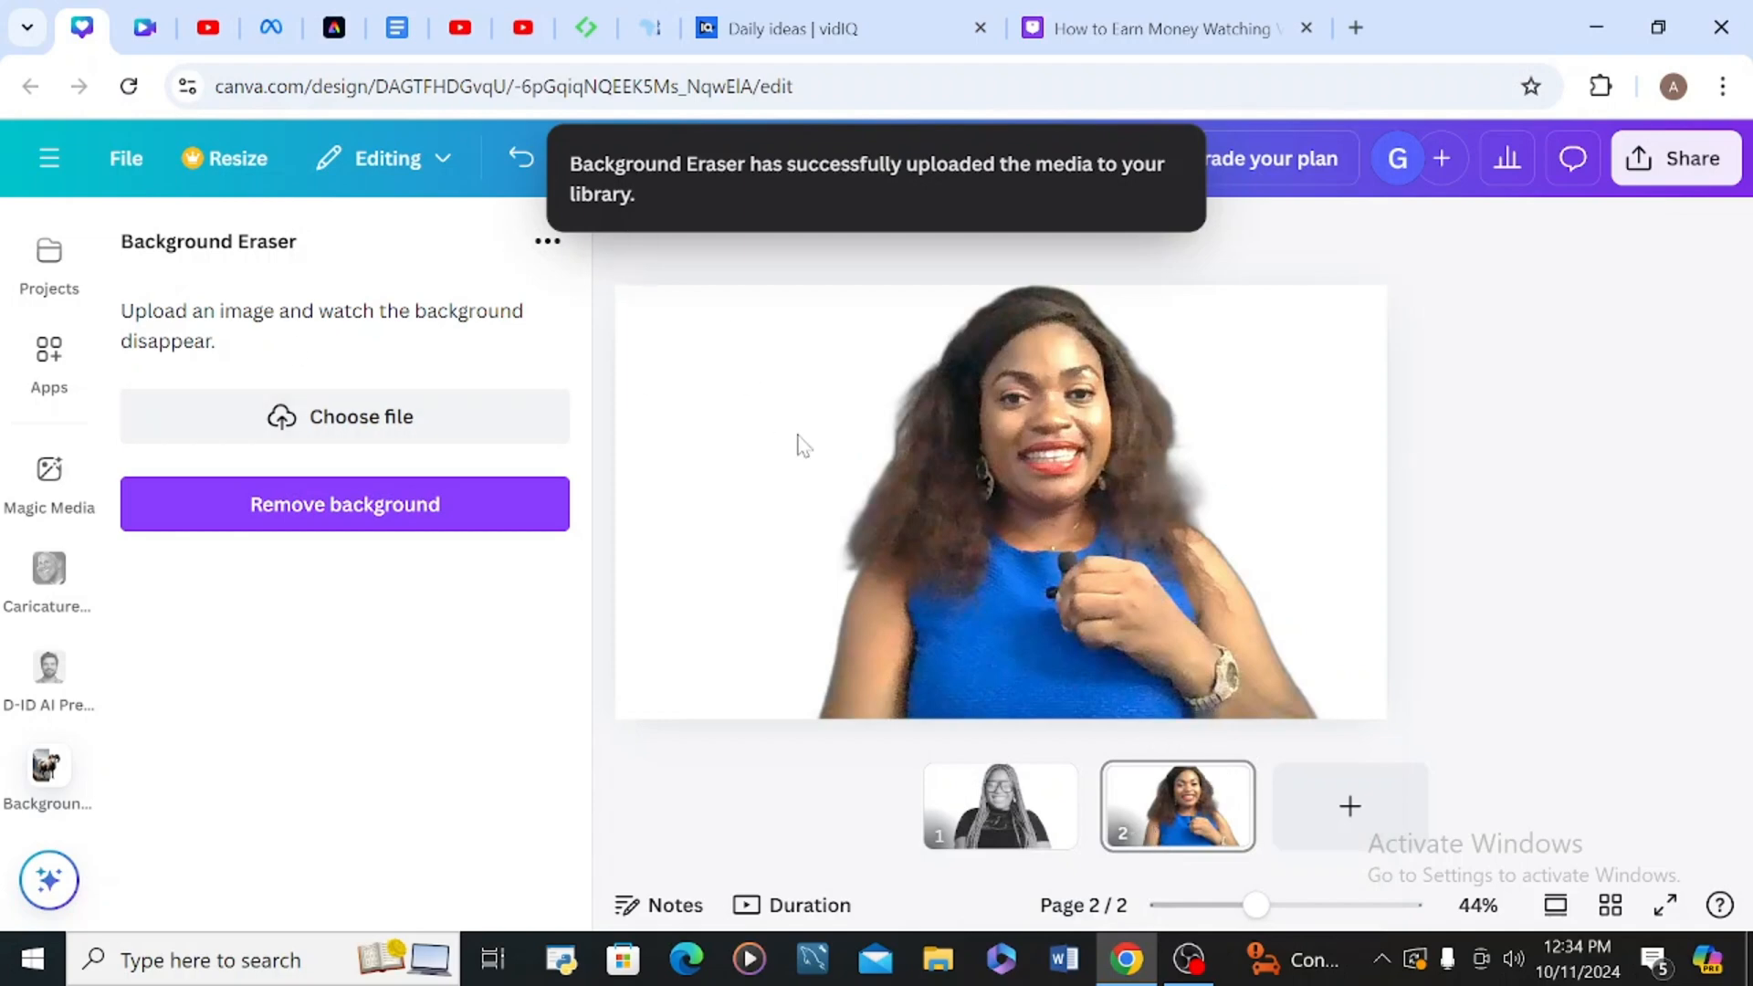
# - Try the Fresco and Belvedere filters on page 2's background photo and reset the filter to None
pyautogui.click(801, 445)
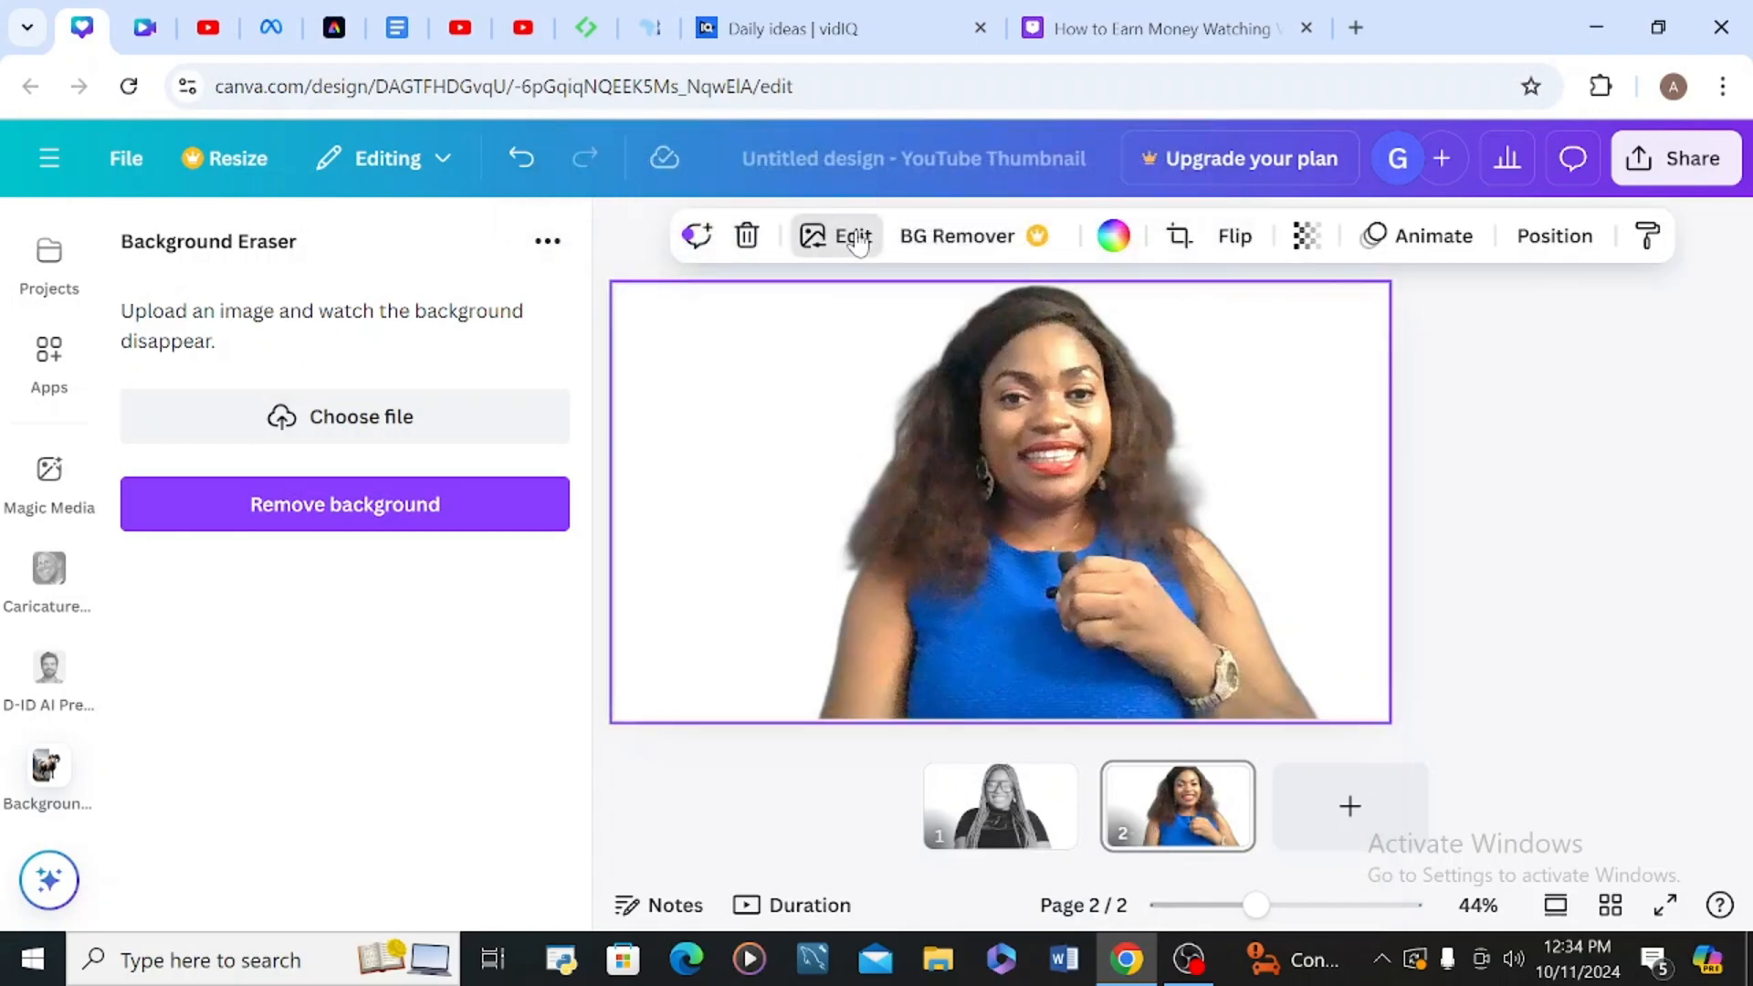
pyautogui.click(854, 239)
pyautogui.click(324, 716)
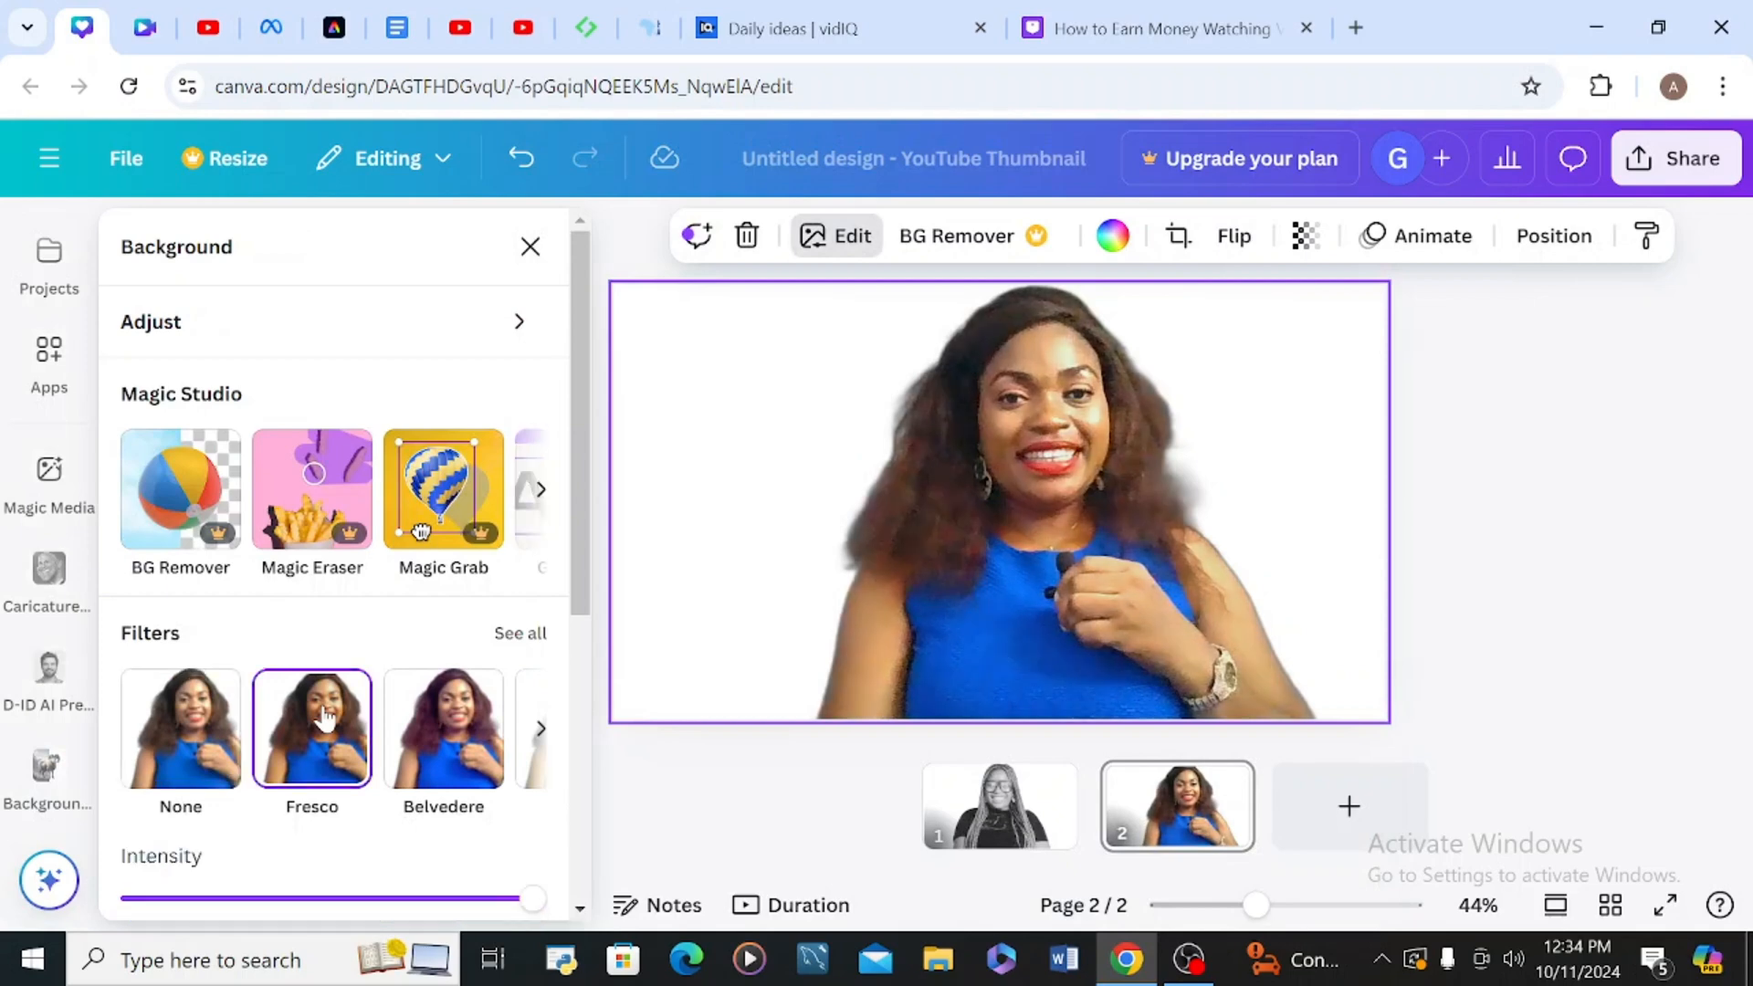
pyautogui.click(421, 736)
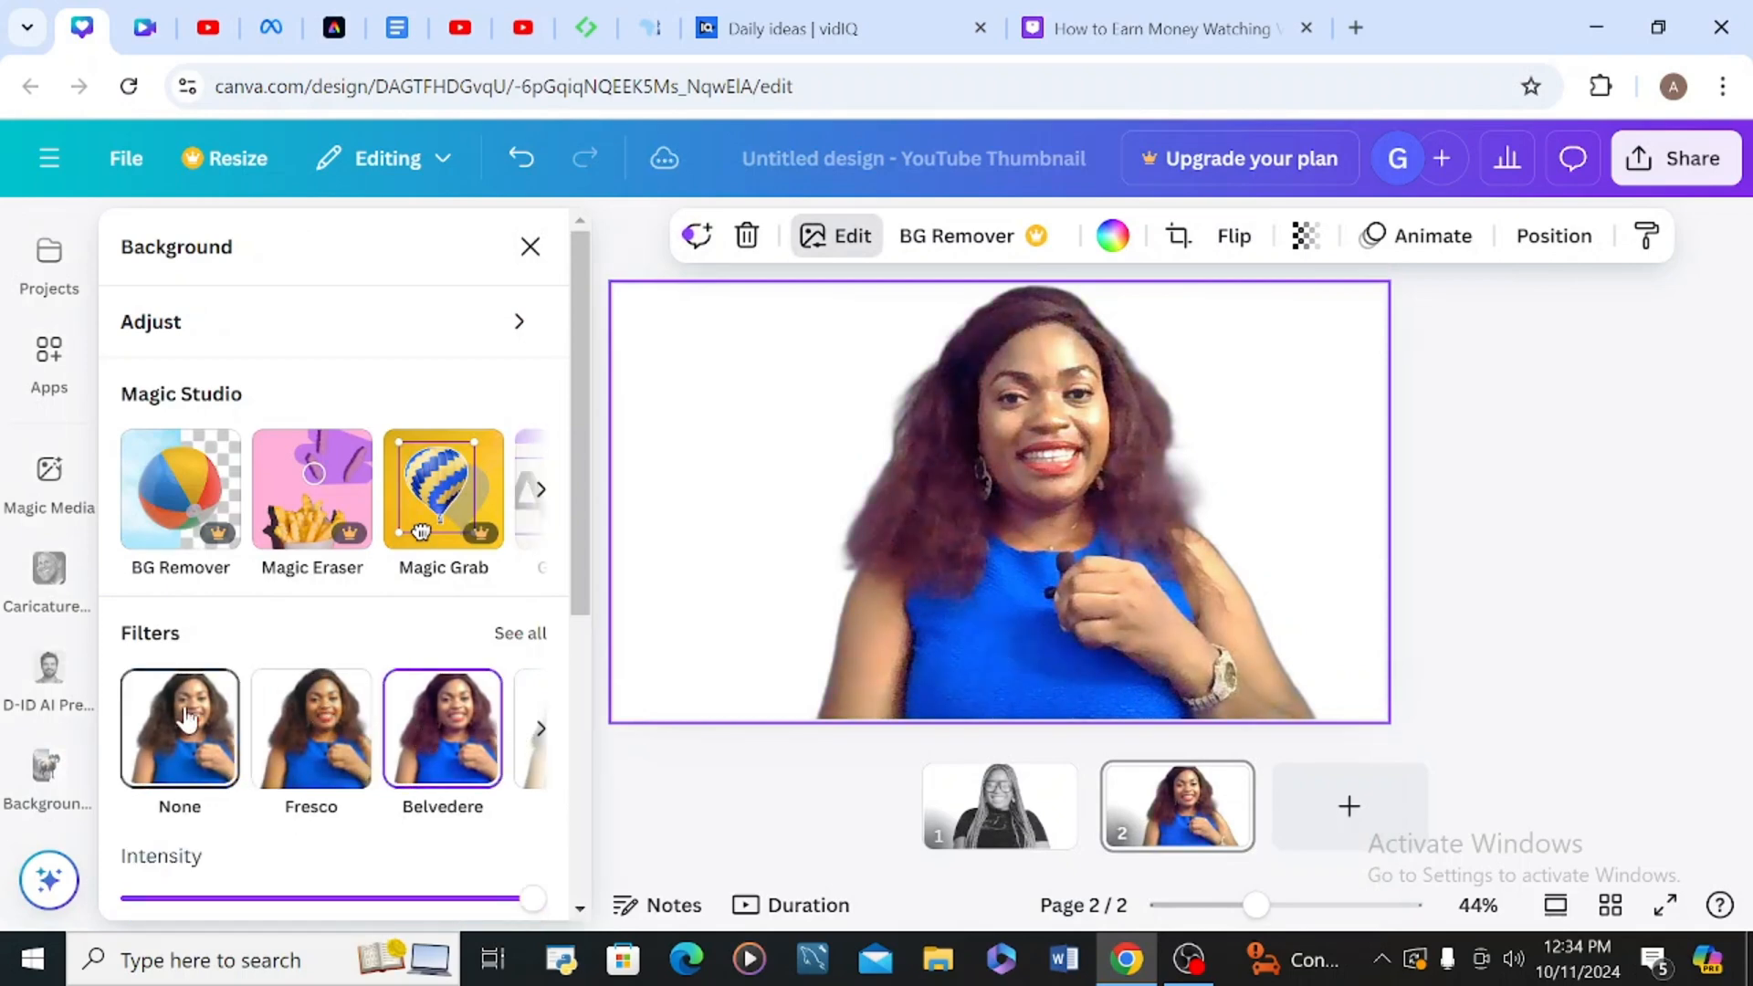
pyautogui.click(240, 722)
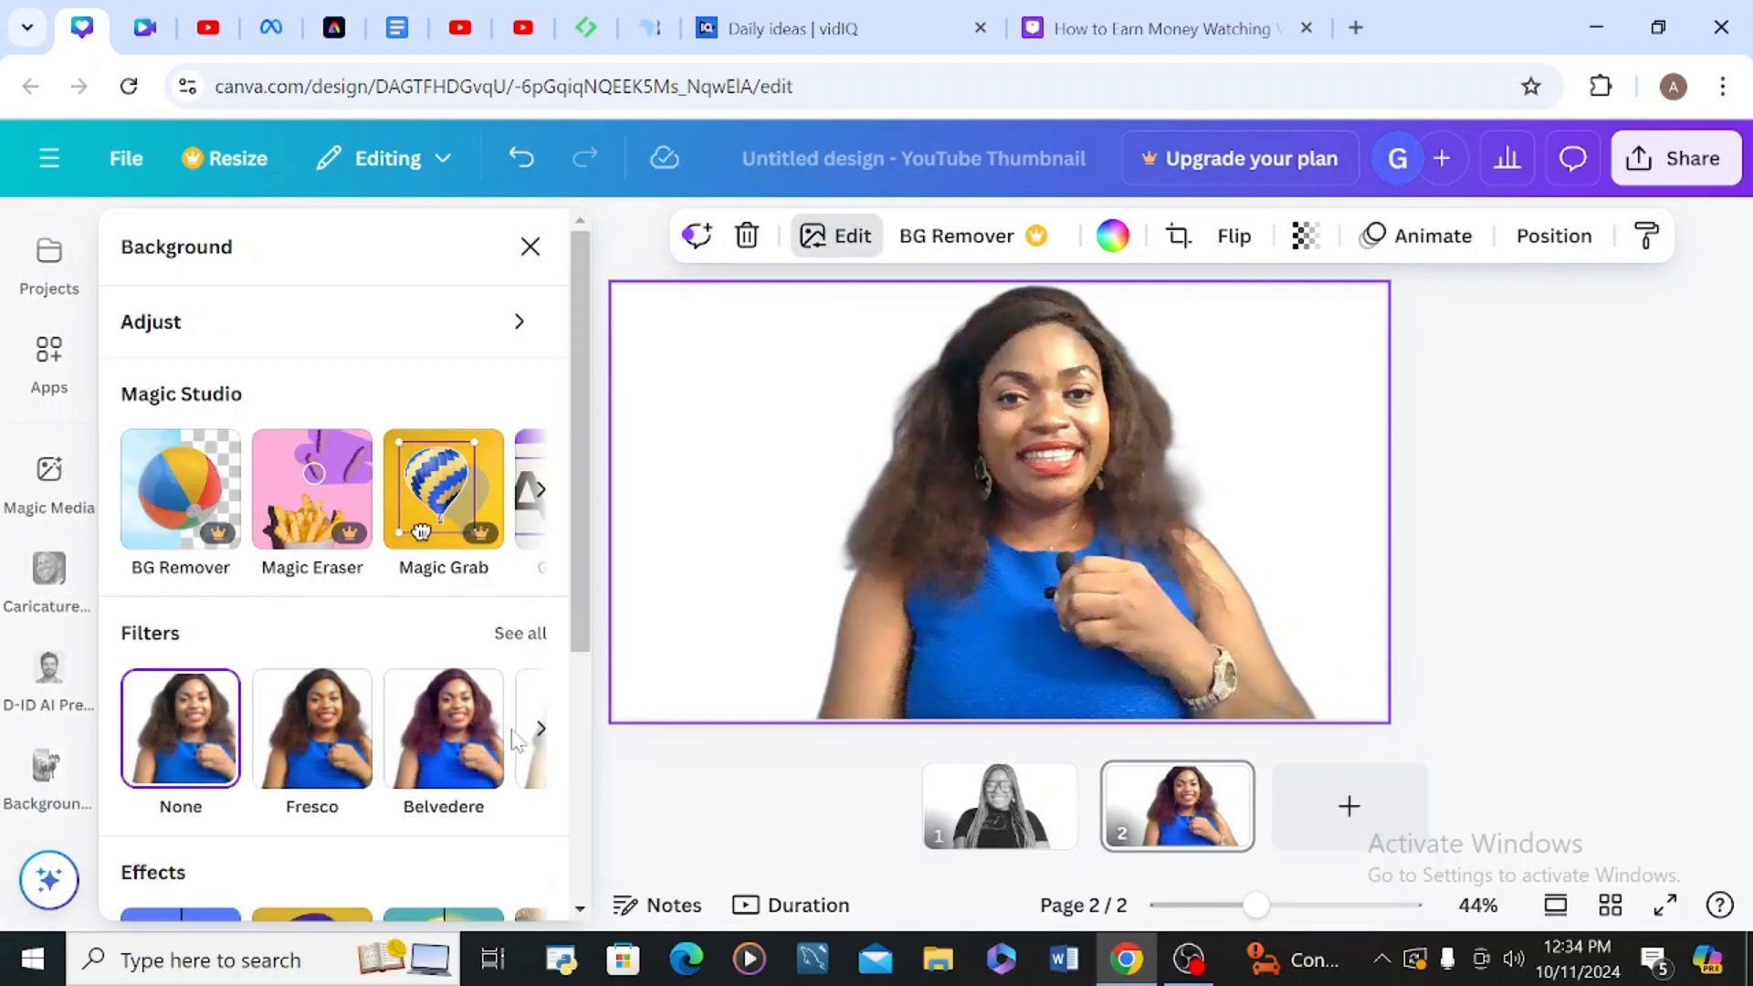
# - Apply the Astro filter to the background photo on page 2
pyautogui.click(541, 736)
pyautogui.click(540, 736)
pyautogui.click(540, 736)
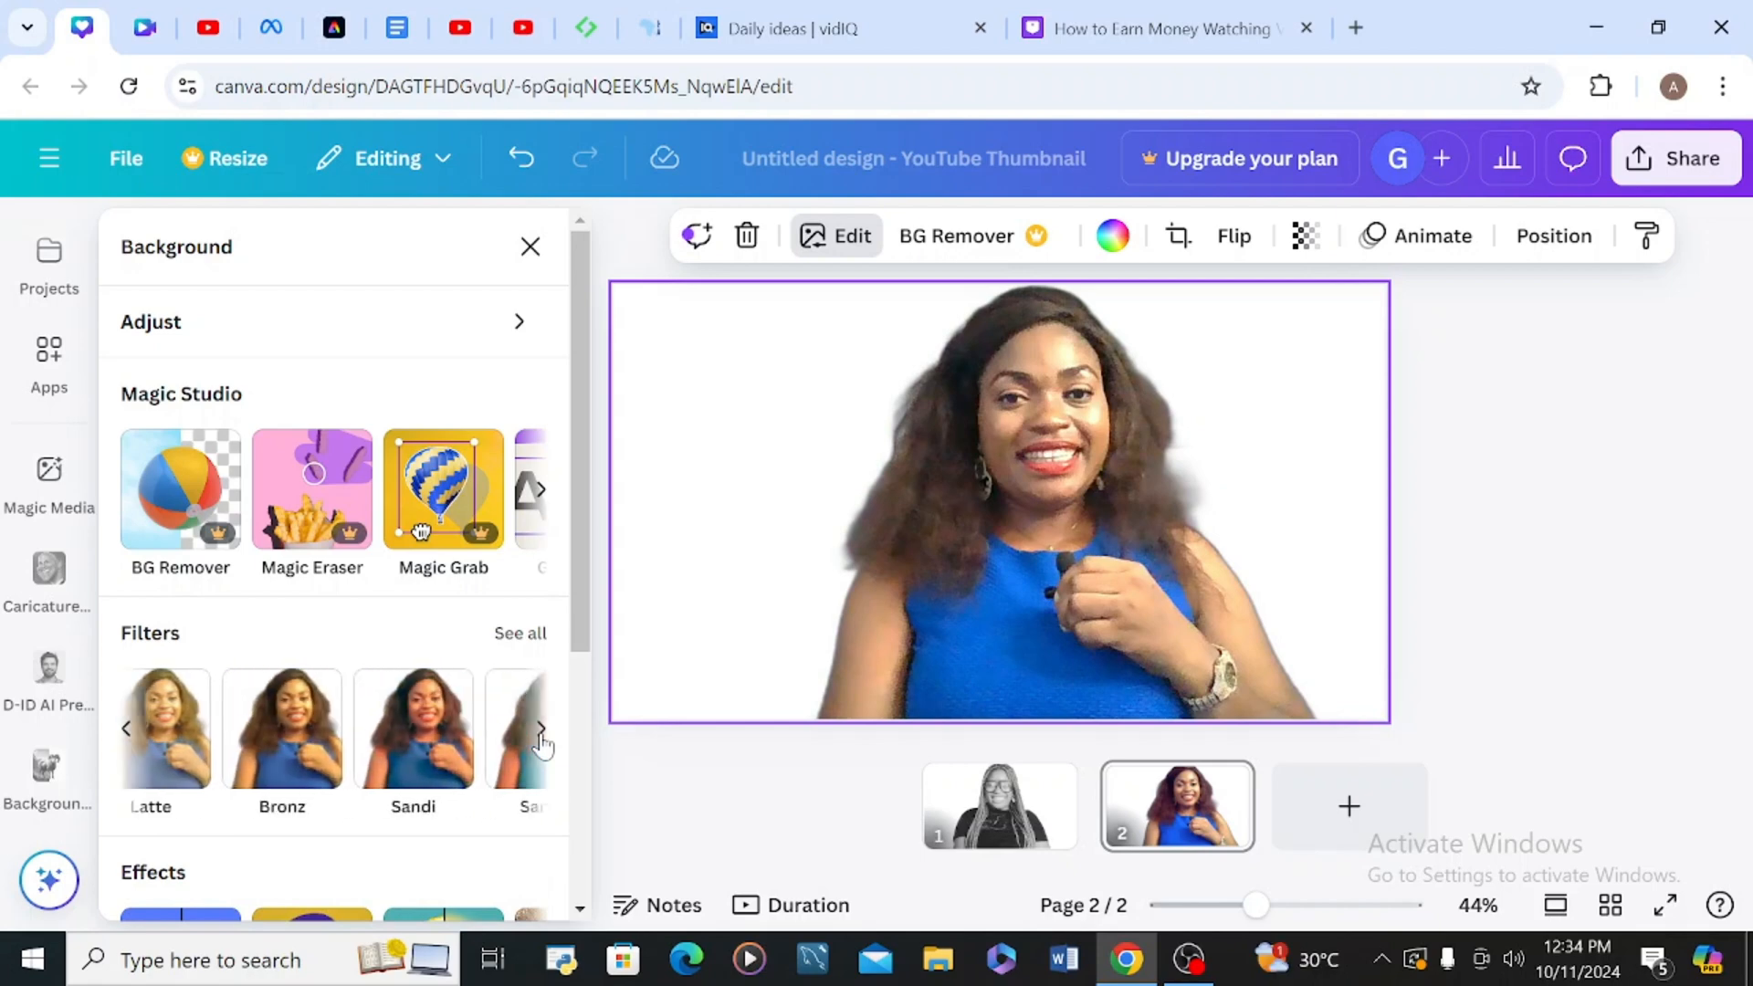
pyautogui.click(539, 736)
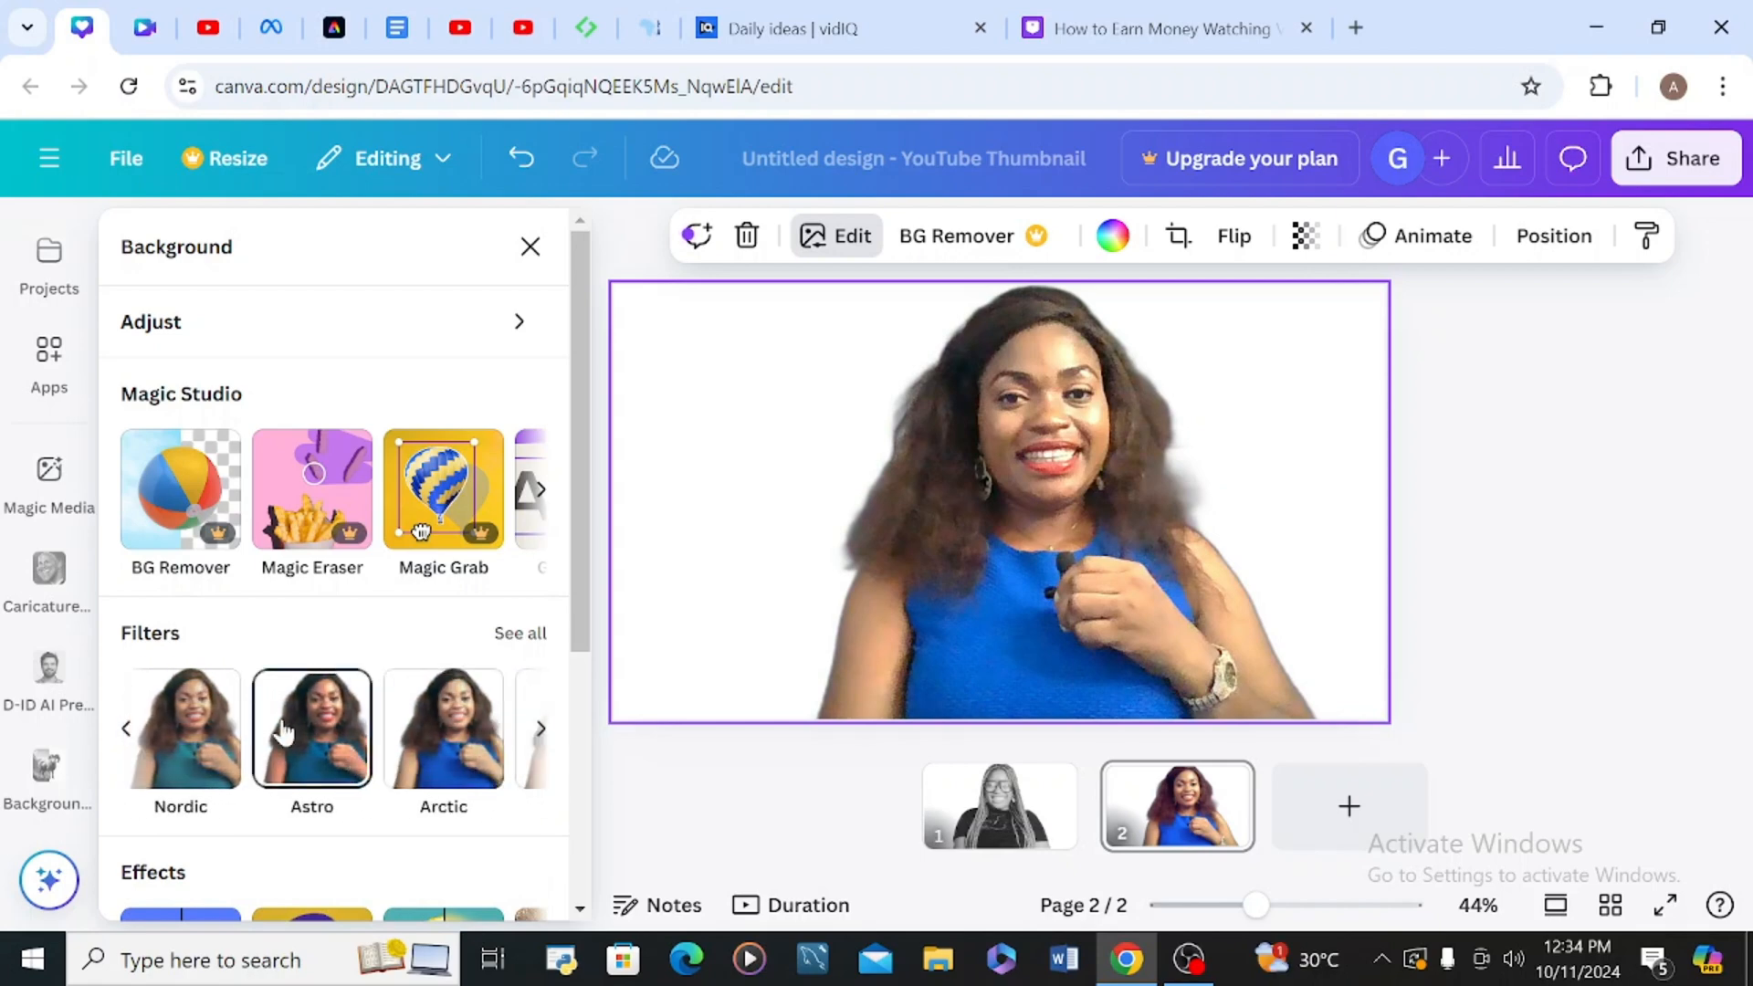
pyautogui.click(312, 729)
# - Switch page 2's background photo to the black-and-white Film filter
pyautogui.click(541, 733)
pyautogui.click(541, 733)
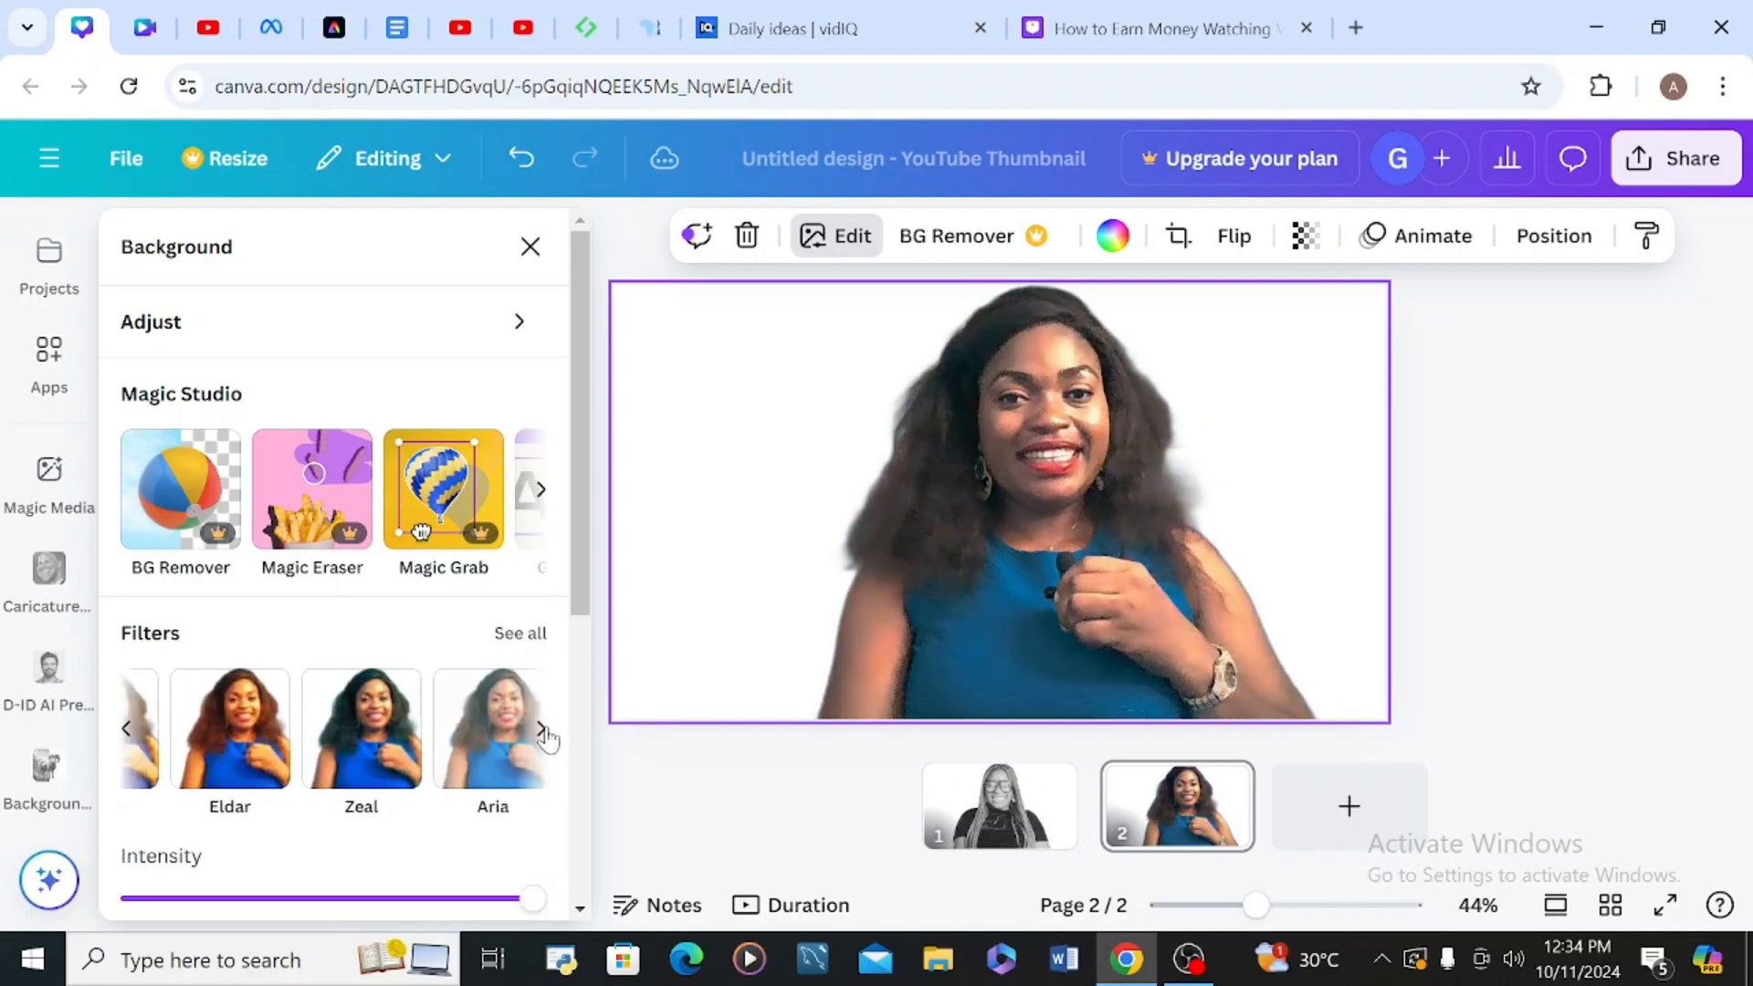
pyautogui.click(542, 734)
pyautogui.click(541, 732)
pyautogui.click(540, 733)
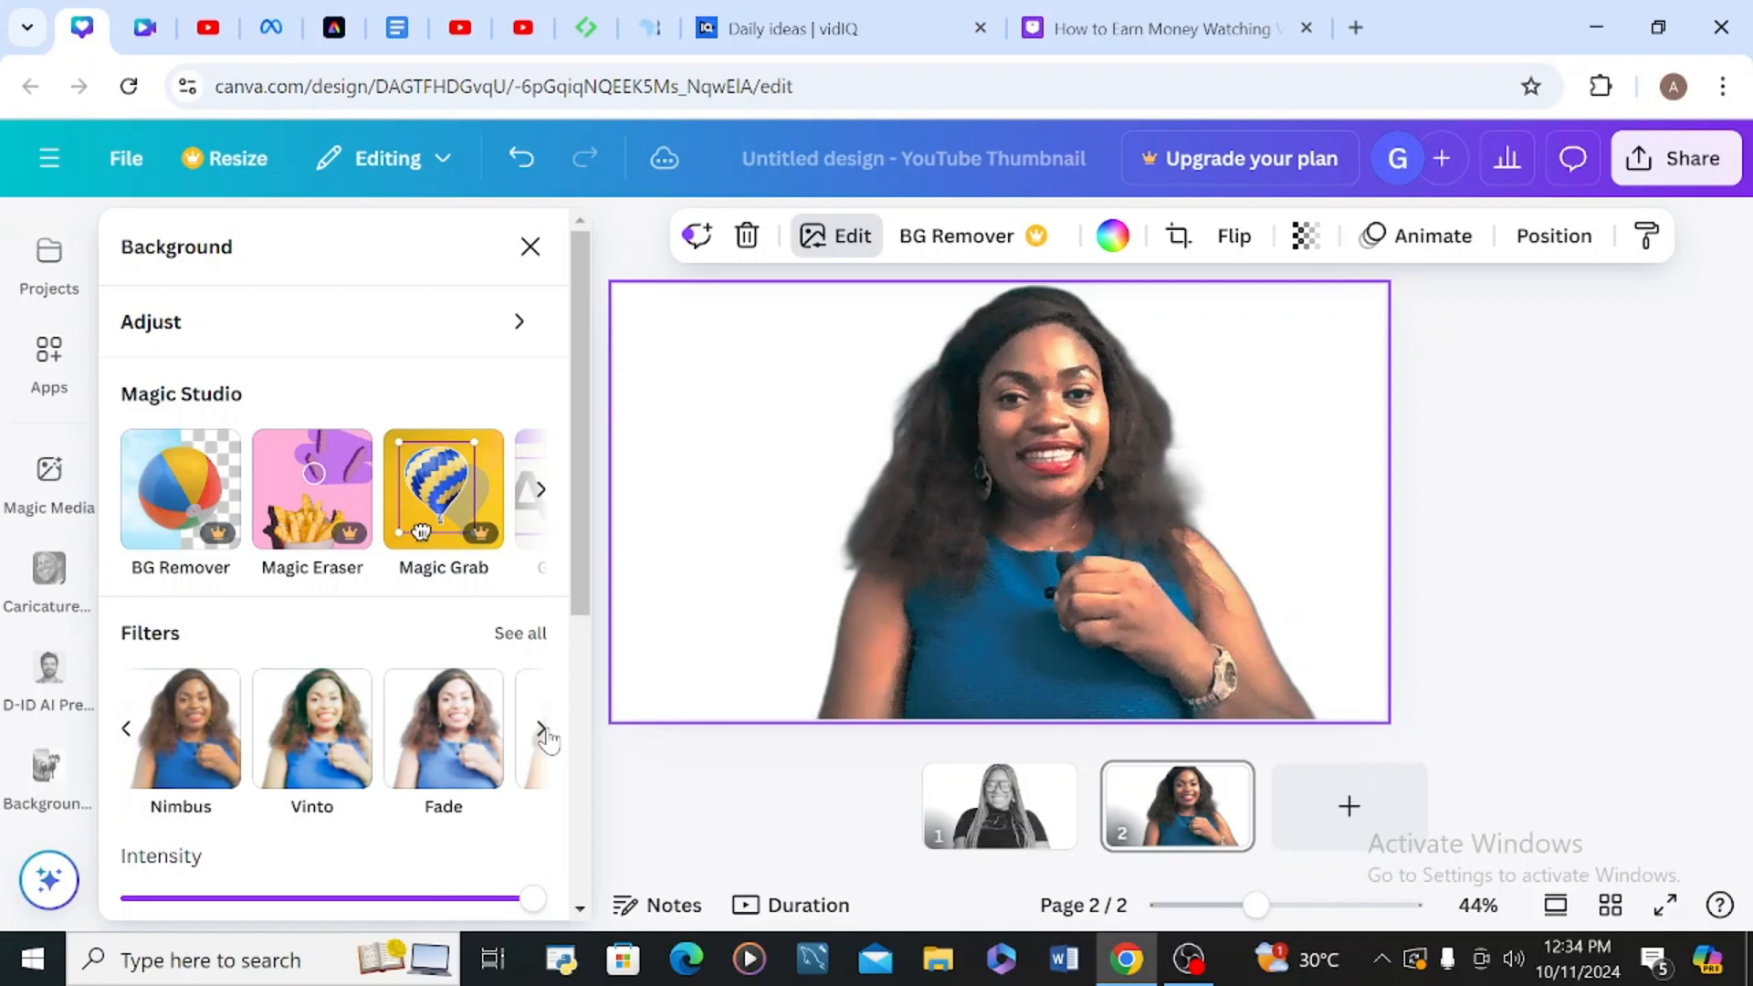
pyautogui.click(541, 732)
pyautogui.click(541, 732)
pyautogui.click(542, 733)
pyautogui.click(541, 733)
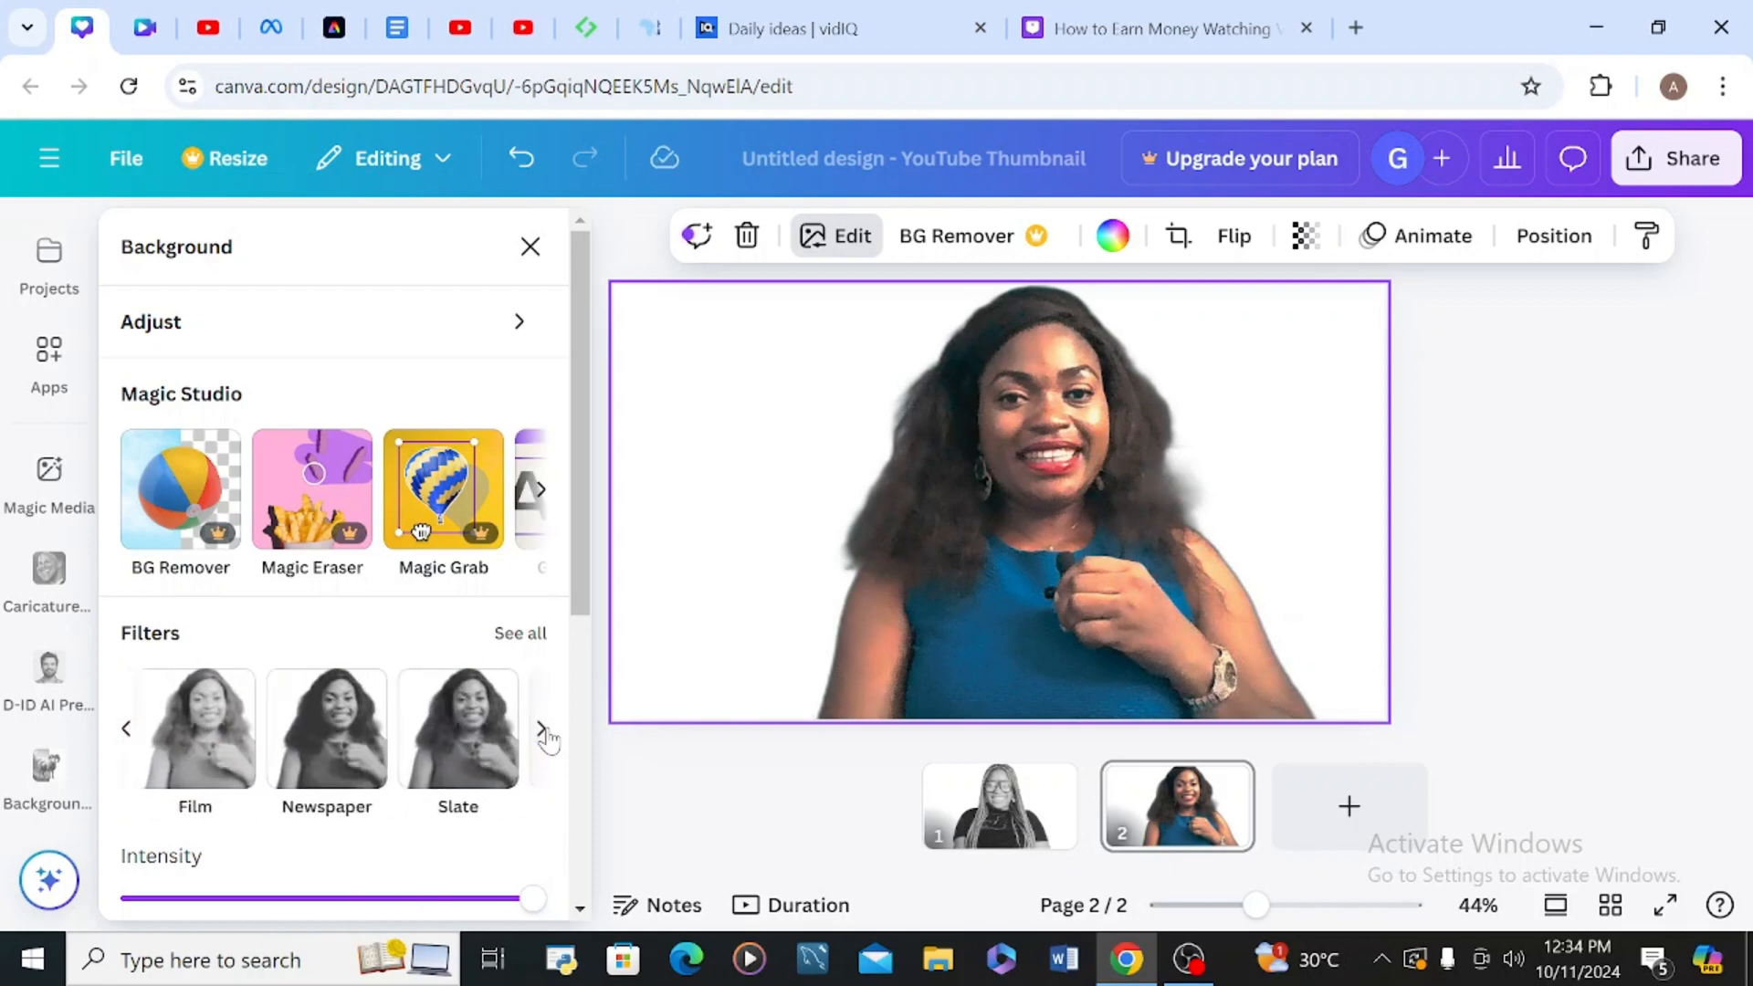
pyautogui.click(146, 735)
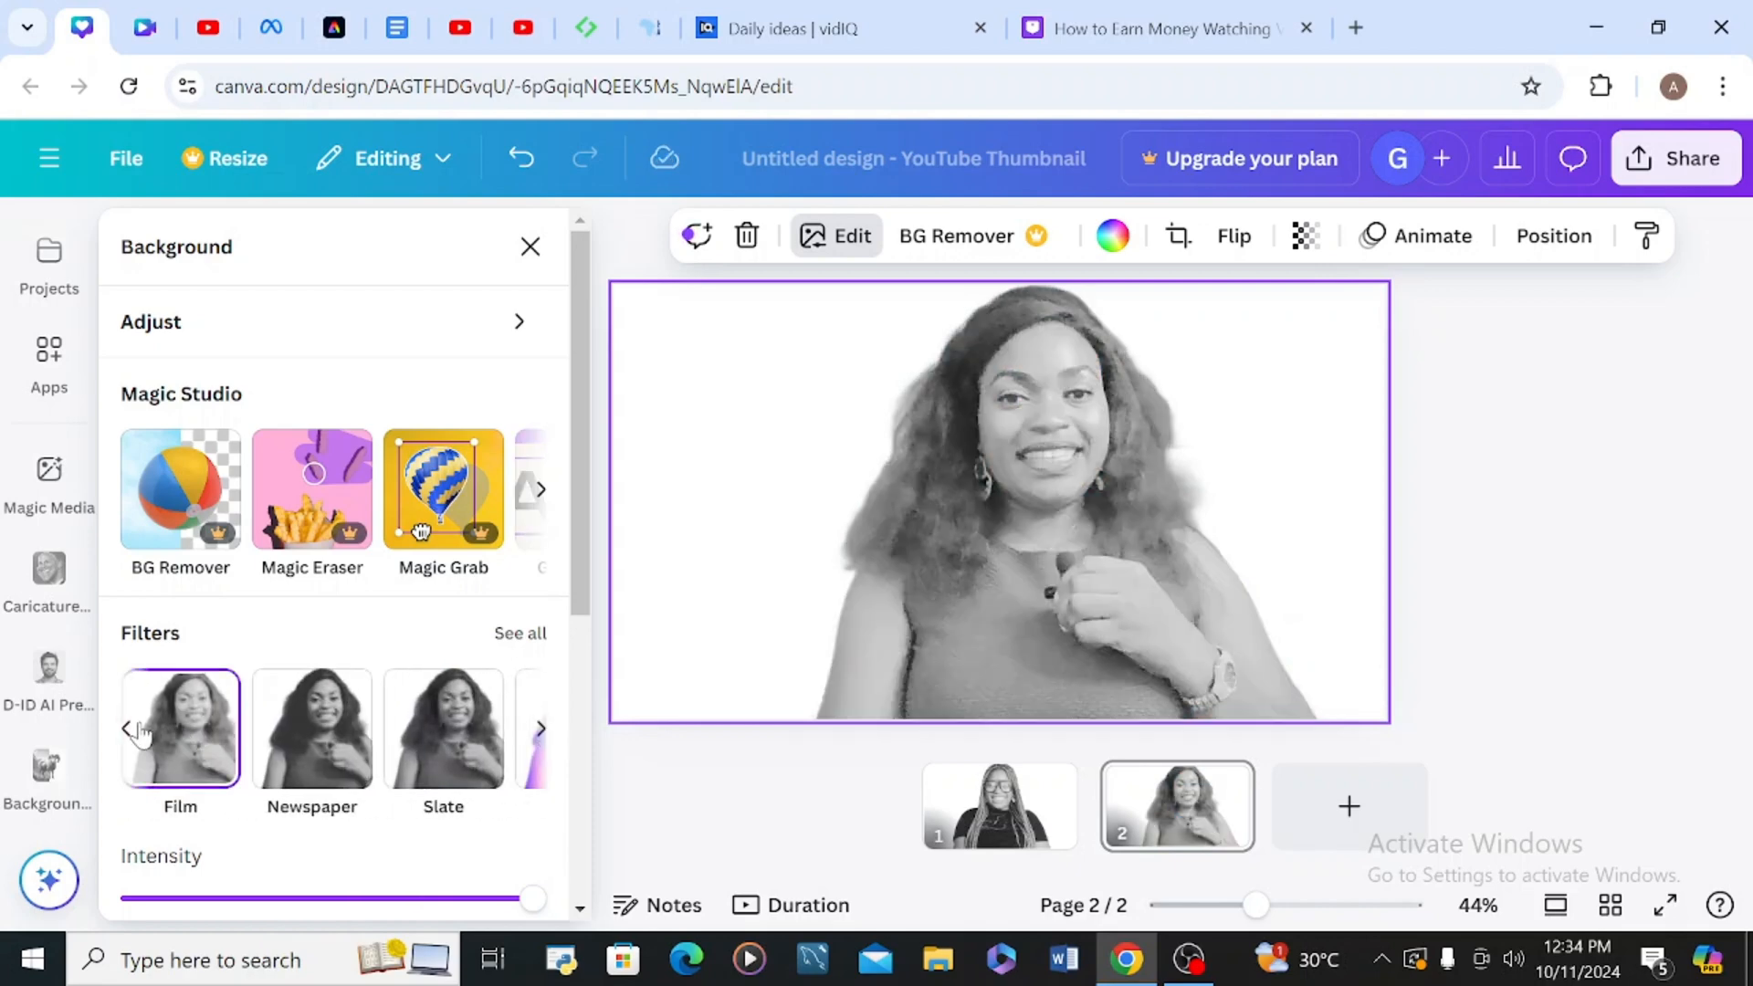
# - Compare the Ink, Noir and Classic filters on page 2's background photo and settle on Noir
pyautogui.click(130, 728)
pyautogui.click(339, 733)
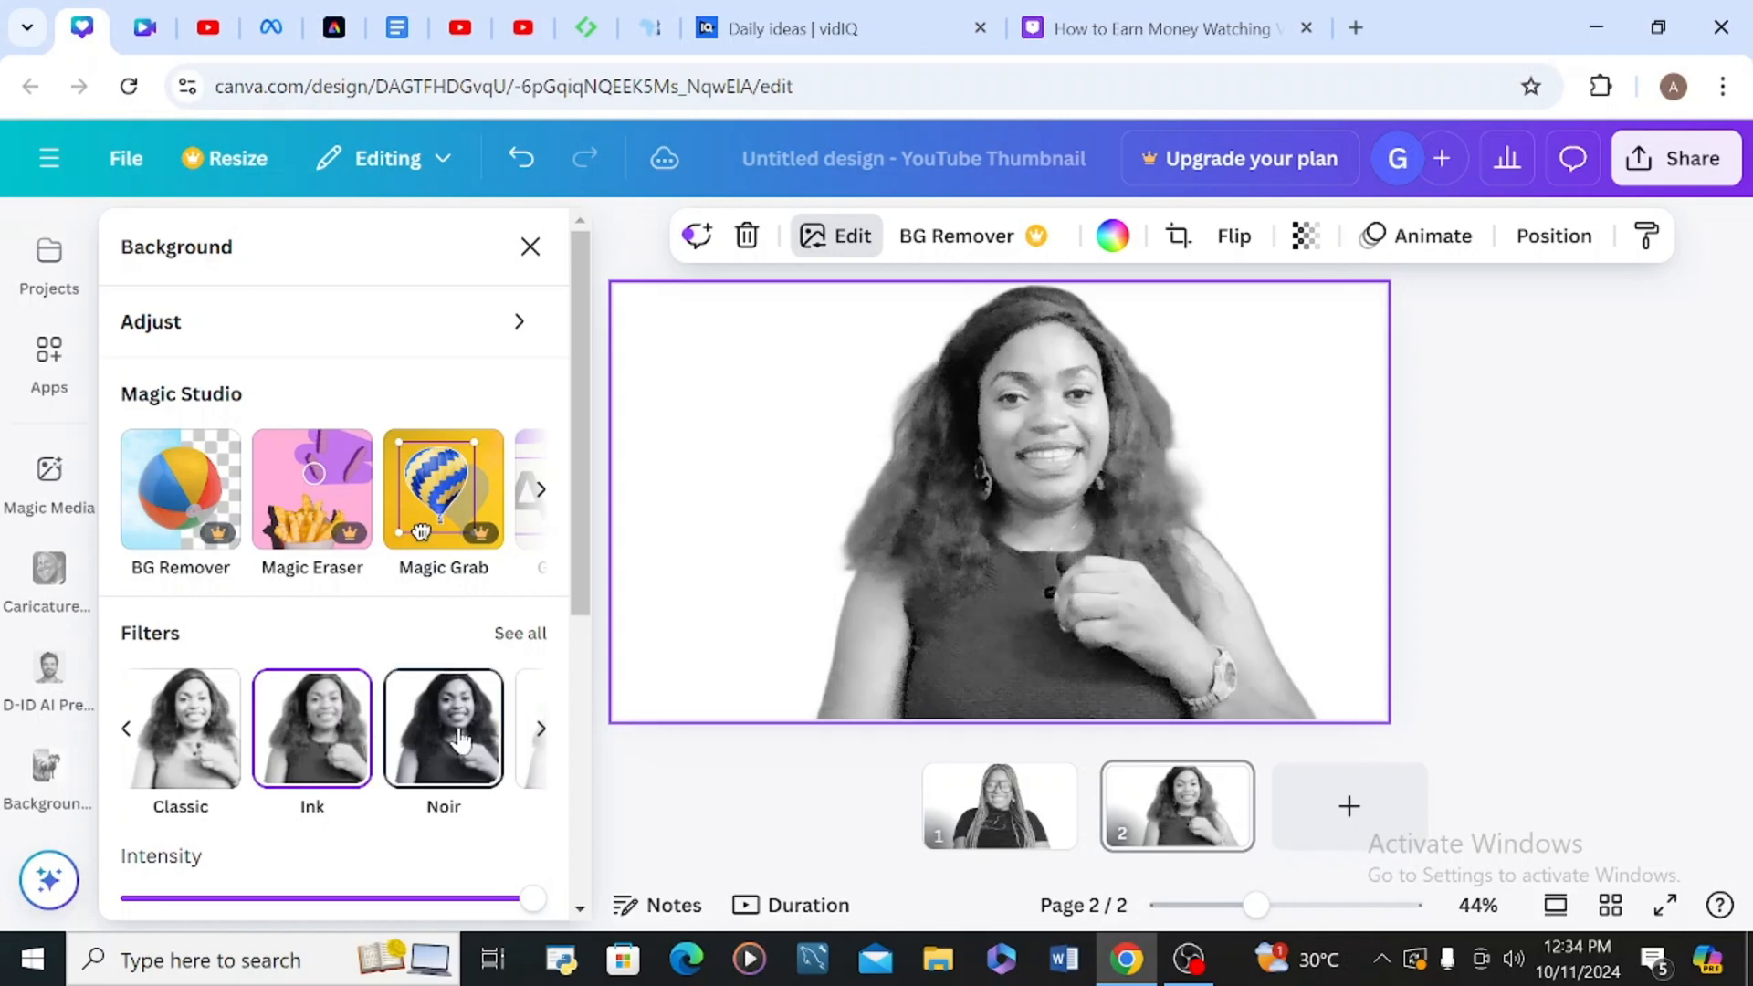
pyautogui.click(460, 737)
pyautogui.click(347, 738)
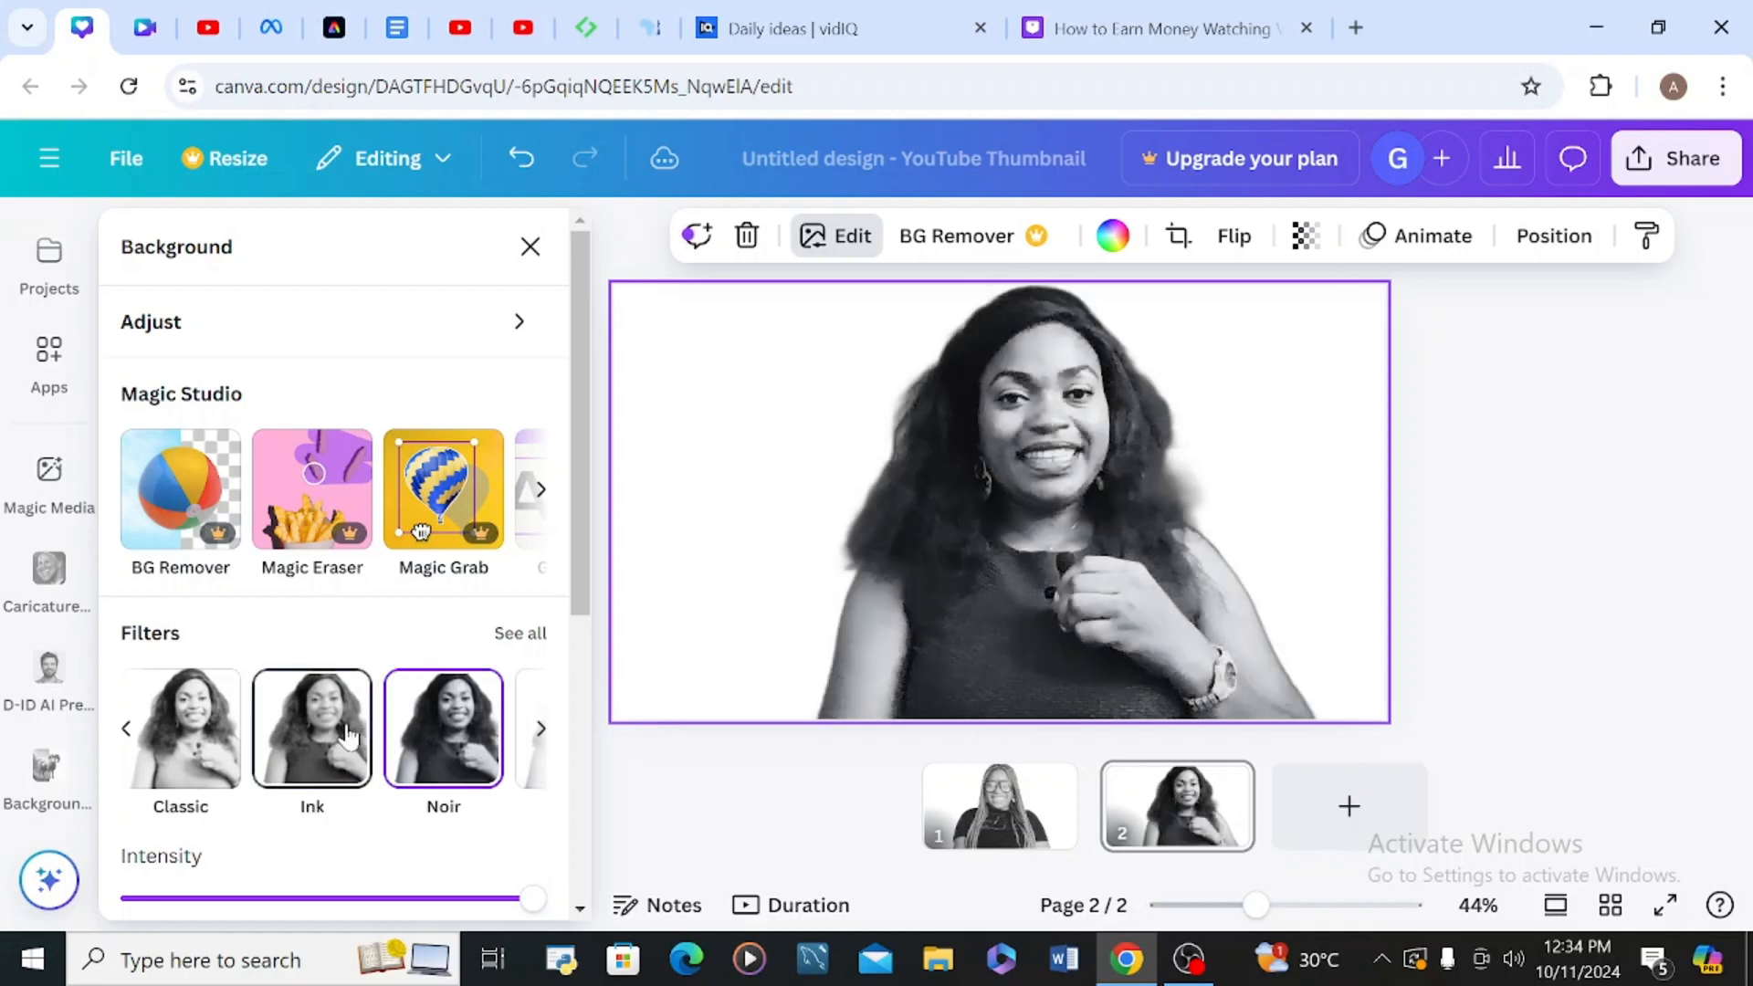
pyautogui.click(461, 741)
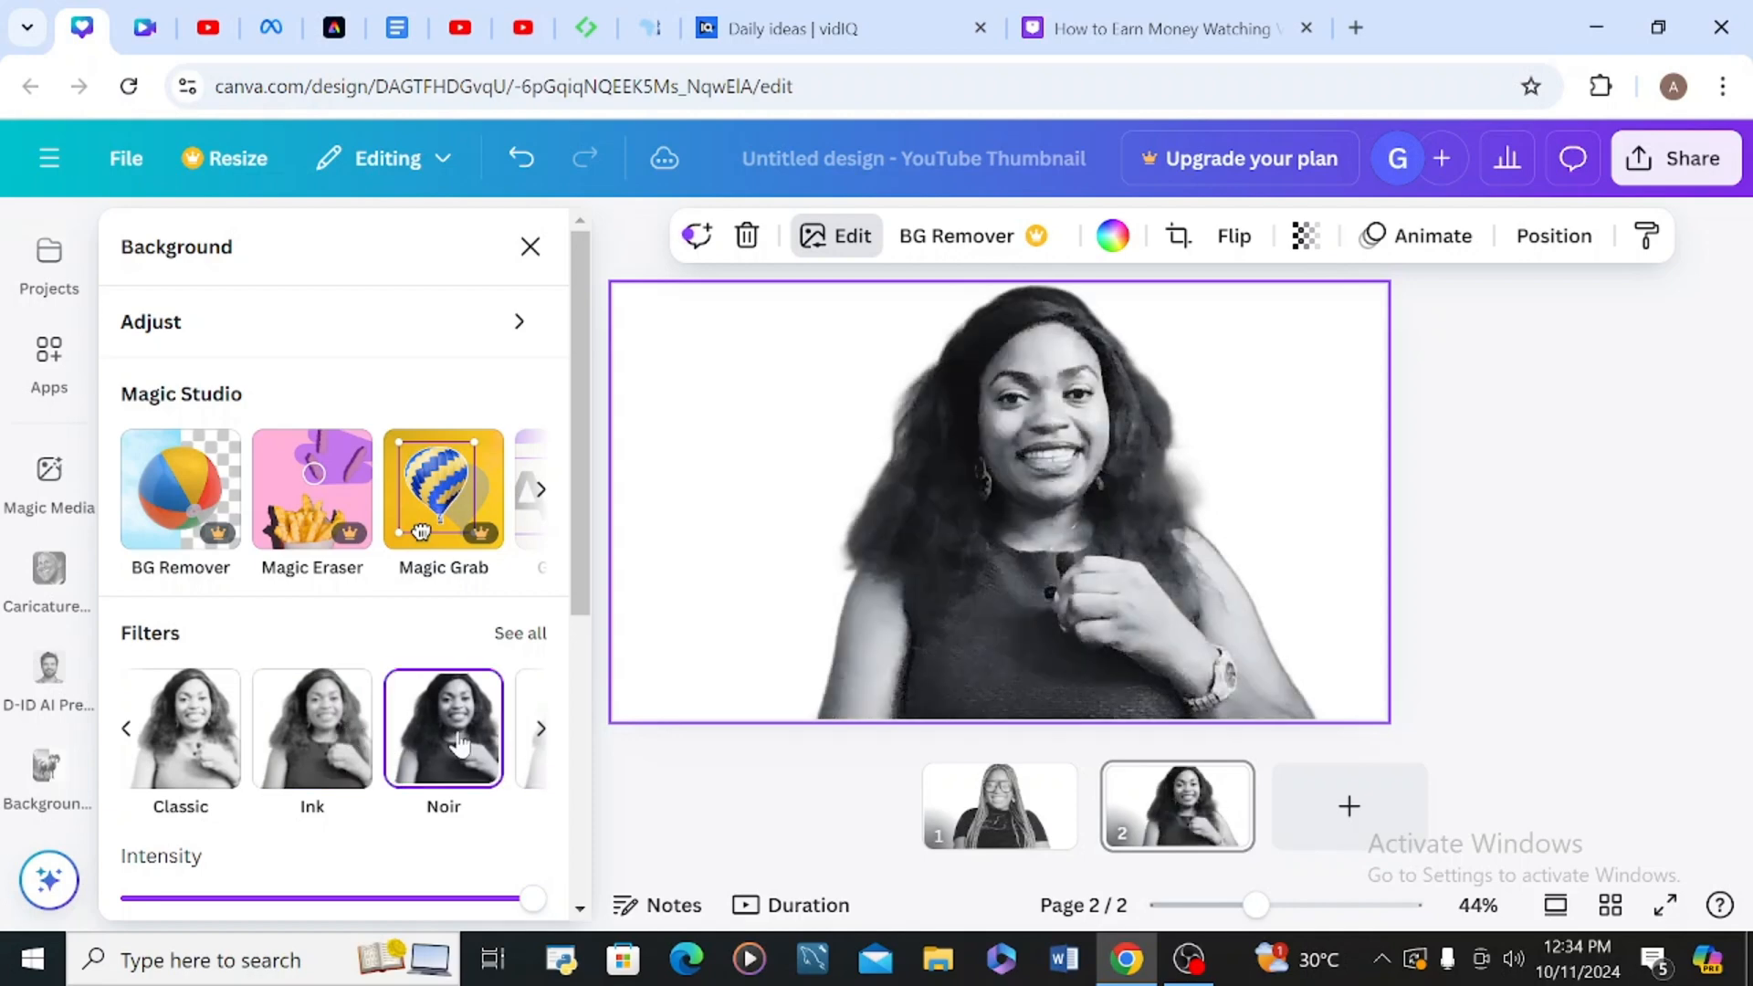
pyautogui.click(210, 750)
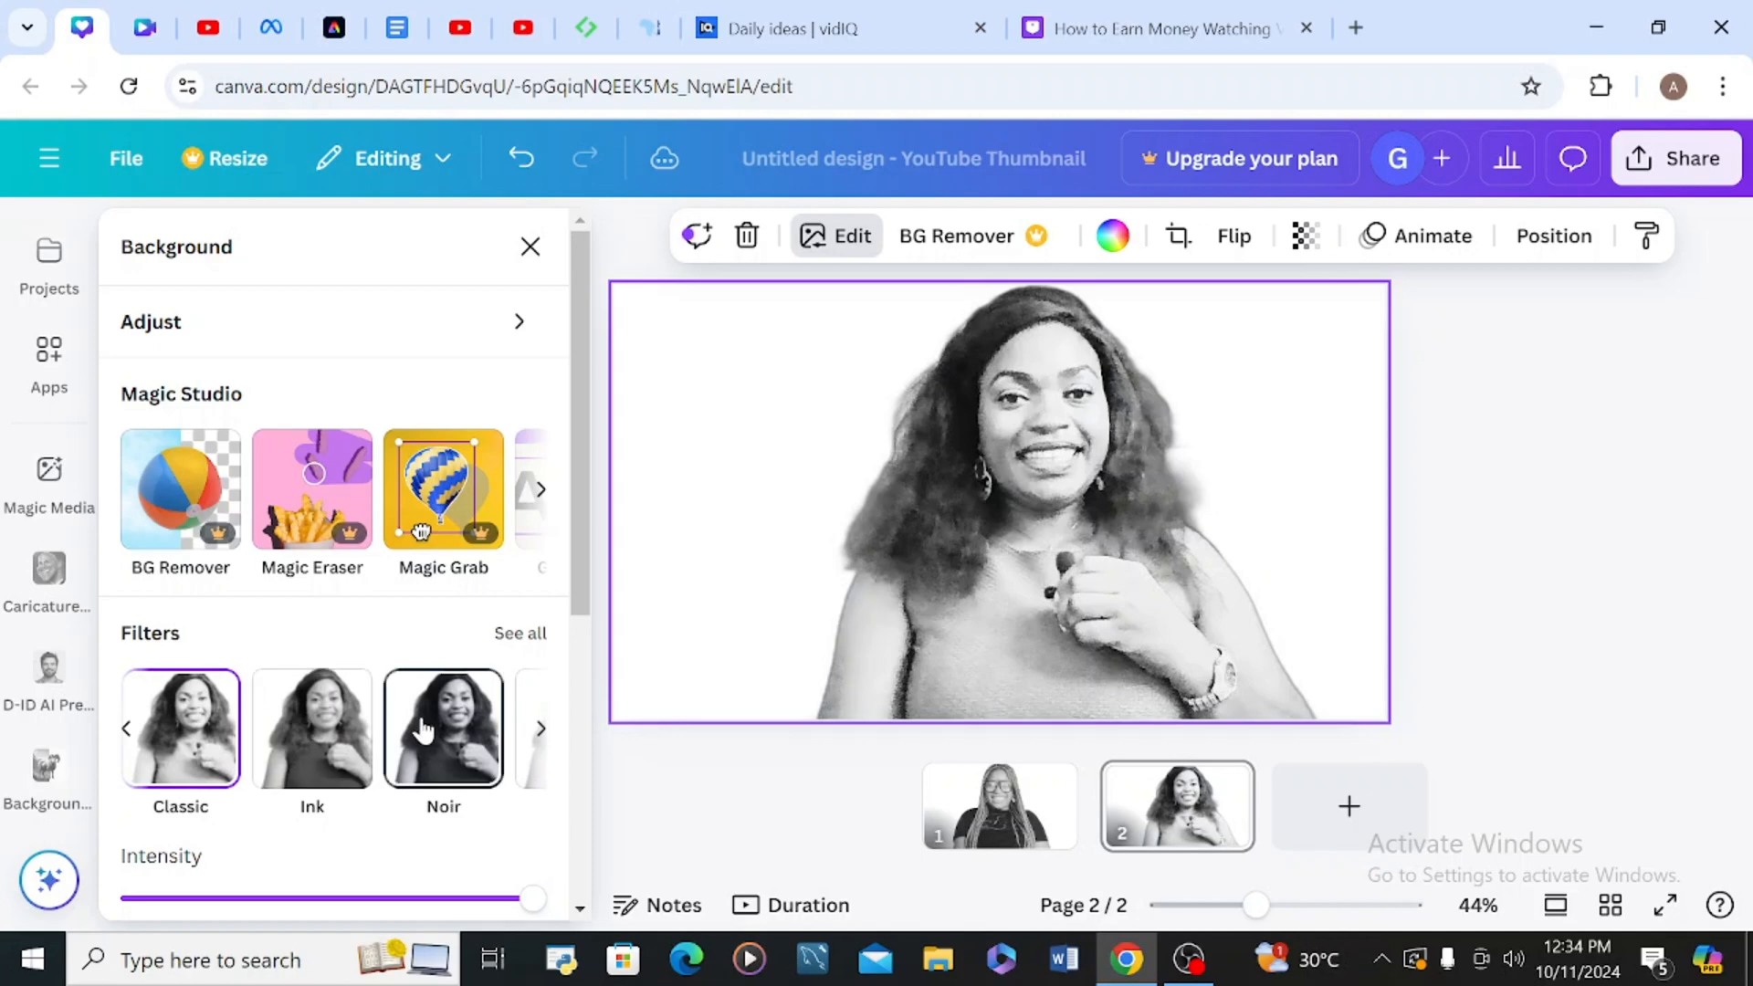
pyautogui.click(447, 735)
pyautogui.scroll(-4, 582, 747)
pyautogui.moveTo(582, 747); pyautogui.dragTo(596, 760)
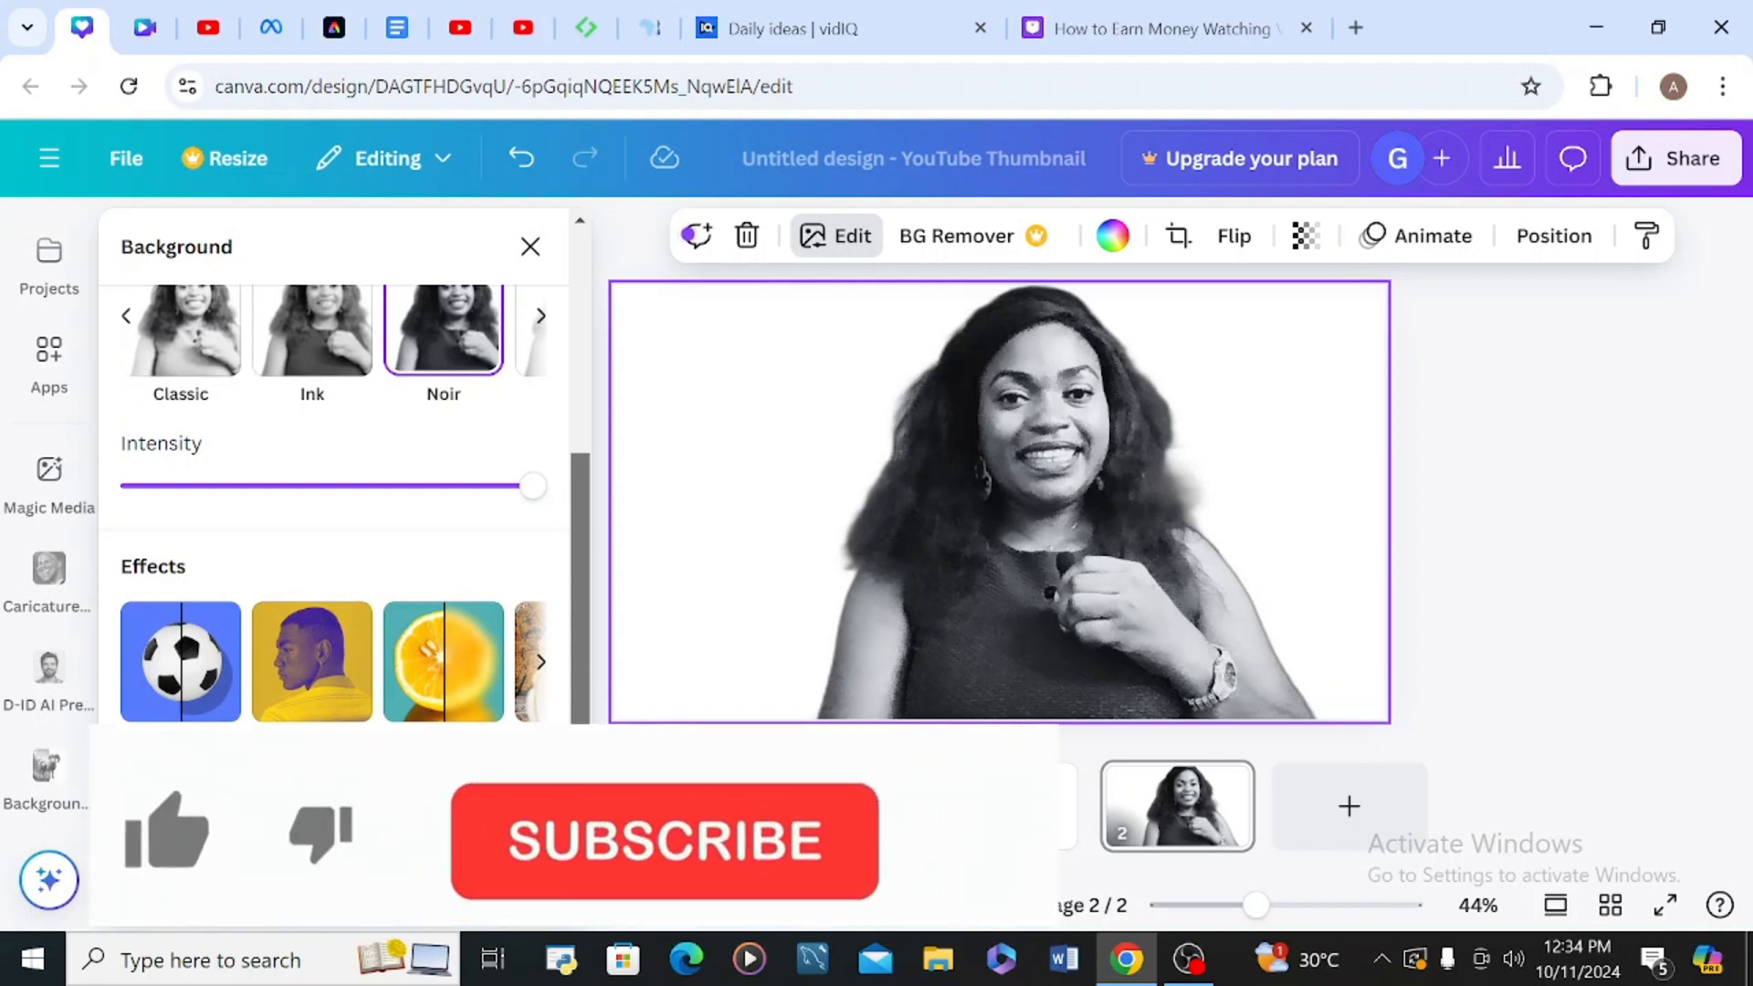
pyautogui.moveTo(599, 763); pyautogui.dragTo(598, 779)
pyautogui.scroll(-1, 345, 500)
pyautogui.scroll(-2, 345, 501)
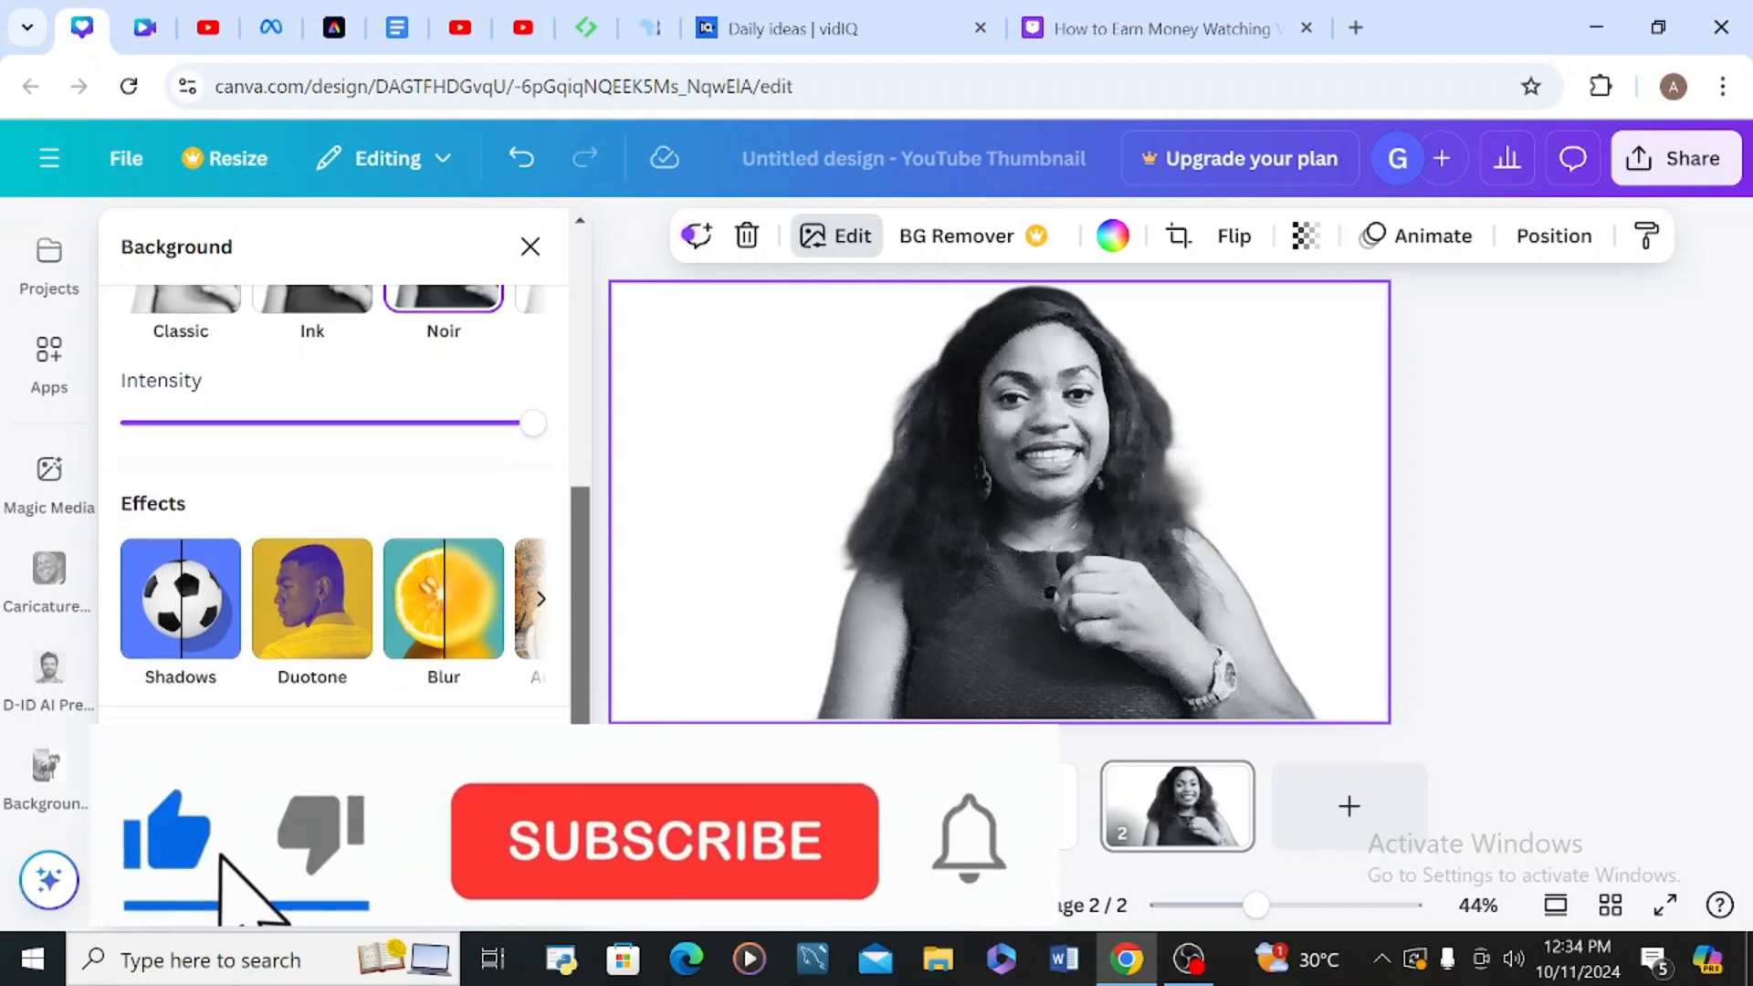
pyautogui.moveTo(595, 803); pyautogui.dragTo(579, 478)
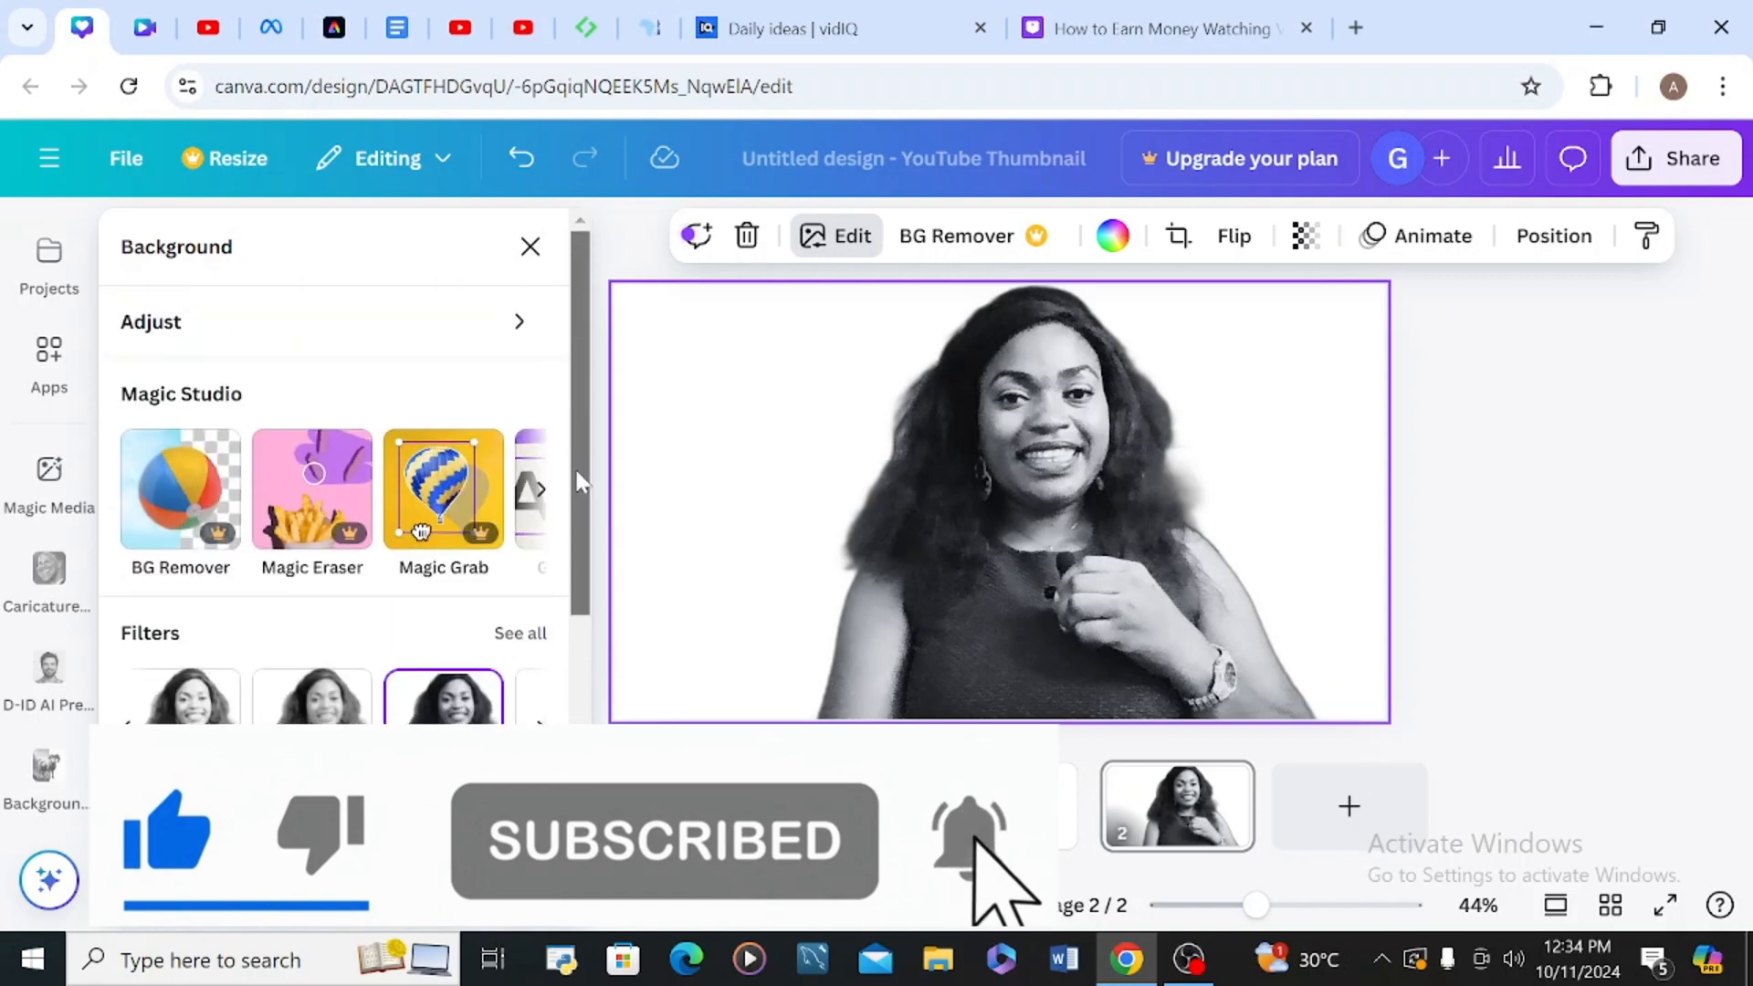